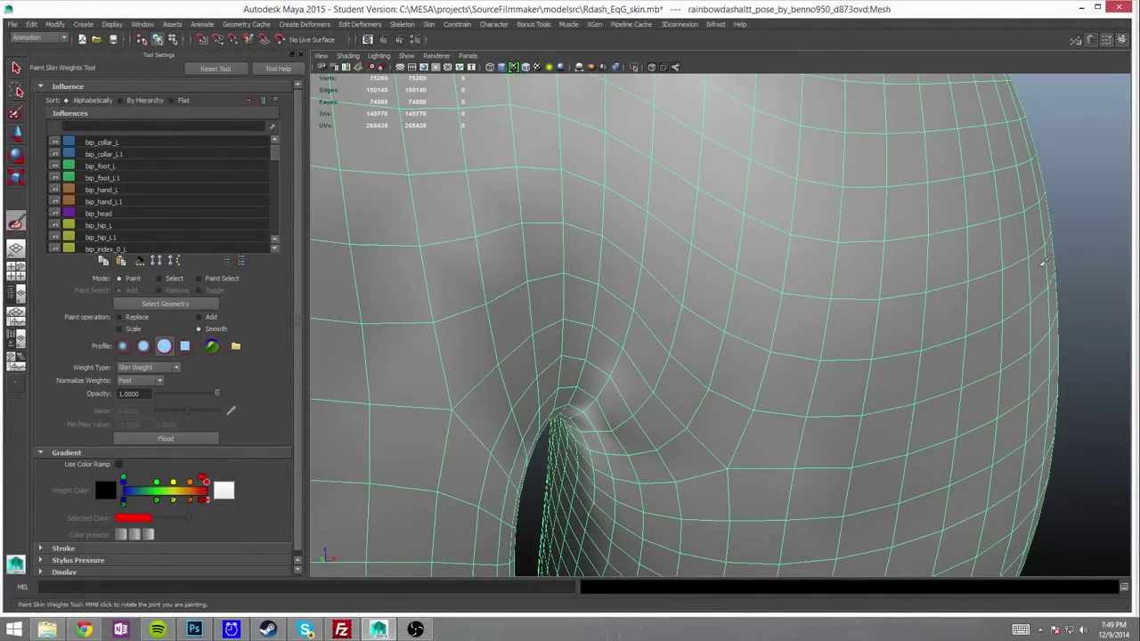
Step: Paint Smooth strokes around the crotch opening's edge and along the inner-thigh crease
{"action": "mouse_move", "coordinate": [562, 124]}
{"action": "left_mouse_down", "text": "alt"}
{"action": "mouse_move", "coordinate": [789, 288]}
{"action": "mouse_move", "coordinate": [693, 484]}
{"action": "left_mouse_up", "text": "alt"}
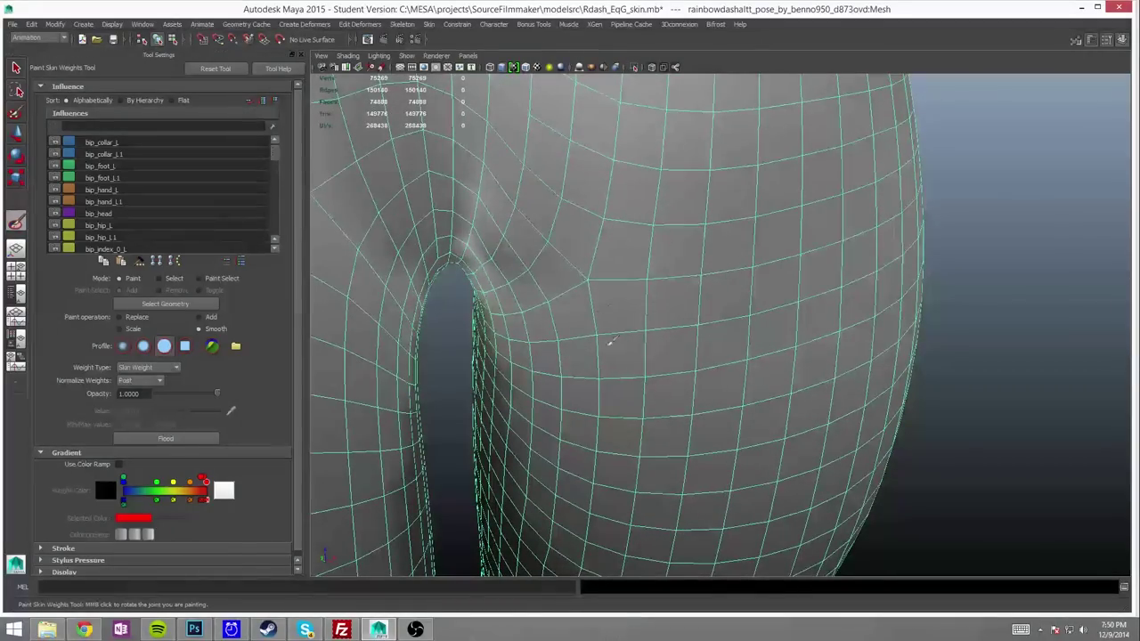
{"action": "mouse_move", "coordinate": [610, 341]}
{"action": "left_mouse_down", "text": "alt"}
{"action": "mouse_move", "coordinate": [618, 415]}
{"action": "mouse_move", "coordinate": [521, 491]}
{"action": "left_mouse_up", "text": "alt"}
{"action": "left_click_drag", "start_coordinate": [603, 221], "coordinate": [588, 452], "text": "alt"}
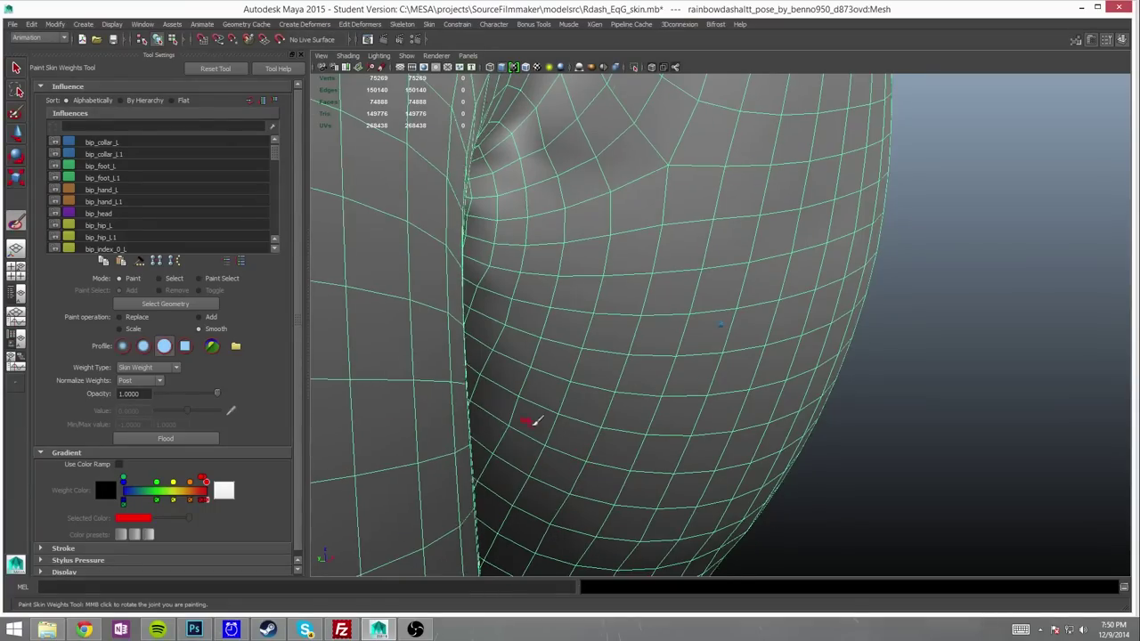
{"action": "left_click_drag", "start_coordinate": [534, 420], "coordinate": [587, 286], "text": "alt"}
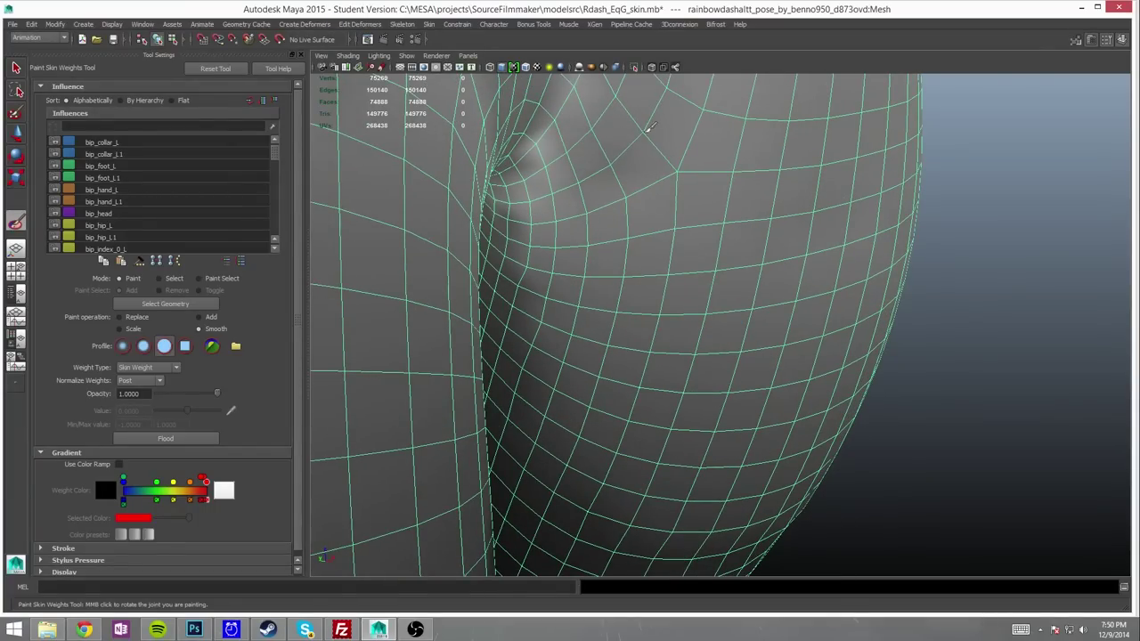
{"action": "left_click_drag", "start_coordinate": [553, 240], "coordinate": [575, 392], "text": "alt"}
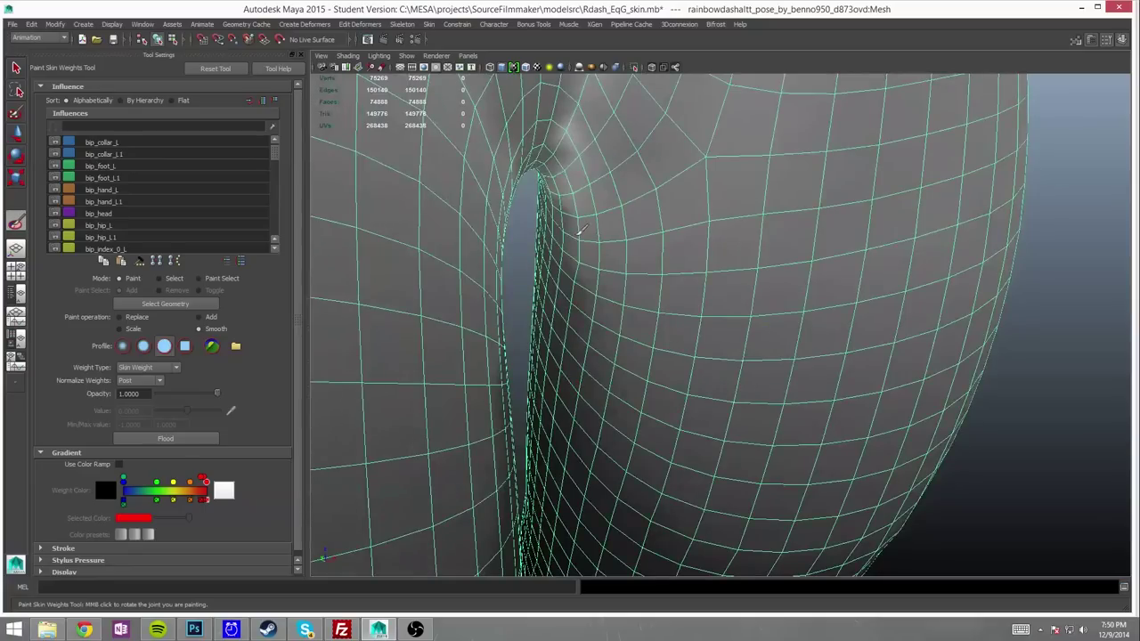
{"action": "left_click_drag", "start_coordinate": [582, 229], "coordinate": [586, 206], "text": "alt"}
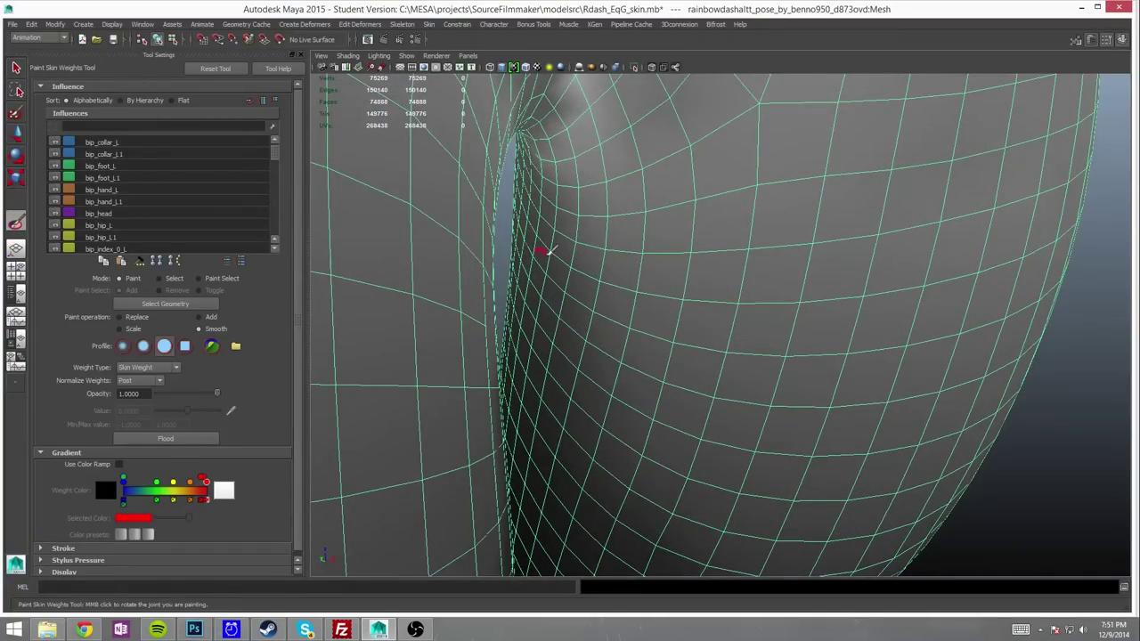
{"action": "left_click_drag", "start_coordinate": [549, 252], "coordinate": [517, 229], "text": "alt"}
{"action": "mouse_move", "coordinate": [611, 318]}
{"action": "left_mouse_down", "text": "alt"}
{"action": "mouse_move", "coordinate": [586, 326]}
{"action": "mouse_move", "coordinate": [619, 484]}
{"action": "mouse_move", "coordinate": [680, 478]}
{"action": "mouse_move", "coordinate": [517, 514]}
{"action": "mouse_move", "coordinate": [736, 291]}
{"action": "left_mouse_up", "text": "alt"}
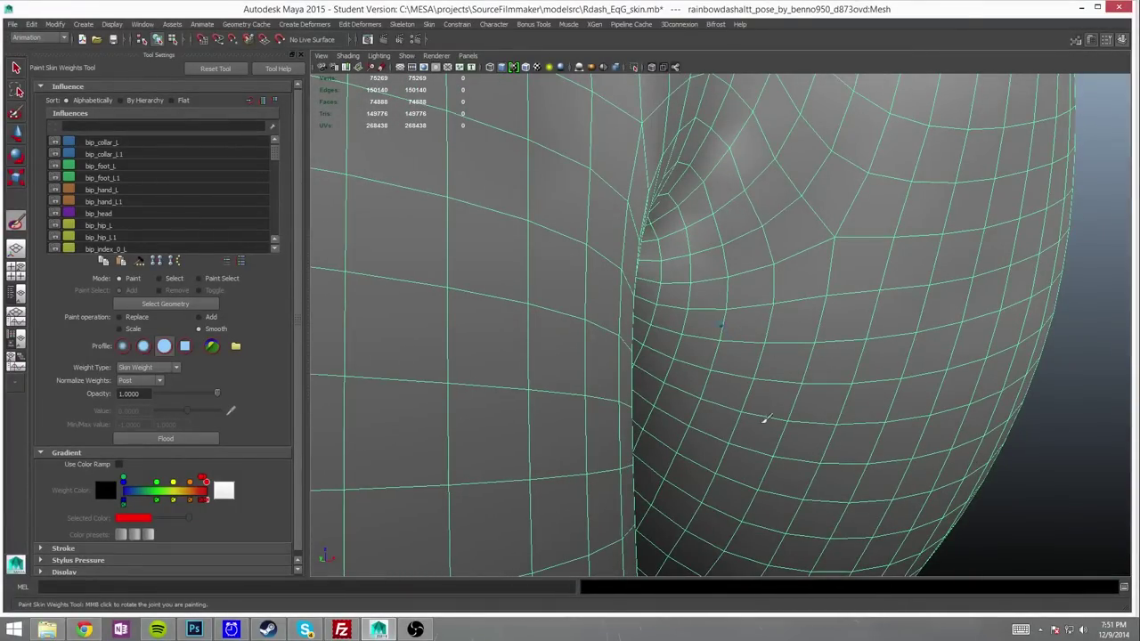
{"action": "mouse_move", "coordinate": [725, 153]}
{"action": "left_mouse_down", "text": "alt"}
{"action": "mouse_move", "coordinate": [717, 128]}
{"action": "mouse_move", "coordinate": [873, 228]}
{"action": "mouse_move", "coordinate": [591, 330]}
{"action": "mouse_move", "coordinate": [1048, 261]}
{"action": "mouse_move", "coordinate": [623, 374]}
{"action": "mouse_move", "coordinate": [751, 407]}
{"action": "mouse_move", "coordinate": [814, 471]}
{"action": "mouse_move", "coordinate": [952, 514]}
{"action": "mouse_move", "coordinate": [623, 454]}
{"action": "mouse_move", "coordinate": [597, 540]}
{"action": "mouse_move", "coordinate": [721, 147]}
{"action": "left_mouse_up", "text": "alt"}
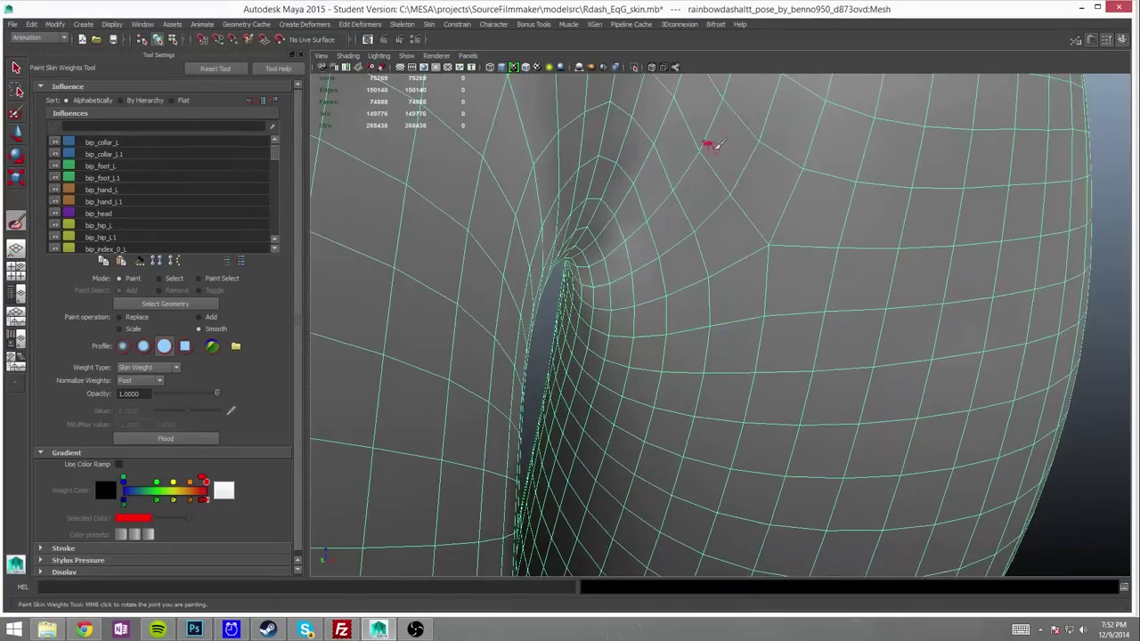
{"action": "mouse_move", "coordinate": [792, 371]}
{"action": "left_mouse_down", "text": "alt"}
{"action": "mouse_move", "coordinate": [882, 420]}
{"action": "mouse_move", "coordinate": [700, 408]}
{"action": "left_mouse_up", "text": "alt"}
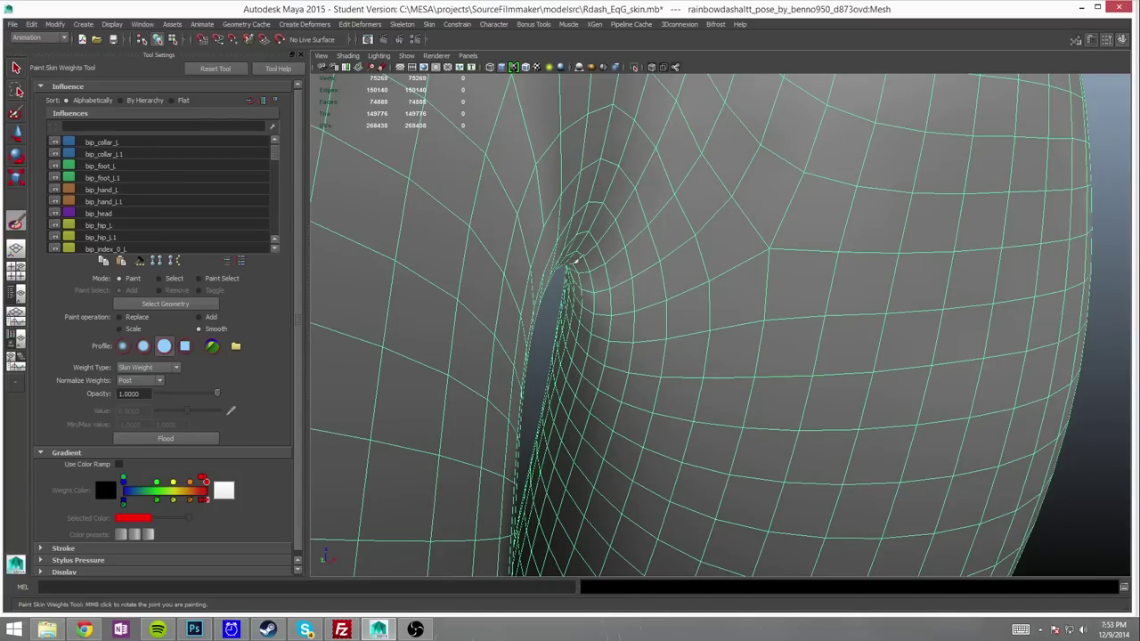
{"action": "left_click_drag", "start_coordinate": [595, 267], "coordinate": [667, 282], "text": "alt"}
Step: Smooth the skin weights across the buttocks and hip surface
{"action": "mouse_move", "coordinate": [695, 209]}
{"action": "left_mouse_down", "text": "alt"}
{"action": "mouse_move", "coordinate": [779, 300]}
{"action": "mouse_move", "coordinate": [828, 381]}
{"action": "left_mouse_up", "text": "alt"}
{"action": "mouse_move", "coordinate": [860, 326]}
{"action": "left_mouse_down", "text": "alt"}
{"action": "mouse_move", "coordinate": [961, 323]}
{"action": "mouse_move", "coordinate": [653, 196]}
{"action": "left_mouse_up", "text": "alt"}
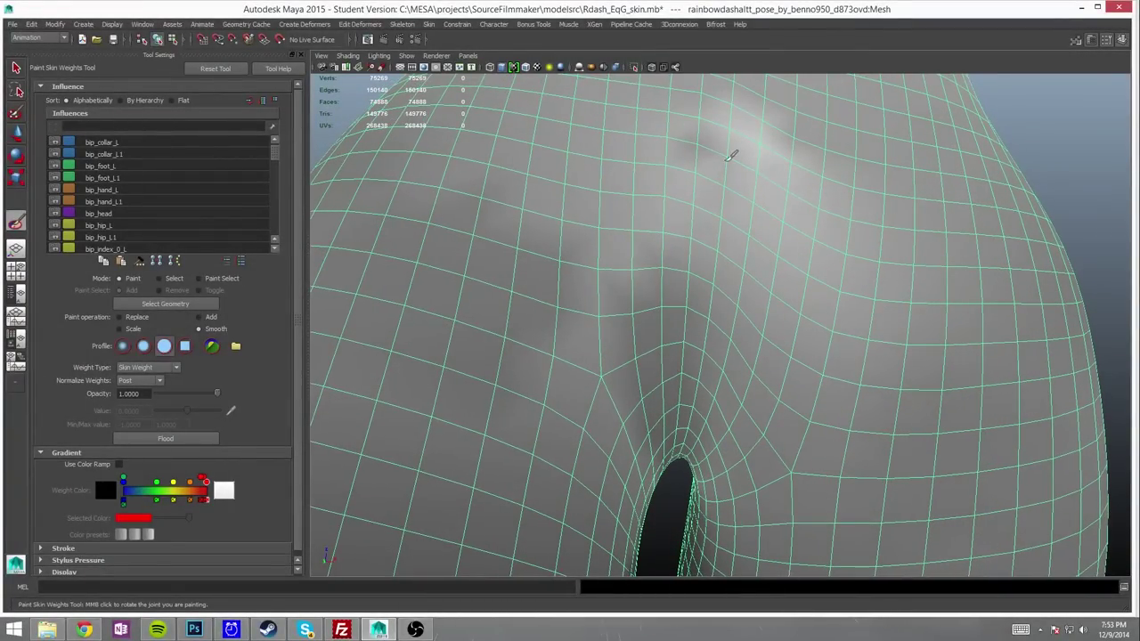
{"action": "left_click_drag", "start_coordinate": [754, 163], "coordinate": [744, 171], "text": "alt"}
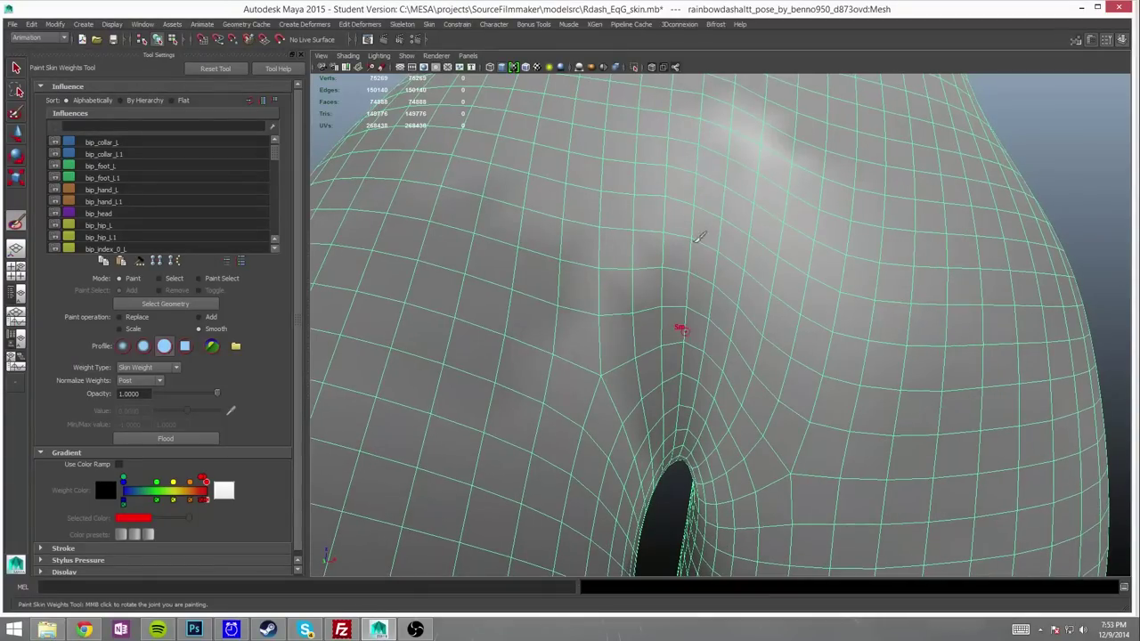
{"action": "mouse_move", "coordinate": [681, 329]}
{"action": "left_mouse_down", "text": "alt"}
{"action": "mouse_move", "coordinate": [834, 382]}
{"action": "mouse_move", "coordinate": [967, 374]}
{"action": "mouse_move", "coordinate": [1065, 266]}
{"action": "mouse_move", "coordinate": [899, 252]}
{"action": "mouse_move", "coordinate": [684, 296]}
{"action": "left_mouse_up", "text": "alt"}
{"action": "left_click_drag", "start_coordinate": [516, 230], "coordinate": [651, 218], "text": "alt"}
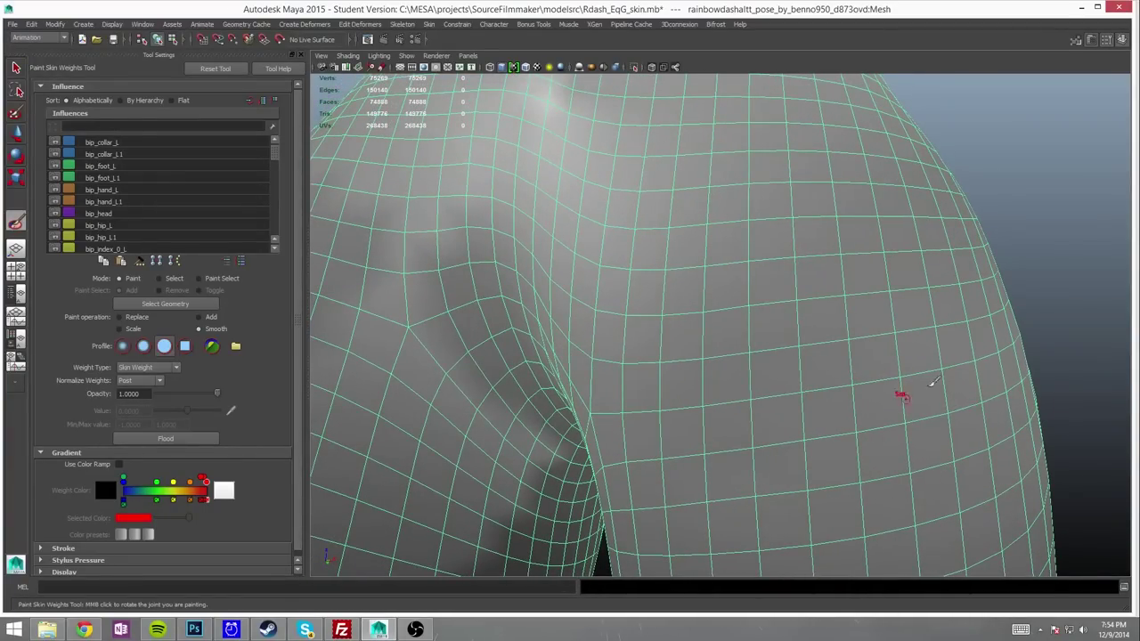
{"action": "mouse_move", "coordinate": [714, 456]}
{"action": "left_mouse_down", "text": "alt"}
{"action": "mouse_move", "coordinate": [762, 470]}
{"action": "mouse_move", "coordinate": [554, 475]}
{"action": "mouse_move", "coordinate": [603, 365]}
{"action": "mouse_move", "coordinate": [558, 255]}
{"action": "mouse_move", "coordinate": [592, 468]}
{"action": "mouse_move", "coordinate": [496, 402]}
{"action": "left_mouse_up", "text": "alt"}
Step: Smooth the outer thigh and the gap between the legs, then scroll to the Stroke radius settings
{"action": "left_click_drag", "start_coordinate": [683, 372], "coordinate": [574, 552], "text": "alt"}
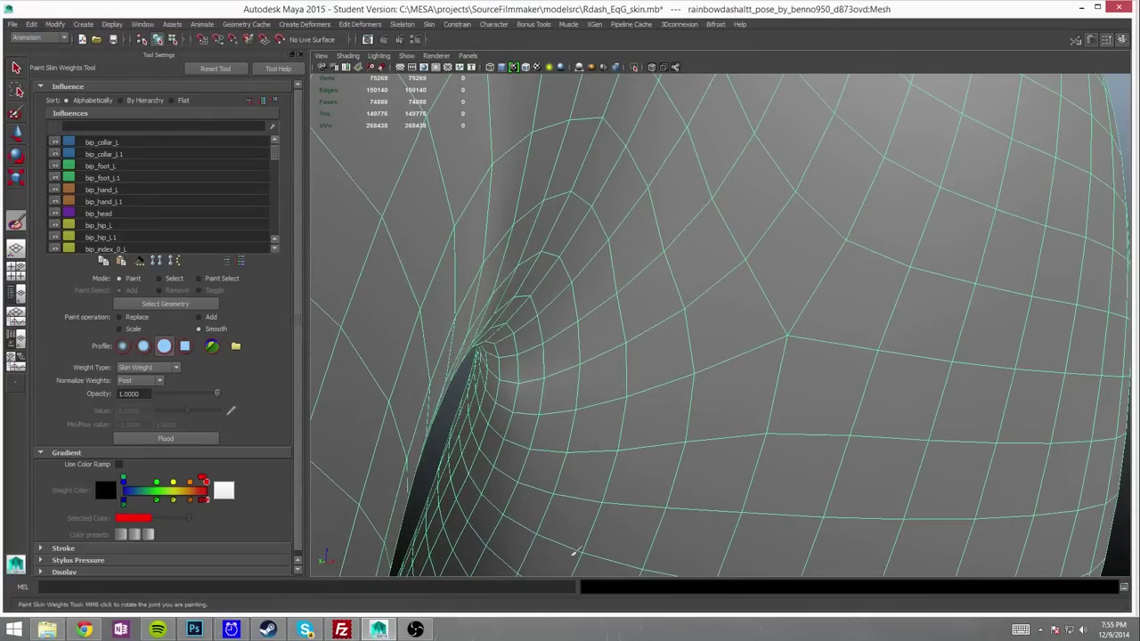
{"action": "left_click_drag", "start_coordinate": [628, 380], "coordinate": [683, 447], "text": "alt"}
{"action": "mouse_move", "coordinate": [678, 241]}
{"action": "left_mouse_down", "text": "alt"}
{"action": "mouse_move", "coordinate": [910, 346]}
{"action": "mouse_move", "coordinate": [690, 381]}
{"action": "mouse_move", "coordinate": [941, 229]}
{"action": "mouse_move", "coordinate": [633, 442]}
{"action": "left_mouse_up", "text": "alt"}
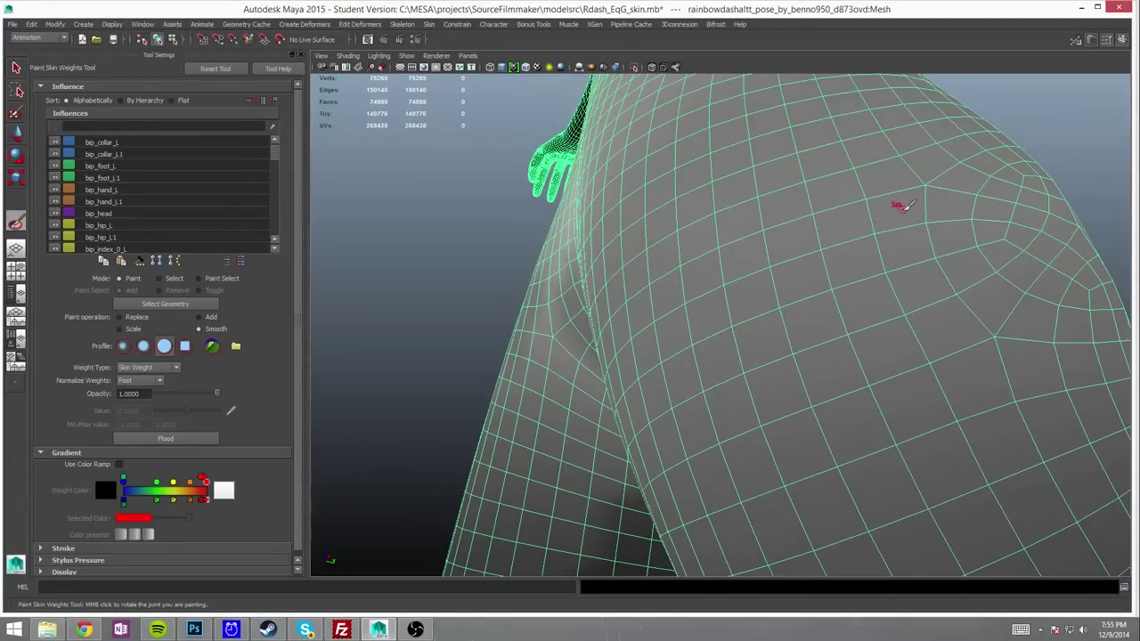
{"action": "mouse_move", "coordinate": [879, 234]}
{"action": "left_mouse_down", "text": "alt"}
{"action": "mouse_move", "coordinate": [812, 418]}
{"action": "mouse_move", "coordinate": [684, 437]}
{"action": "left_mouse_up", "text": "alt"}
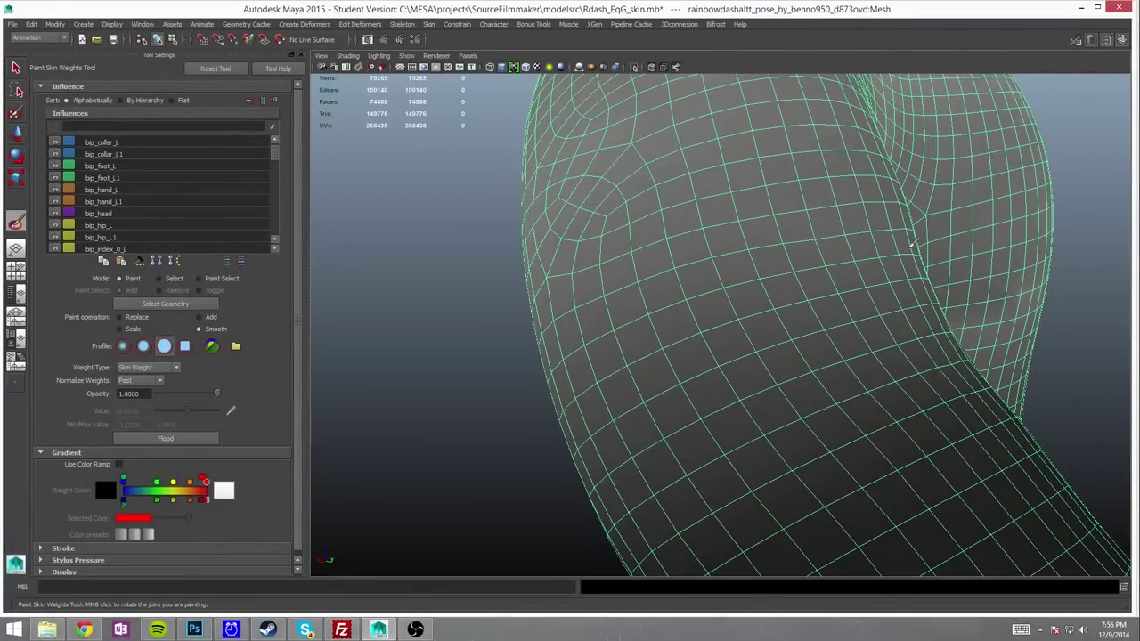
{"action": "mouse_move", "coordinate": [910, 244]}
{"action": "left_mouse_down", "text": "alt"}
{"action": "mouse_move", "coordinate": [839, 280]}
{"action": "mouse_move", "coordinate": [851, 261]}
{"action": "left_mouse_up", "text": "alt"}
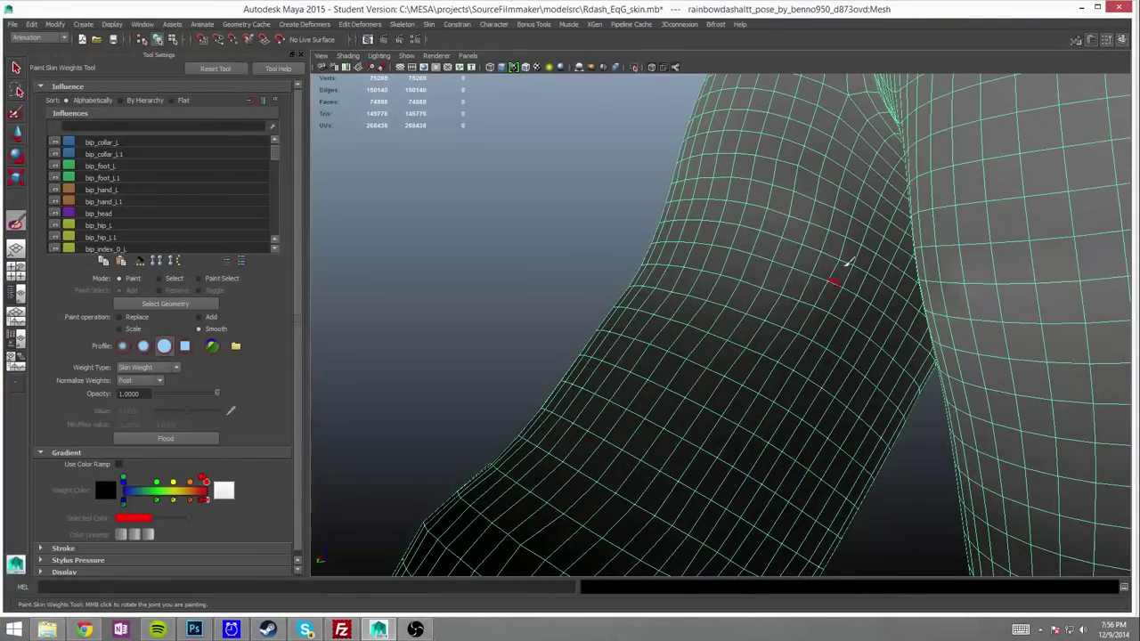
{"action": "left_click_drag", "start_coordinate": [788, 284], "coordinate": [738, 189], "text": "alt"}
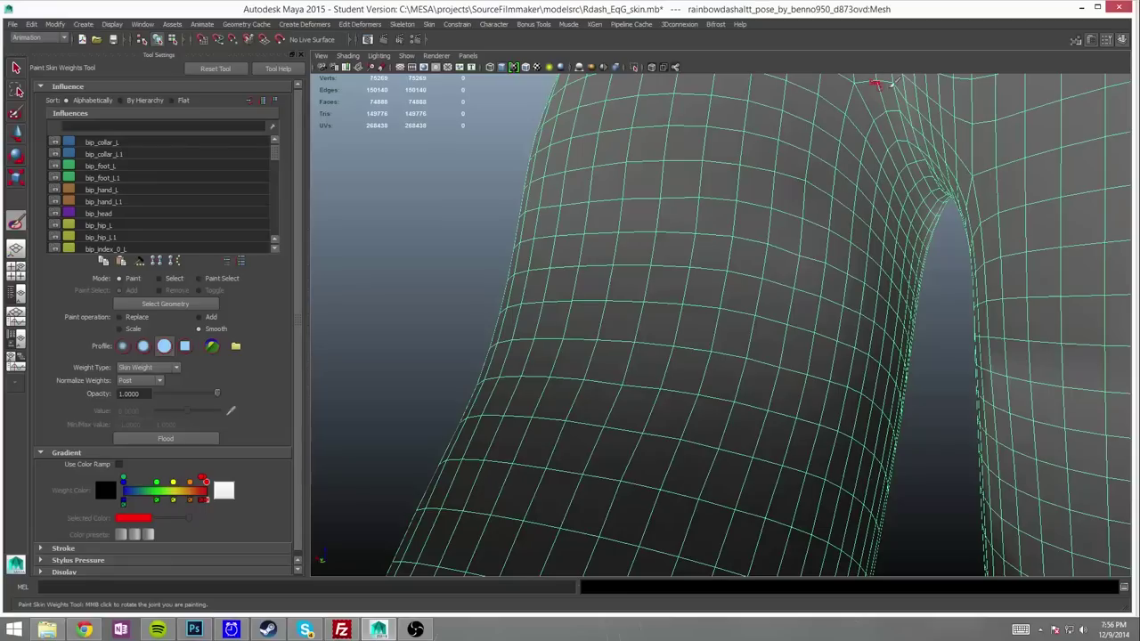
{"action": "mouse_move", "coordinate": [726, 236]}
{"action": "left_mouse_down", "text": "alt"}
{"action": "mouse_move", "coordinate": [739, 193]}
{"action": "mouse_move", "coordinate": [618, 479]}
{"action": "left_mouse_up", "text": "alt"}
{"action": "scroll", "coordinate": [69, 574], "scroll_direction": "down", "scroll_amount": 1}
Step: Set Radius(U) to 0.2 and smooth the weights along the thigh up to the hip
{"action": "left_click", "coordinate": [64, 543]}
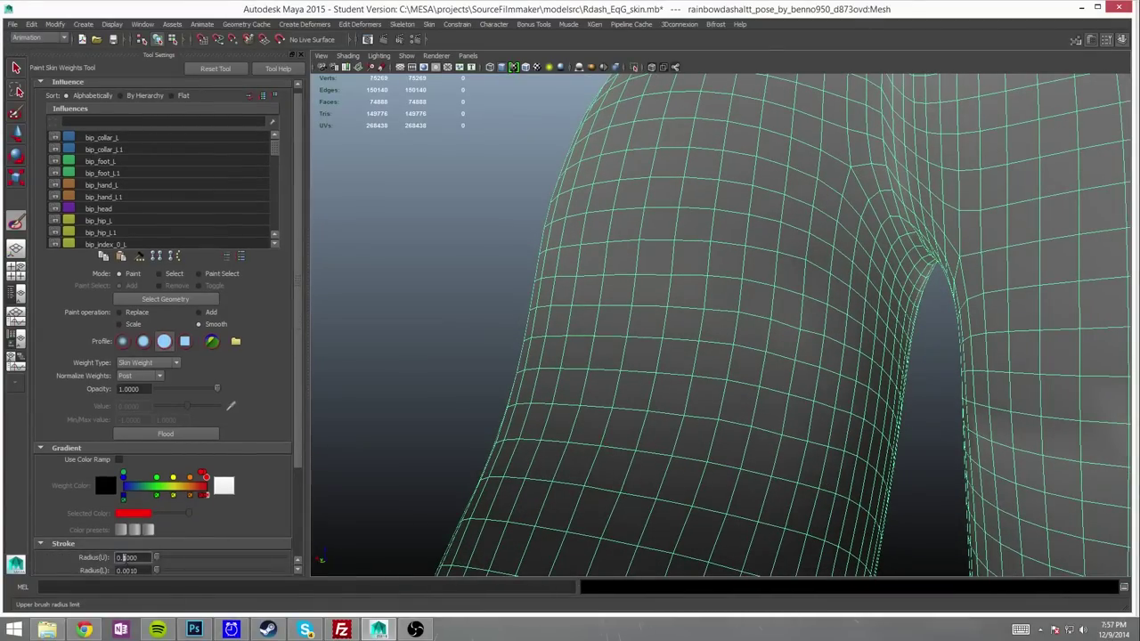
{"action": "left_click_drag", "start_coordinate": [677, 357], "coordinate": [704, 339], "text": "alt"}
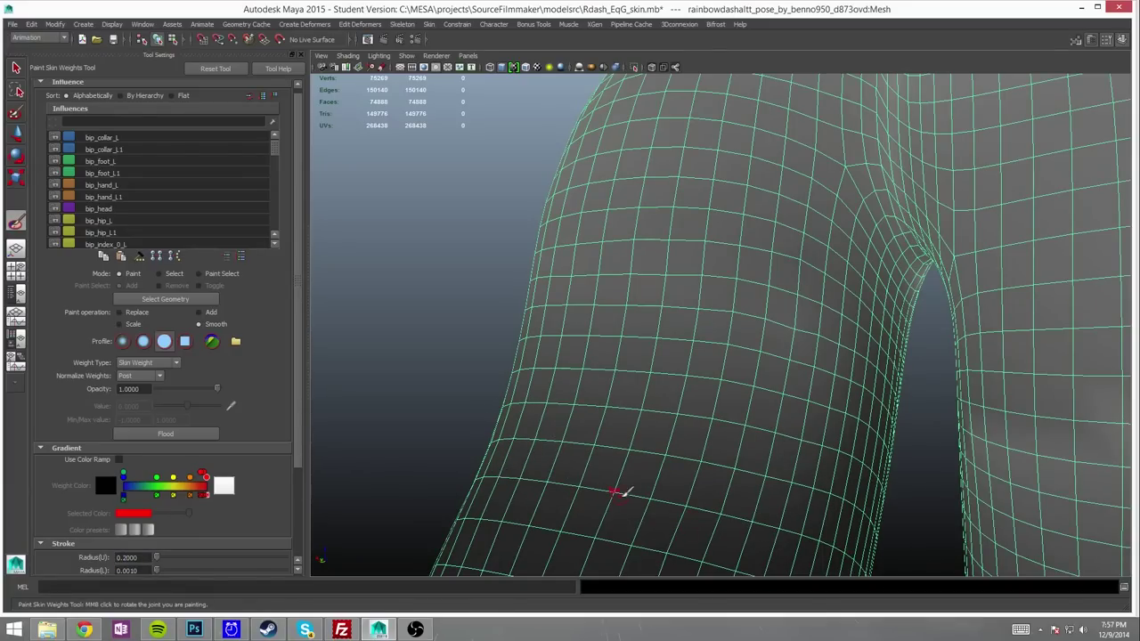
{"action": "mouse_move", "coordinate": [466, 519]}
{"action": "left_mouse_down", "text": "alt"}
{"action": "mouse_move", "coordinate": [733, 501]}
{"action": "mouse_move", "coordinate": [829, 529]}
{"action": "mouse_move", "coordinate": [753, 368]}
{"action": "mouse_move", "coordinate": [837, 439]}
{"action": "left_mouse_up", "text": "alt"}
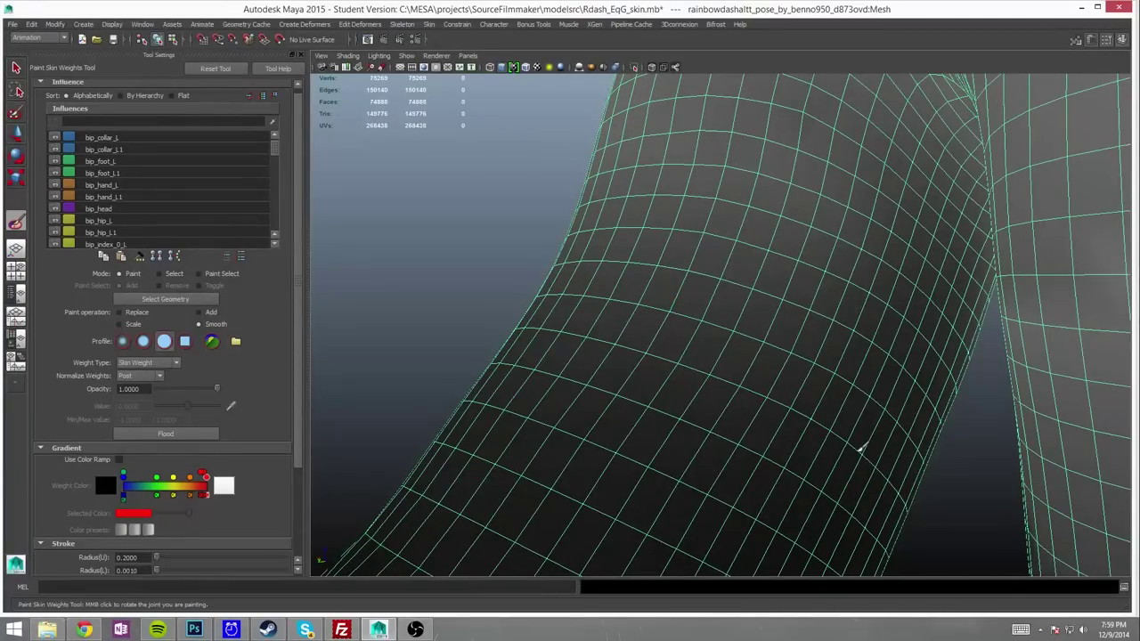
{"action": "left_click_drag", "start_coordinate": [860, 449], "coordinate": [522, 350], "text": "alt"}
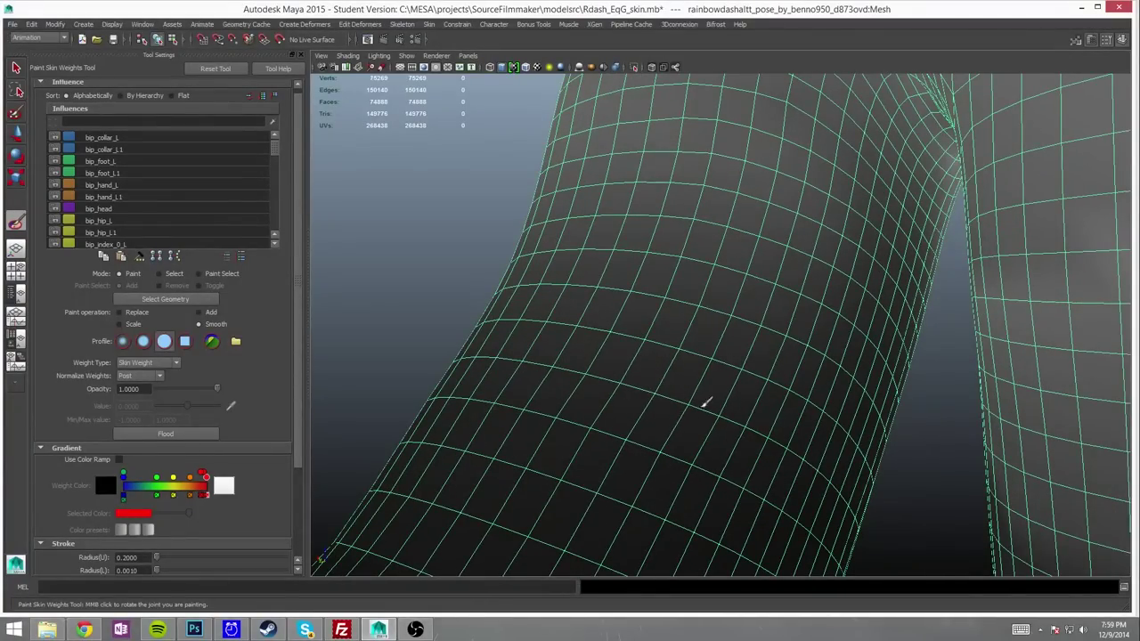
{"action": "mouse_move", "coordinate": [459, 399]}
{"action": "left_mouse_down", "text": "alt"}
{"action": "mouse_move", "coordinate": [852, 537]}
{"action": "mouse_move", "coordinate": [408, 346]}
{"action": "mouse_move", "coordinate": [667, 496]}
{"action": "mouse_move", "coordinate": [407, 287]}
{"action": "mouse_move", "coordinate": [495, 322]}
{"action": "mouse_move", "coordinate": [526, 247]}
{"action": "mouse_move", "coordinate": [669, 235]}
{"action": "mouse_move", "coordinate": [651, 262]}
{"action": "mouse_move", "coordinate": [665, 389]}
{"action": "mouse_move", "coordinate": [850, 428]}
{"action": "mouse_move", "coordinate": [656, 237]}
{"action": "mouse_move", "coordinate": [1053, 178]}
{"action": "mouse_move", "coordinate": [841, 509]}
{"action": "mouse_move", "coordinate": [805, 453]}
{"action": "mouse_move", "coordinate": [981, 233]}
{"action": "mouse_move", "coordinate": [724, 427]}
{"action": "mouse_move", "coordinate": [920, 339]}
{"action": "mouse_move", "coordinate": [975, 356]}
{"action": "mouse_move", "coordinate": [613, 374]}
{"action": "mouse_move", "coordinate": [555, 186]}
{"action": "mouse_move", "coordinate": [605, 295]}
{"action": "mouse_move", "coordinate": [807, 327]}
{"action": "mouse_move", "coordinate": [805, 428]}
{"action": "mouse_move", "coordinate": [743, 340]}
{"action": "left_mouse_up", "text": "alt"}
{"action": "mouse_move", "coordinate": [782, 381]}
{"action": "left_mouse_down", "text": "alt"}
{"action": "mouse_move", "coordinate": [893, 351]}
{"action": "mouse_move", "coordinate": [804, 160]}
{"action": "mouse_move", "coordinate": [920, 186]}
{"action": "mouse_move", "coordinate": [975, 218]}
{"action": "mouse_move", "coordinate": [865, 223]}
{"action": "mouse_move", "coordinate": [837, 196]}
{"action": "mouse_move", "coordinate": [801, 190]}
{"action": "mouse_move", "coordinate": [701, 135]}
{"action": "mouse_move", "coordinate": [738, 196]}
{"action": "mouse_move", "coordinate": [896, 323]}
{"action": "mouse_move", "coordinate": [886, 296]}
{"action": "mouse_move", "coordinate": [974, 119]}
{"action": "mouse_move", "coordinate": [797, 237]}
{"action": "mouse_move", "coordinate": [853, 257]}
{"action": "mouse_move", "coordinate": [796, 255]}
{"action": "mouse_move", "coordinate": [774, 350]}
{"action": "mouse_move", "coordinate": [603, 407]}
{"action": "mouse_move", "coordinate": [640, 298]}
{"action": "left_mouse_up", "text": "alt"}
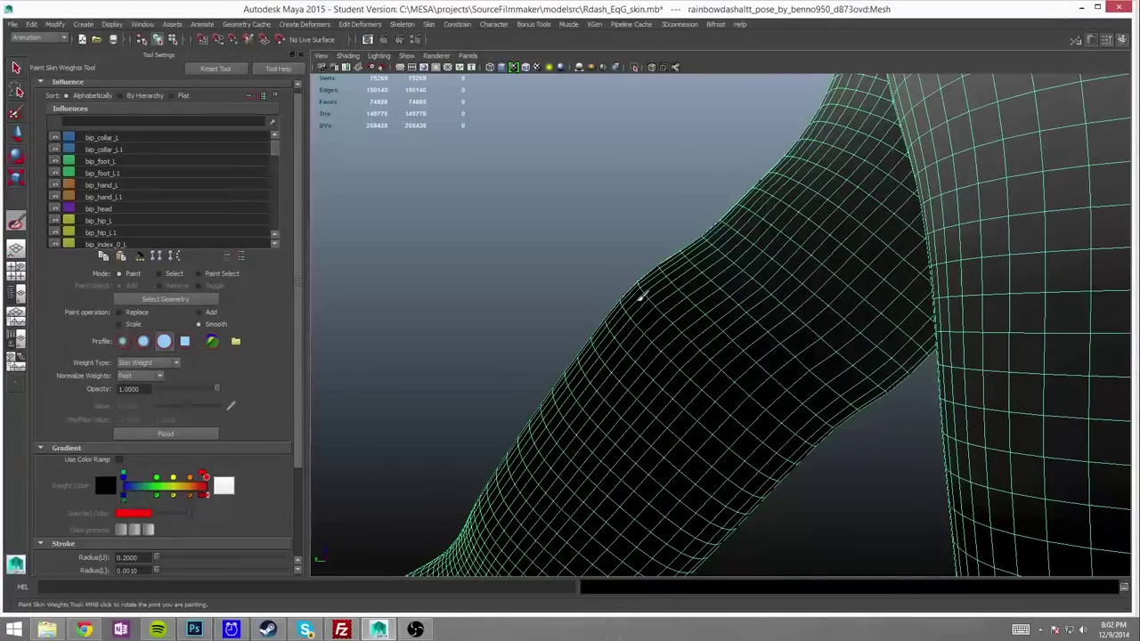
{"action": "mouse_move", "coordinate": [783, 352]}
{"action": "left_mouse_down", "text": "alt"}
{"action": "mouse_move", "coordinate": [827, 331]}
{"action": "mouse_move", "coordinate": [718, 288]}
{"action": "mouse_move", "coordinate": [827, 240]}
{"action": "mouse_move", "coordinate": [700, 365]}
{"action": "mouse_move", "coordinate": [525, 238]}
{"action": "mouse_move", "coordinate": [523, 536]}
{"action": "mouse_move", "coordinate": [347, 550]}
{"action": "mouse_move", "coordinate": [537, 421]}
{"action": "left_mouse_up", "text": "alt"}
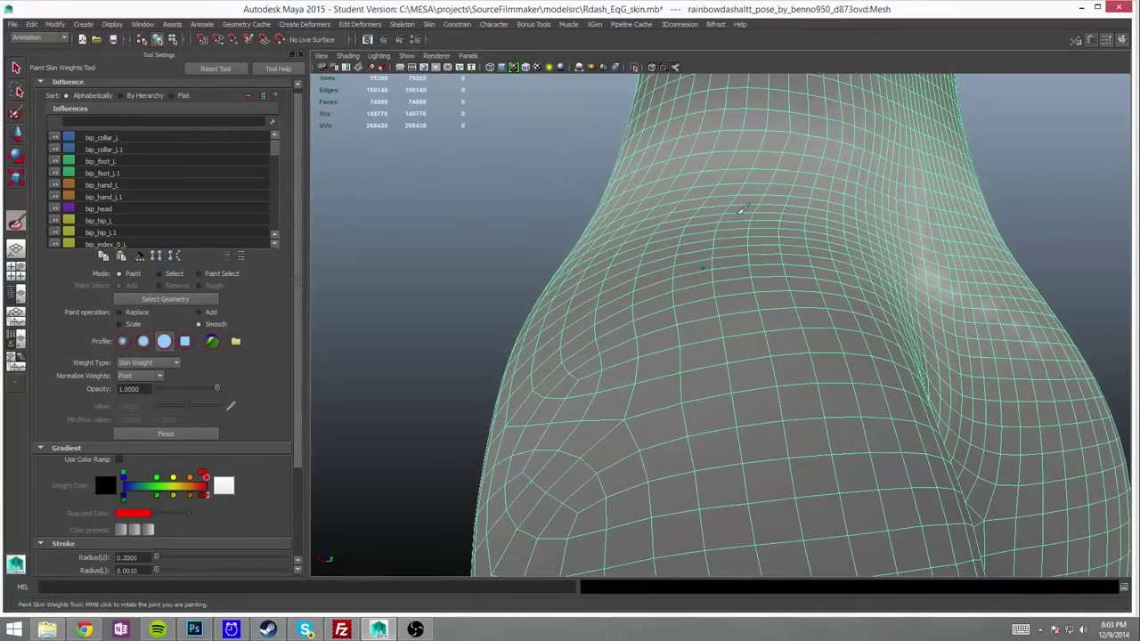
{"action": "mouse_move", "coordinate": [604, 413]}
{"action": "left_mouse_down", "text": "alt"}
{"action": "mouse_move", "coordinate": [950, 378]}
{"action": "mouse_move", "coordinate": [869, 209]}
{"action": "mouse_move", "coordinate": [748, 189]}
{"action": "left_mouse_up", "text": "alt"}
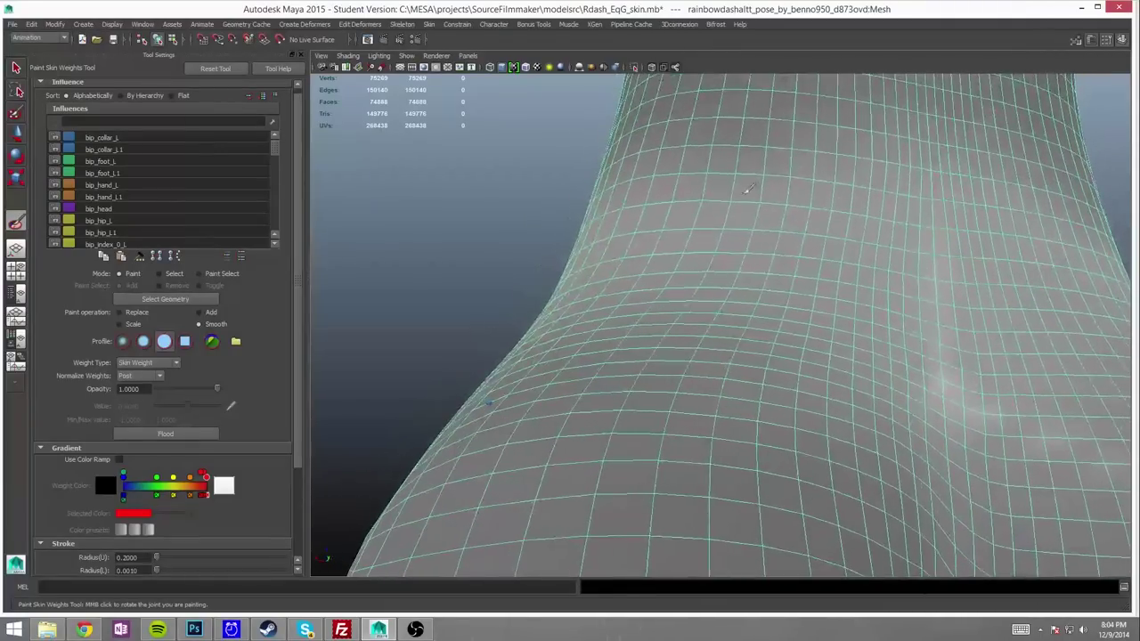
{"action": "mouse_move", "coordinate": [745, 358]}
{"action": "left_mouse_down", "text": "alt"}
{"action": "mouse_move", "coordinate": [601, 312]}
{"action": "mouse_move", "coordinate": [541, 255]}
{"action": "mouse_move", "coordinate": [768, 112]}
{"action": "left_mouse_up", "text": "alt"}
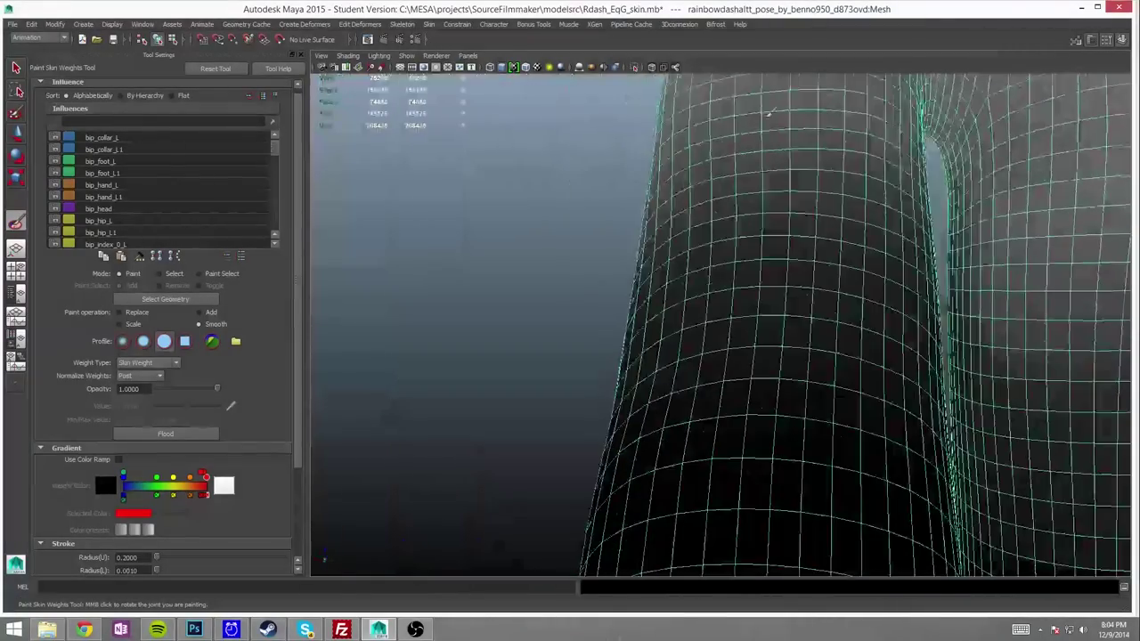
{"action": "mouse_move", "coordinate": [916, 110]}
{"action": "left_mouse_down", "text": "alt"}
{"action": "mouse_move", "coordinate": [632, 407]}
{"action": "mouse_move", "coordinate": [593, 400]}
{"action": "mouse_move", "coordinate": [793, 364]}
{"action": "mouse_move", "coordinate": [825, 338]}
{"action": "left_mouse_up", "text": "alt"}
{"action": "left_click_drag", "start_coordinate": [741, 329], "coordinate": [590, 310], "text": "alt"}
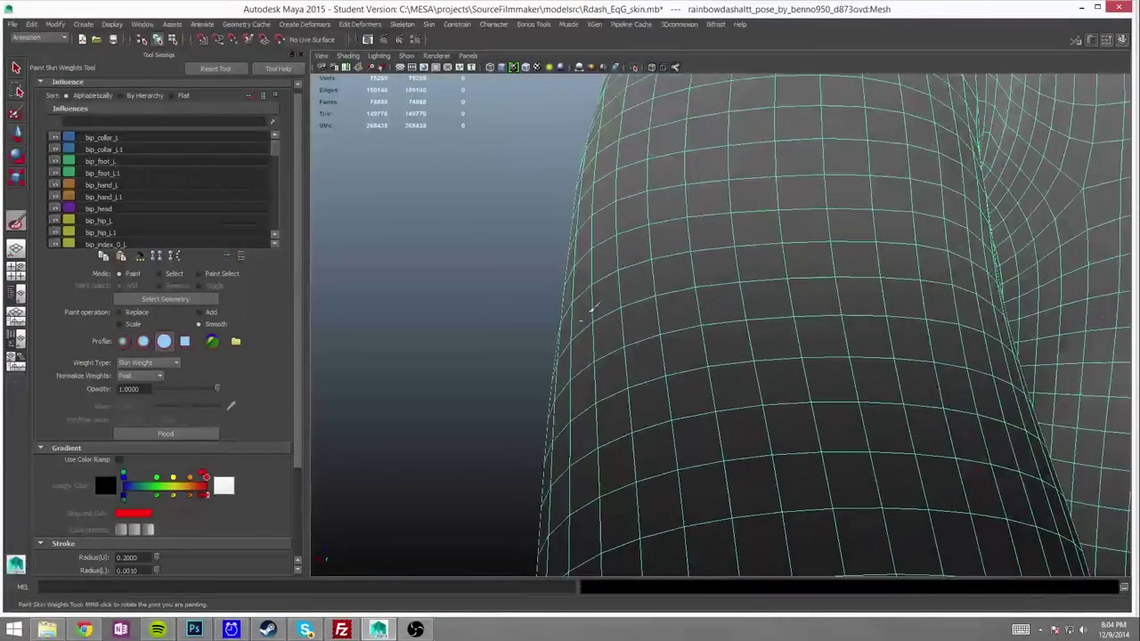
{"action": "left_click_drag", "start_coordinate": [814, 242], "coordinate": [477, 413], "text": "alt"}
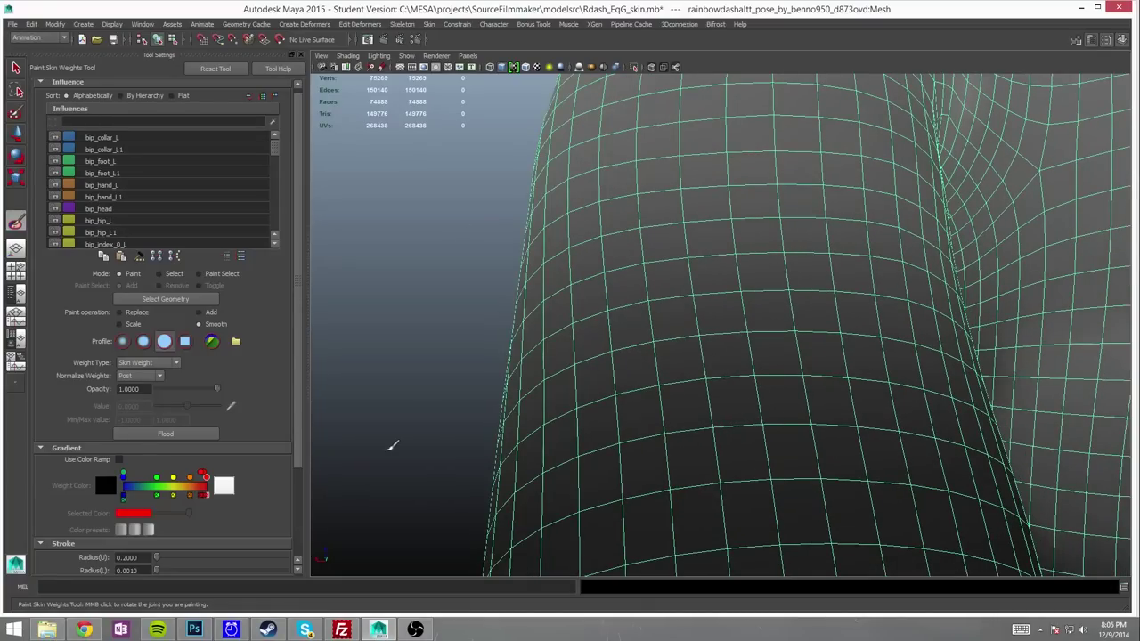
{"action": "mouse_move", "coordinate": [943, 472]}
{"action": "left_mouse_down", "text": "alt"}
{"action": "mouse_move", "coordinate": [832, 448]}
{"action": "mouse_move", "coordinate": [857, 315]}
{"action": "mouse_move", "coordinate": [944, 406]}
{"action": "mouse_move", "coordinate": [1007, 360]}
{"action": "mouse_move", "coordinate": [860, 173]}
{"action": "mouse_move", "coordinate": [739, 316]}
{"action": "mouse_move", "coordinate": [721, 223]}
{"action": "mouse_move", "coordinate": [618, 479]}
{"action": "mouse_move", "coordinate": [686, 127]}
{"action": "left_mouse_up", "text": "alt"}
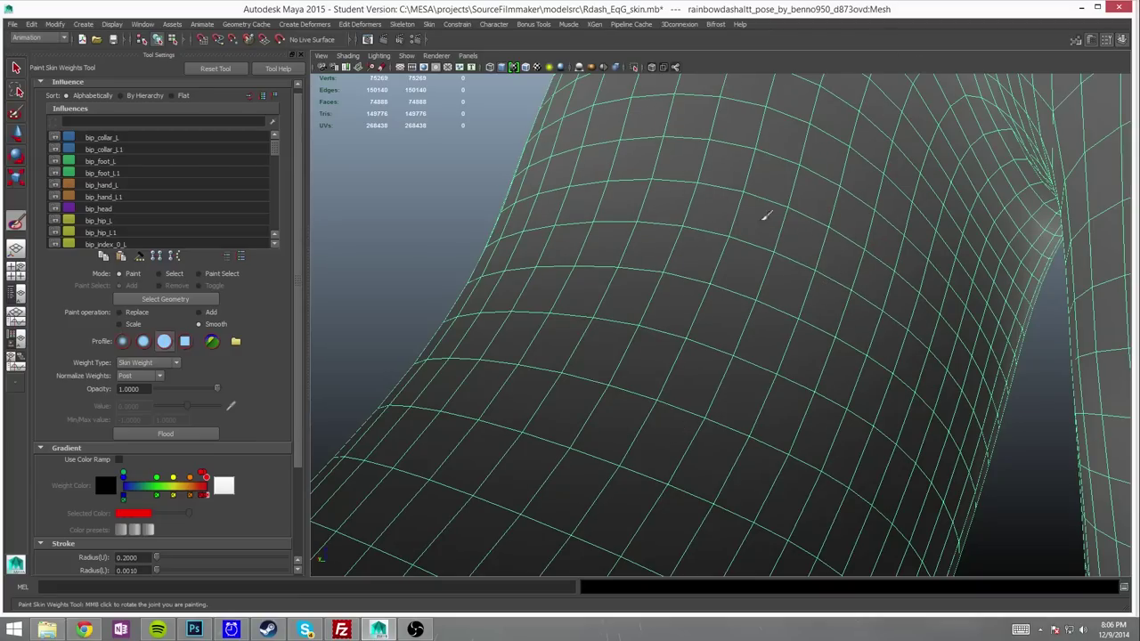
{"action": "mouse_move", "coordinate": [809, 366]}
{"action": "left_mouse_down", "text": "alt"}
{"action": "mouse_move", "coordinate": [682, 224]}
{"action": "mouse_move", "coordinate": [624, 277]}
{"action": "left_mouse_up", "text": "alt"}
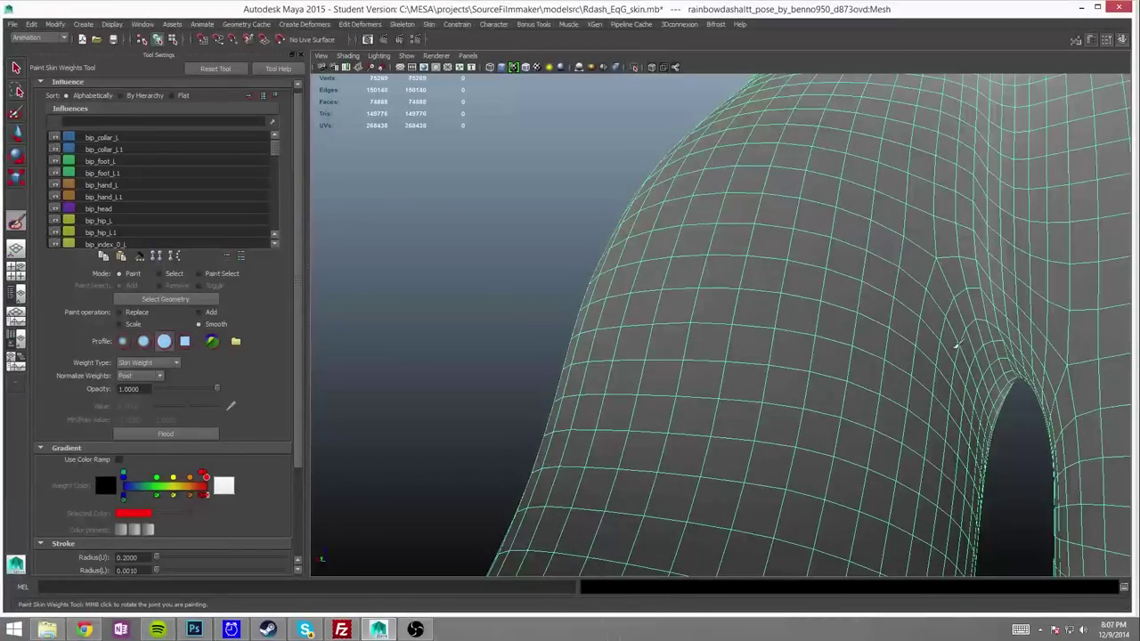
{"action": "left_click_drag", "start_coordinate": [988, 424], "coordinate": [870, 409], "text": "alt"}
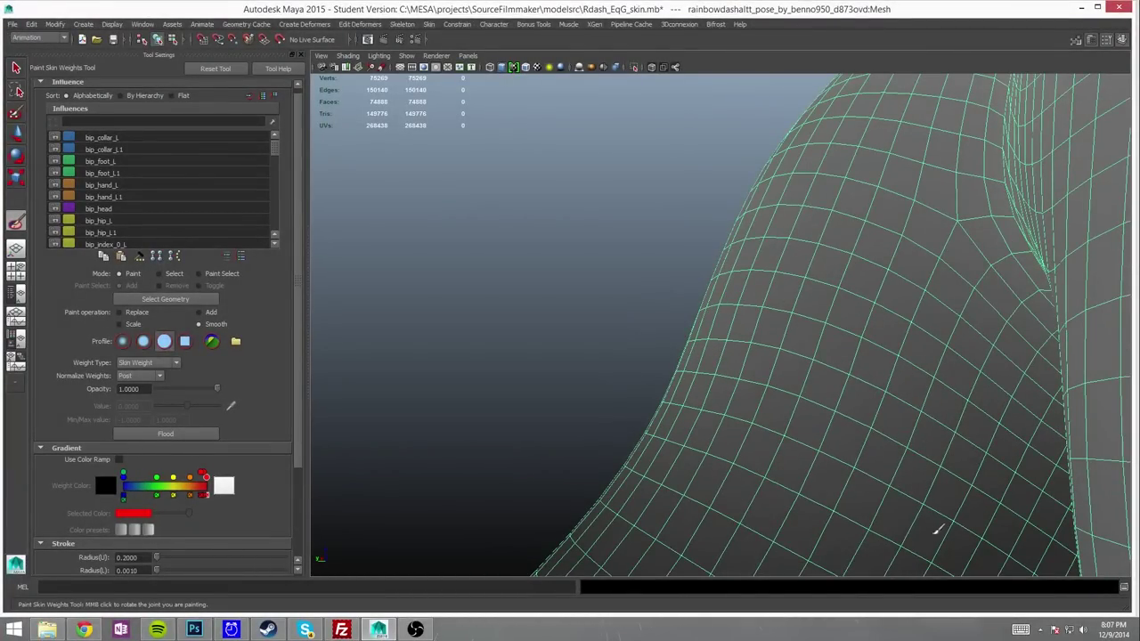
{"action": "mouse_move", "coordinate": [937, 531]}
{"action": "left_mouse_down", "text": "alt"}
{"action": "mouse_move", "coordinate": [1000, 279]}
{"action": "mouse_move", "coordinate": [865, 273]}
{"action": "mouse_move", "coordinate": [840, 394]}
{"action": "left_mouse_up", "text": "alt"}
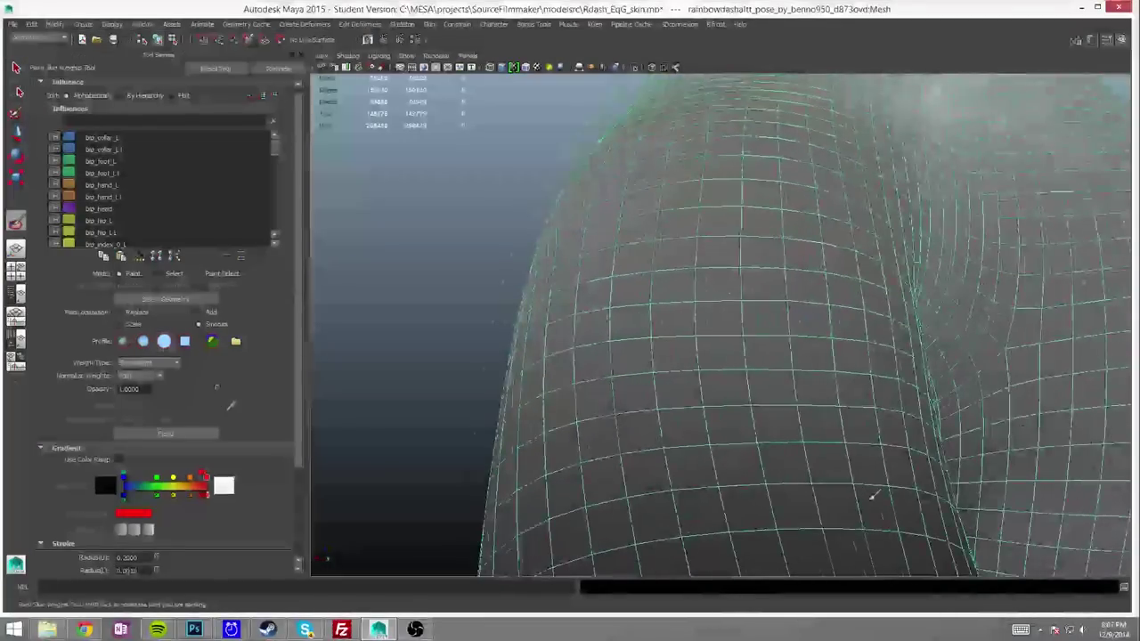
{"action": "mouse_move", "coordinate": [873, 496]}
{"action": "left_mouse_down", "text": "alt"}
{"action": "mouse_move", "coordinate": [662, 322]}
{"action": "mouse_move", "coordinate": [476, 114]}
{"action": "left_mouse_up", "text": "alt"}
{"action": "mouse_move", "coordinate": [557, 281]}
{"action": "left_mouse_down", "text": "alt"}
{"action": "mouse_move", "coordinate": [395, 420]}
{"action": "mouse_move", "coordinate": [567, 382]}
{"action": "mouse_move", "coordinate": [590, 419]}
{"action": "mouse_move", "coordinate": [599, 156]}
{"action": "mouse_move", "coordinate": [653, 136]}
{"action": "mouse_move", "coordinate": [701, 443]}
{"action": "mouse_move", "coordinate": [647, 358]}
{"action": "left_mouse_up", "text": "alt"}
{"action": "mouse_move", "coordinate": [659, 283]}
{"action": "left_mouse_down", "text": "alt"}
{"action": "mouse_move", "coordinate": [709, 307]}
{"action": "mouse_move", "coordinate": [667, 319]}
{"action": "left_mouse_up", "text": "alt"}
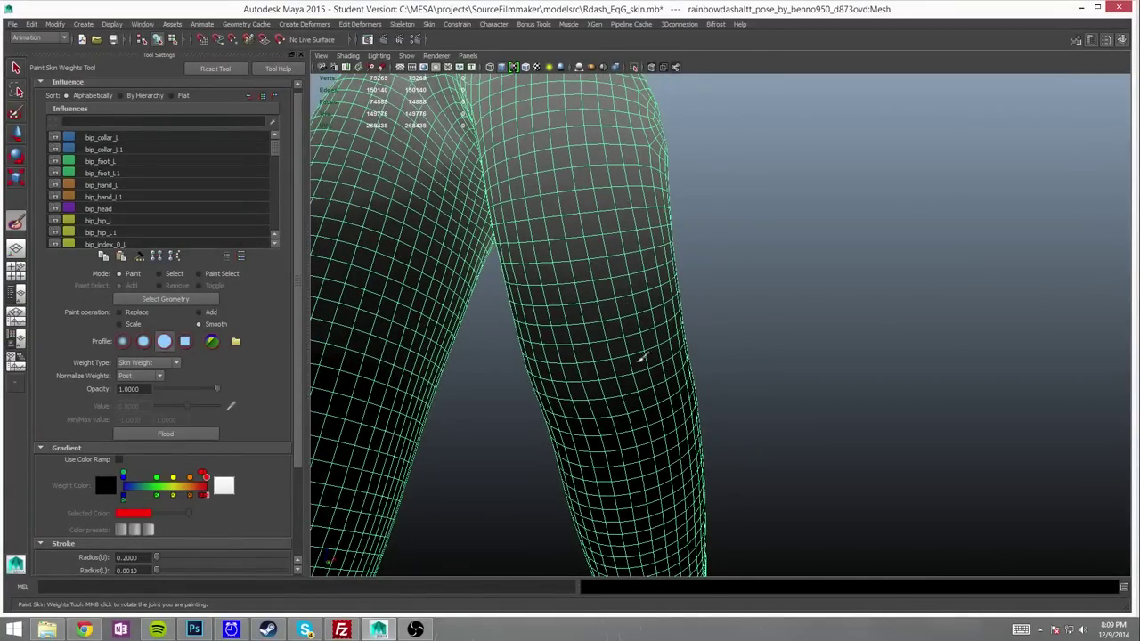
{"action": "left_click_drag", "start_coordinate": [642, 359], "coordinate": [699, 309], "text": "alt"}
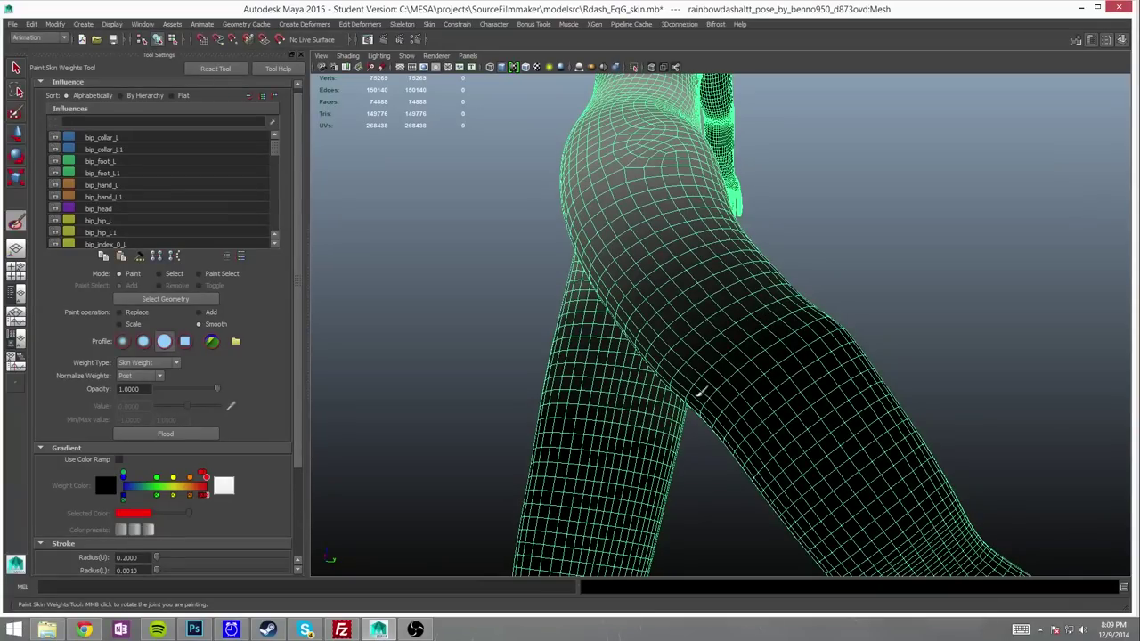
{"action": "mouse_move", "coordinate": [768, 377]}
{"action": "left_mouse_down", "text": "alt"}
{"action": "mouse_move", "coordinate": [692, 415]}
{"action": "mouse_move", "coordinate": [708, 252]}
{"action": "mouse_move", "coordinate": [695, 364]}
{"action": "mouse_move", "coordinate": [647, 307]}
{"action": "mouse_move", "coordinate": [631, 395]}
{"action": "mouse_move", "coordinate": [676, 374]}
{"action": "mouse_move", "coordinate": [574, 297]}
{"action": "left_mouse_up", "text": "alt"}
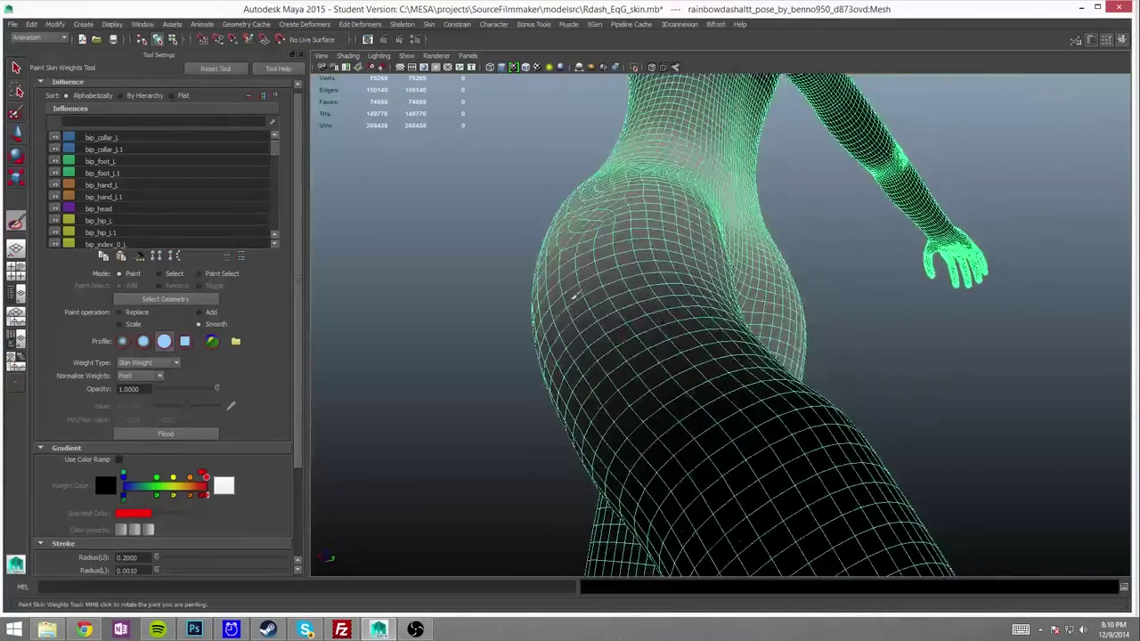
{"action": "mouse_move", "coordinate": [615, 445]}
{"action": "left_mouse_down", "text": "alt"}
{"action": "mouse_move", "coordinate": [588, 419]}
{"action": "mouse_move", "coordinate": [614, 466]}
{"action": "mouse_move", "coordinate": [621, 394]}
{"action": "mouse_move", "coordinate": [710, 461]}
{"action": "mouse_move", "coordinate": [624, 262]}
{"action": "mouse_move", "coordinate": [584, 263]}
{"action": "left_mouse_up", "text": "alt"}
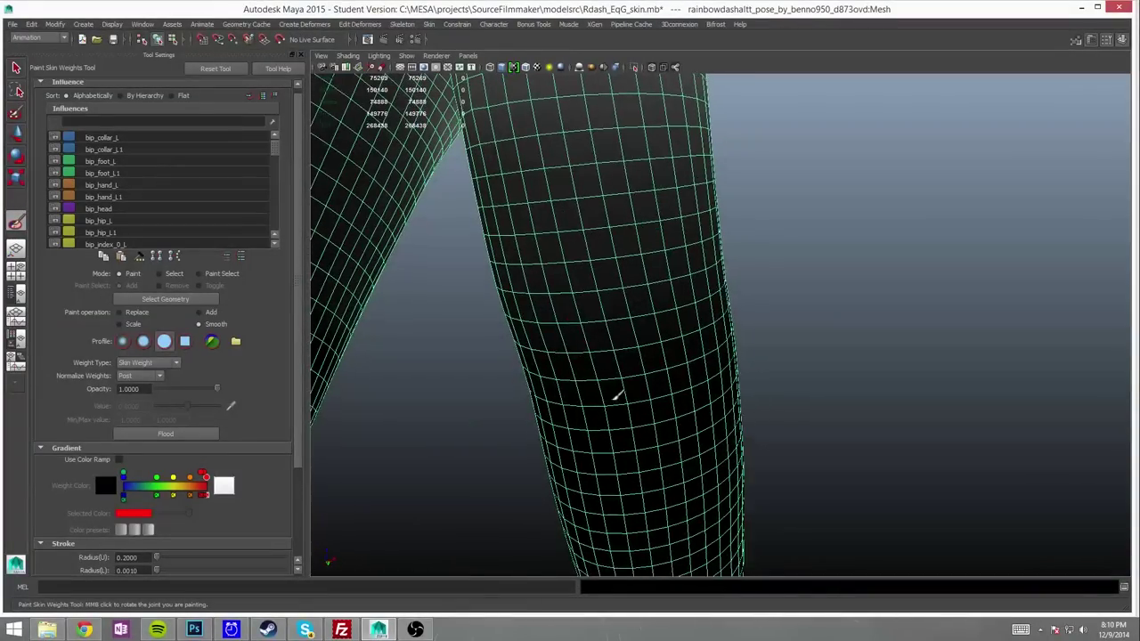
{"action": "mouse_move", "coordinate": [615, 396]}
{"action": "left_mouse_down", "text": "alt"}
{"action": "mouse_move", "coordinate": [521, 229]}
{"action": "mouse_move", "coordinate": [573, 311]}
{"action": "mouse_move", "coordinate": [639, 369]}
{"action": "mouse_move", "coordinate": [677, 303]}
{"action": "mouse_move", "coordinate": [718, 300]}
{"action": "mouse_move", "coordinate": [648, 285]}
{"action": "mouse_move", "coordinate": [553, 239]}
{"action": "mouse_move", "coordinate": [534, 254]}
{"action": "mouse_move", "coordinate": [479, 204]}
{"action": "mouse_move", "coordinate": [516, 234]}
{"action": "mouse_move", "coordinate": [584, 188]}
{"action": "mouse_move", "coordinate": [460, 222]}
{"action": "mouse_move", "coordinate": [522, 242]}
{"action": "mouse_move", "coordinate": [623, 234]}
{"action": "mouse_move", "coordinate": [581, 262]}
{"action": "mouse_move", "coordinate": [463, 252]}
{"action": "mouse_move", "coordinate": [695, 252]}
{"action": "mouse_move", "coordinate": [446, 211]}
{"action": "mouse_move", "coordinate": [508, 199]}
{"action": "mouse_move", "coordinate": [488, 218]}
{"action": "mouse_move", "coordinate": [764, 400]}
{"action": "mouse_move", "coordinate": [601, 147]}
{"action": "left_mouse_up", "text": "alt"}
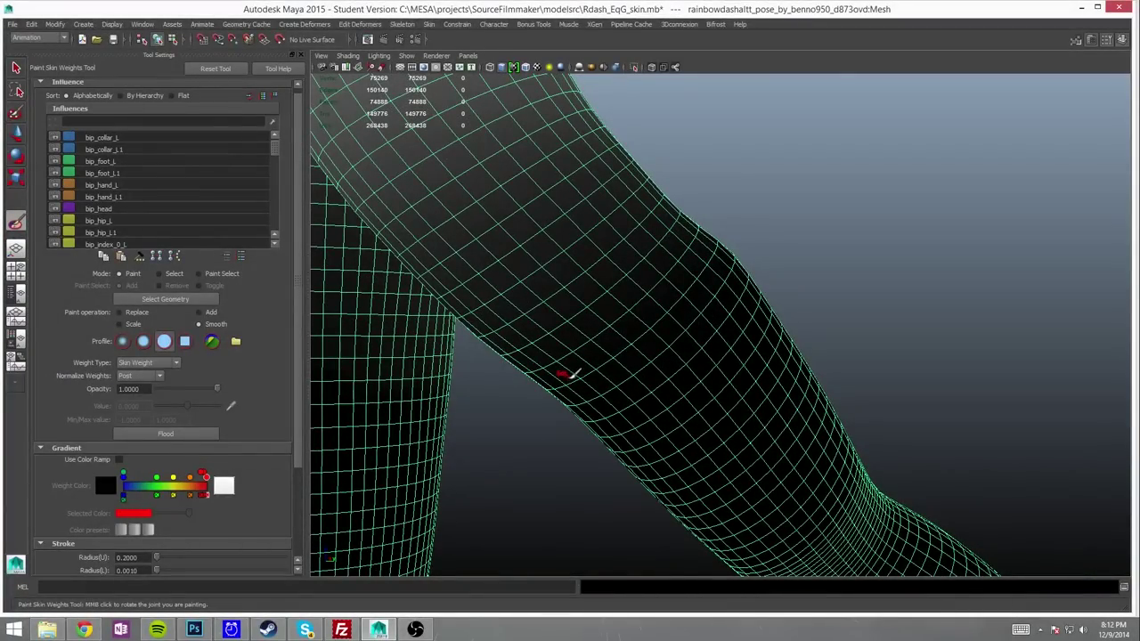
{"action": "mouse_move", "coordinate": [647, 406]}
{"action": "left_mouse_down", "text": "alt"}
{"action": "mouse_move", "coordinate": [704, 471]}
{"action": "mouse_move", "coordinate": [702, 382]}
{"action": "mouse_move", "coordinate": [465, 280]}
{"action": "mouse_move", "coordinate": [591, 437]}
{"action": "mouse_move", "coordinate": [478, 173]}
{"action": "mouse_move", "coordinate": [504, 165]}
{"action": "mouse_move", "coordinate": [677, 303]}
{"action": "mouse_move", "coordinate": [644, 183]}
{"action": "mouse_move", "coordinate": [687, 433]}
{"action": "mouse_move", "coordinate": [458, 330]}
{"action": "mouse_move", "coordinate": [741, 264]}
{"action": "mouse_move", "coordinate": [794, 293]}
{"action": "mouse_move", "coordinate": [730, 246]}
{"action": "mouse_move", "coordinate": [636, 382]}
{"action": "mouse_move", "coordinate": [604, 198]}
{"action": "mouse_move", "coordinate": [534, 415]}
{"action": "mouse_move", "coordinate": [433, 241]}
{"action": "mouse_move", "coordinate": [445, 229]}
{"action": "mouse_move", "coordinate": [645, 194]}
{"action": "mouse_move", "coordinate": [603, 298]}
{"action": "mouse_move", "coordinate": [618, 221]}
{"action": "mouse_move", "coordinate": [532, 246]}
{"action": "left_mouse_up", "text": "alt"}
Step: Save the scene, continuing past the student version notice
{"action": "mouse_move", "coordinate": [392, 377]}
{"action": "left_mouse_down", "text": "alt"}
{"action": "mouse_move", "coordinate": [506, 471]}
{"action": "mouse_move", "coordinate": [127, 213]}
{"action": "left_mouse_up", "text": "alt"}
{"action": "scroll", "coordinate": [111, 215], "scroll_direction": "up", "scroll_amount": 3}
{"action": "key", "text": "ctrl+s"}
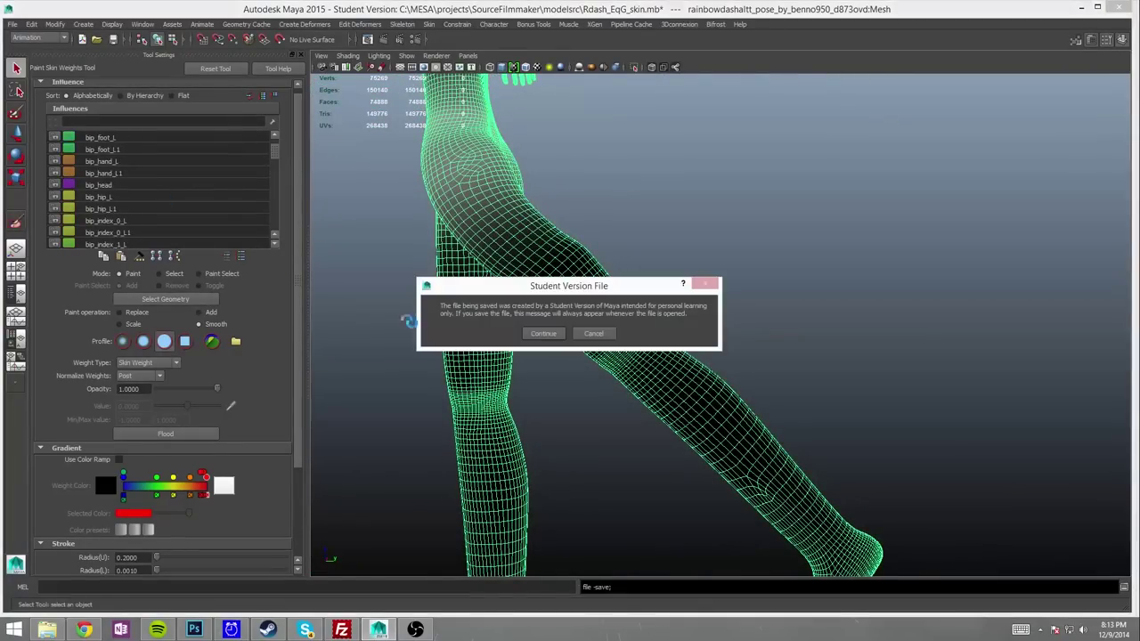
{"action": "key", "text": "Return"}
Step: Display bip_knee_L's weights and enlarge the brush Radius(U) to 0.4651
{"action": "left_click", "coordinate": [109, 162]}
{"action": "left_click_drag", "start_coordinate": [570, 294], "coordinate": [639, 279], "text": "alt"}
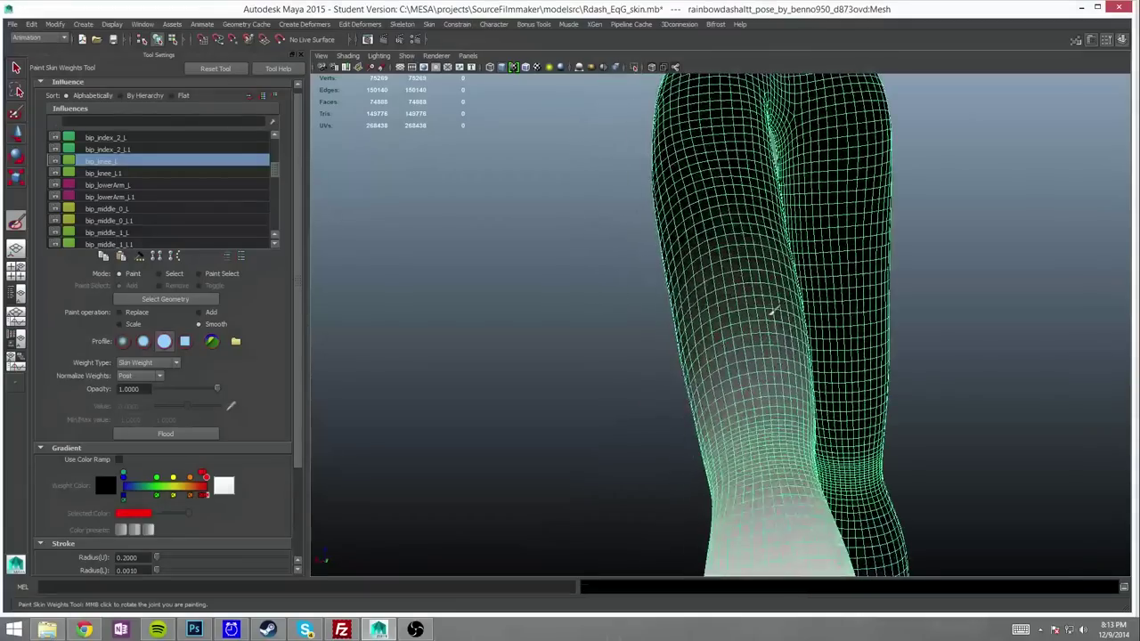
{"action": "mouse_move", "coordinate": [572, 433]}
{"action": "left_mouse_down", "text": "alt"}
{"action": "mouse_move", "coordinate": [840, 324]}
{"action": "mouse_move", "coordinate": [872, 219]}
{"action": "mouse_move", "coordinate": [918, 296]}
{"action": "mouse_move", "coordinate": [845, 471]}
{"action": "mouse_move", "coordinate": [682, 379]}
{"action": "left_mouse_up", "text": "alt"}
{"action": "mouse_move", "coordinate": [631, 144]}
{"action": "left_mouse_down", "text": "alt"}
{"action": "mouse_move", "coordinate": [758, 466]}
{"action": "mouse_move", "coordinate": [511, 389]}
{"action": "mouse_move", "coordinate": [475, 255]}
{"action": "mouse_move", "coordinate": [514, 368]}
{"action": "mouse_move", "coordinate": [547, 250]}
{"action": "mouse_move", "coordinate": [514, 219]}
{"action": "mouse_move", "coordinate": [585, 344]}
{"action": "mouse_move", "coordinate": [540, 319]}
{"action": "left_mouse_up", "text": "alt"}
{"action": "right_click_drag", "start_coordinate": [540, 319], "coordinate": [614, 365], "text": "alt"}
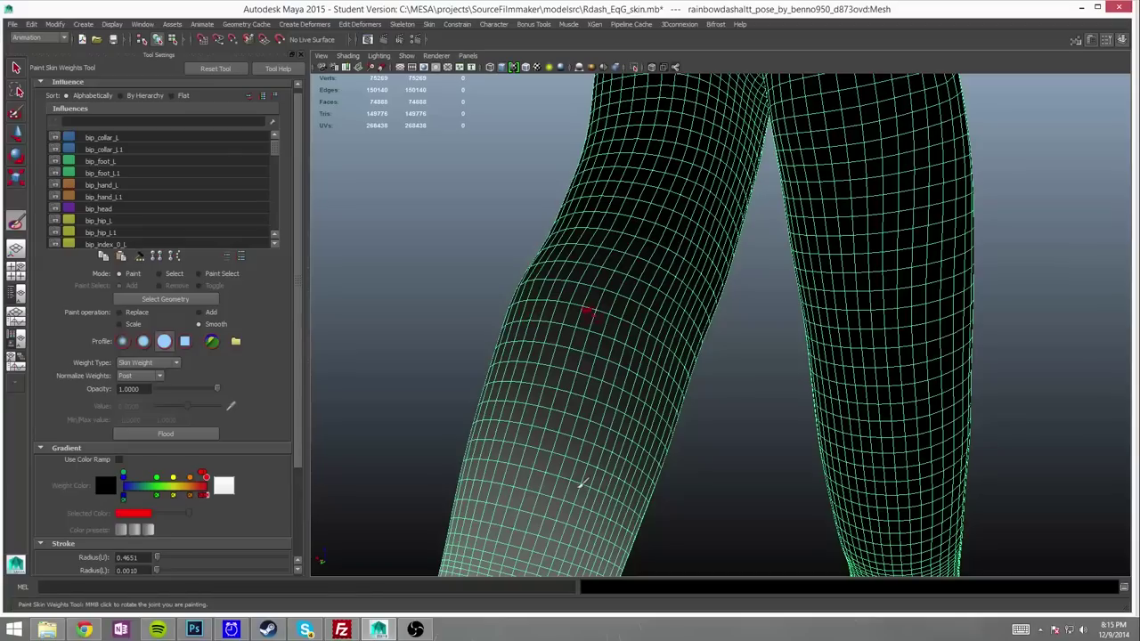
Step: Inspect the knee weights from beneath and along the lower leg
{"action": "mouse_move", "coordinate": [551, 323]}
{"action": "left_mouse_down", "text": "alt"}
{"action": "mouse_move", "coordinate": [674, 478]}
{"action": "mouse_move", "coordinate": [896, 374]}
{"action": "left_mouse_up", "text": "alt"}
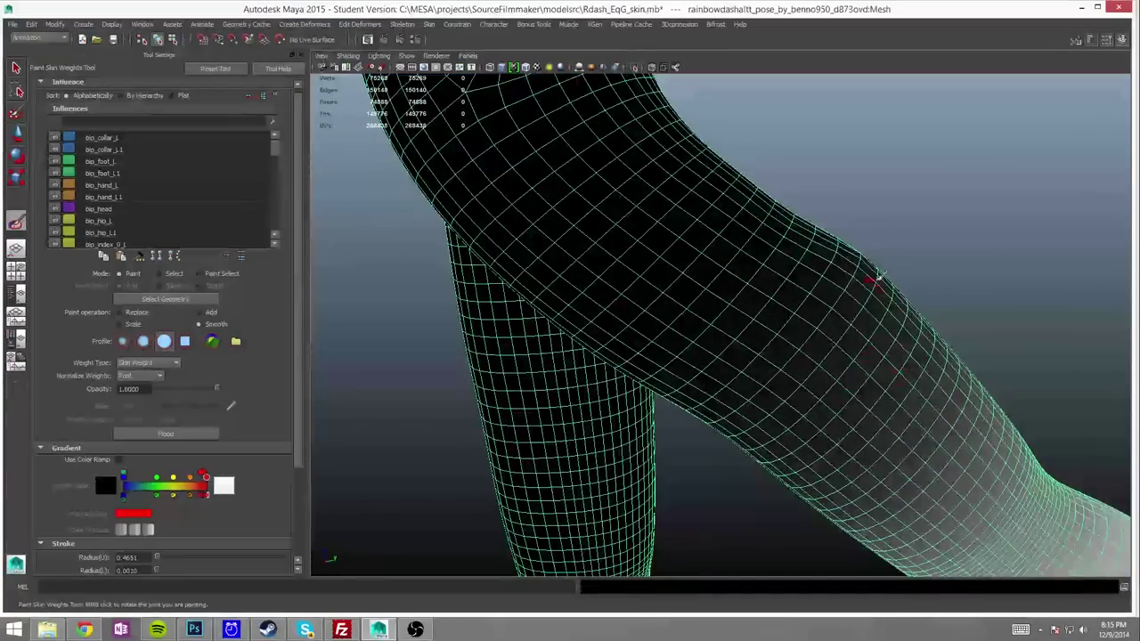
{"action": "mouse_move", "coordinate": [878, 275]}
{"action": "left_mouse_down", "text": "alt"}
{"action": "mouse_move", "coordinate": [608, 276]}
{"action": "mouse_move", "coordinate": [526, 253]}
{"action": "mouse_move", "coordinate": [589, 517]}
{"action": "left_mouse_up", "text": "alt"}
{"action": "mouse_move", "coordinate": [626, 436]}
{"action": "left_mouse_down", "text": "alt"}
{"action": "mouse_move", "coordinate": [544, 443]}
{"action": "mouse_move", "coordinate": [485, 501]}
{"action": "left_mouse_up", "text": "alt"}
{"action": "mouse_move", "coordinate": [503, 328]}
{"action": "left_mouse_down", "text": "alt"}
{"action": "mouse_move", "coordinate": [529, 252]}
{"action": "mouse_move", "coordinate": [494, 173]}
{"action": "mouse_move", "coordinate": [539, 286]}
{"action": "mouse_move", "coordinate": [703, 349]}
{"action": "left_mouse_up", "text": "alt"}
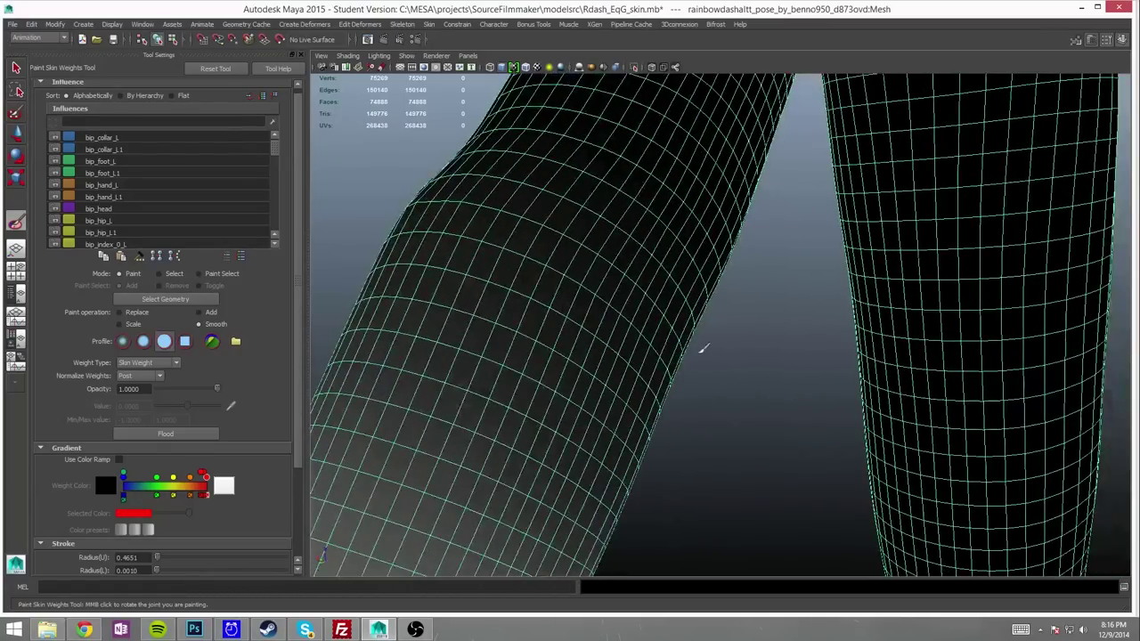
{"action": "mouse_move", "coordinate": [648, 317]}
{"action": "left_mouse_down", "text": "alt"}
{"action": "mouse_move", "coordinate": [547, 301]}
{"action": "mouse_move", "coordinate": [667, 326]}
{"action": "mouse_move", "coordinate": [667, 437]}
{"action": "mouse_move", "coordinate": [729, 481]}
{"action": "mouse_move", "coordinate": [575, 237]}
{"action": "mouse_move", "coordinate": [839, 216]}
{"action": "mouse_move", "coordinate": [639, 258]}
{"action": "mouse_move", "coordinate": [760, 386]}
{"action": "mouse_move", "coordinate": [763, 489]}
{"action": "mouse_move", "coordinate": [664, 181]}
{"action": "mouse_move", "coordinate": [682, 461]}
{"action": "mouse_move", "coordinate": [712, 158]}
{"action": "mouse_move", "coordinate": [636, 534]}
{"action": "mouse_move", "coordinate": [434, 204]}
{"action": "mouse_move", "coordinate": [632, 399]}
{"action": "mouse_move", "coordinate": [667, 341]}
{"action": "mouse_move", "coordinate": [629, 456]}
{"action": "left_mouse_up", "text": "alt"}
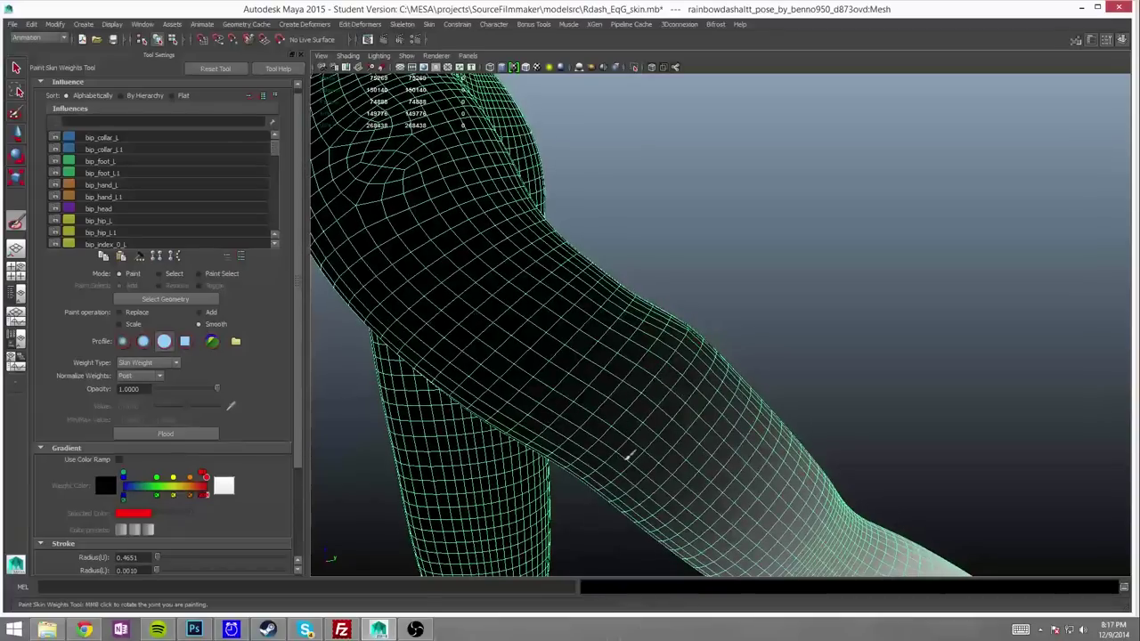
{"action": "mouse_move", "coordinate": [556, 362]}
{"action": "left_mouse_down", "text": "alt"}
{"action": "mouse_move", "coordinate": [621, 304]}
{"action": "mouse_move", "coordinate": [776, 318]}
{"action": "mouse_move", "coordinate": [970, 170]}
{"action": "mouse_move", "coordinate": [782, 208]}
{"action": "mouse_move", "coordinate": [783, 193]}
{"action": "mouse_move", "coordinate": [594, 335]}
{"action": "left_mouse_up", "text": "alt"}
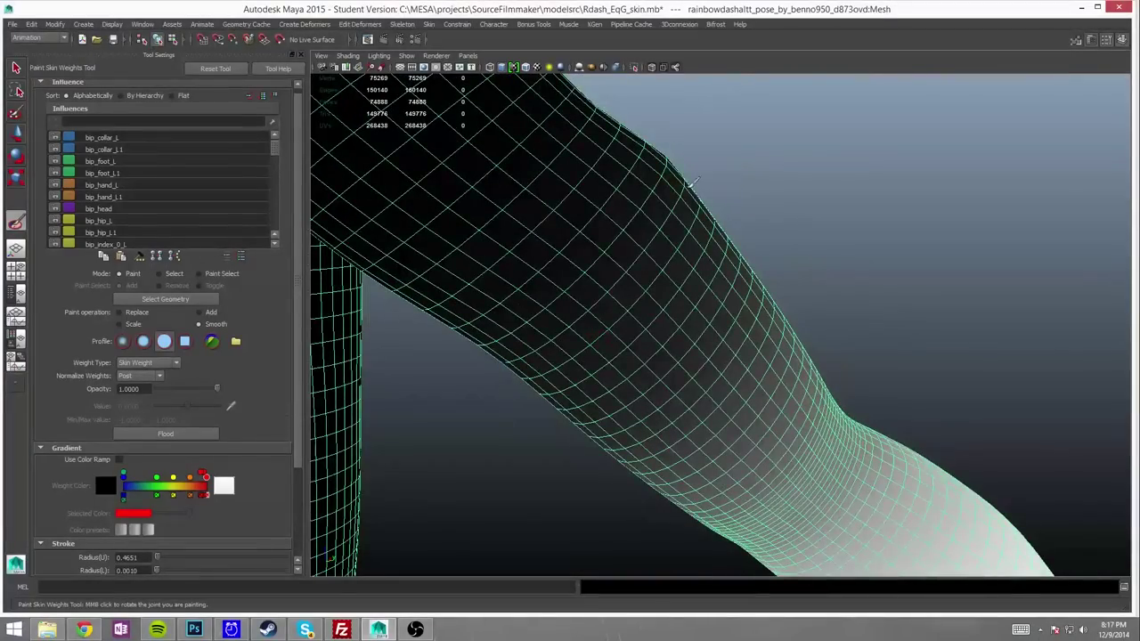
{"action": "mouse_move", "coordinate": [691, 183]}
{"action": "left_mouse_down", "text": "alt"}
{"action": "mouse_move", "coordinate": [593, 241]}
{"action": "mouse_move", "coordinate": [504, 237]}
{"action": "mouse_move", "coordinate": [952, 256]}
{"action": "left_mouse_up", "text": "alt"}
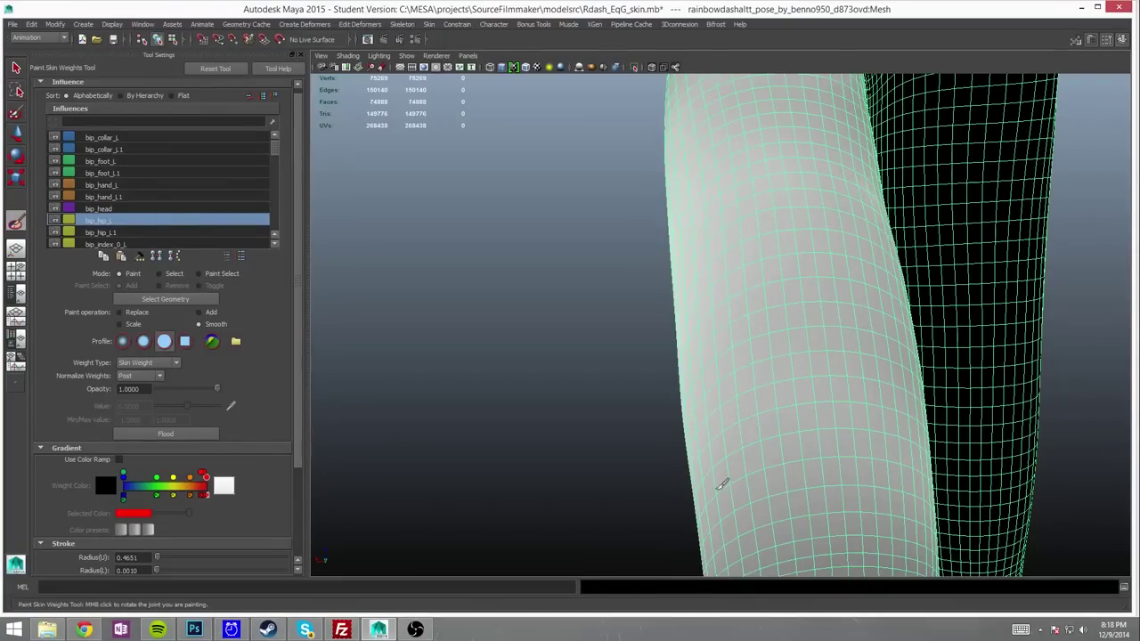
{"action": "mouse_move", "coordinate": [723, 483]}
{"action": "left_mouse_down", "text": "alt"}
{"action": "mouse_move", "coordinate": [864, 275]}
{"action": "mouse_move", "coordinate": [1051, 285]}
{"action": "left_mouse_up", "text": "alt"}
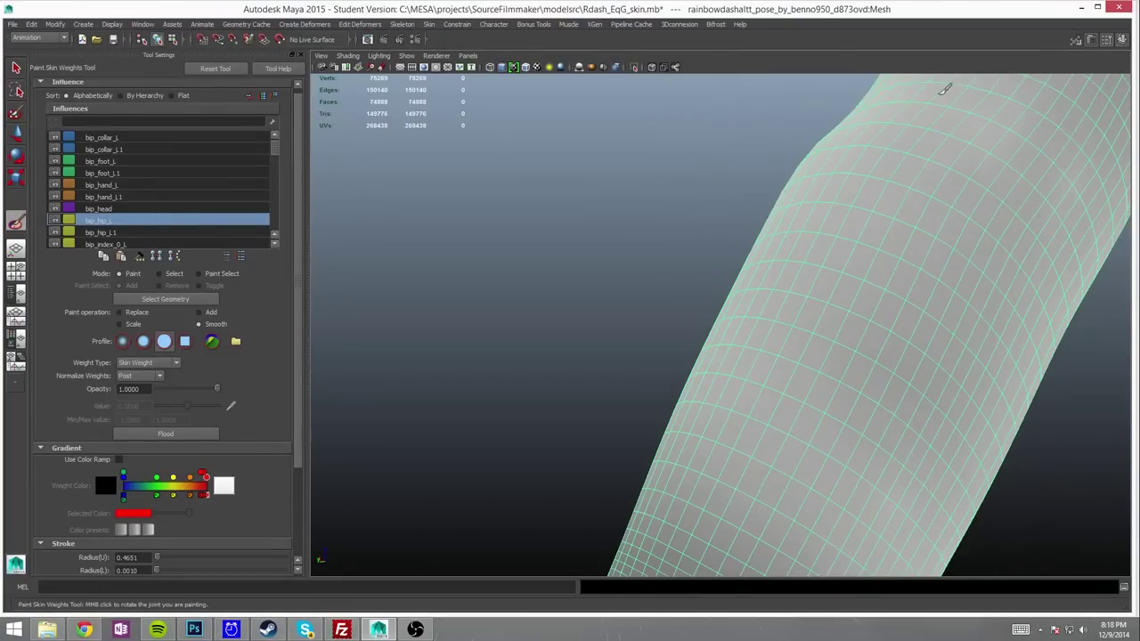
{"action": "left_click_drag", "start_coordinate": [951, 204], "coordinate": [872, 181], "text": "alt"}
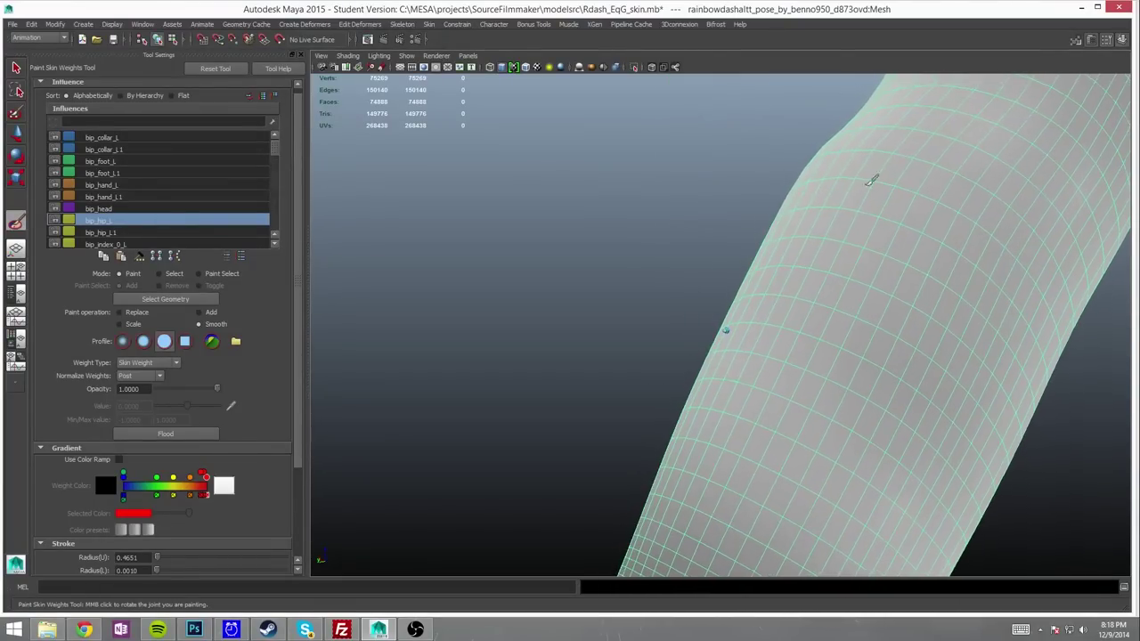
Step: Review the thigh weights from several angles, including the other leg
{"action": "mouse_move", "coordinate": [919, 326]}
{"action": "left_mouse_down", "text": "alt"}
{"action": "mouse_move", "coordinate": [965, 377]}
{"action": "mouse_move", "coordinate": [886, 448]}
{"action": "left_mouse_up", "text": "alt"}
{"action": "left_click_drag", "start_coordinate": [699, 335], "coordinate": [766, 419], "text": "alt"}
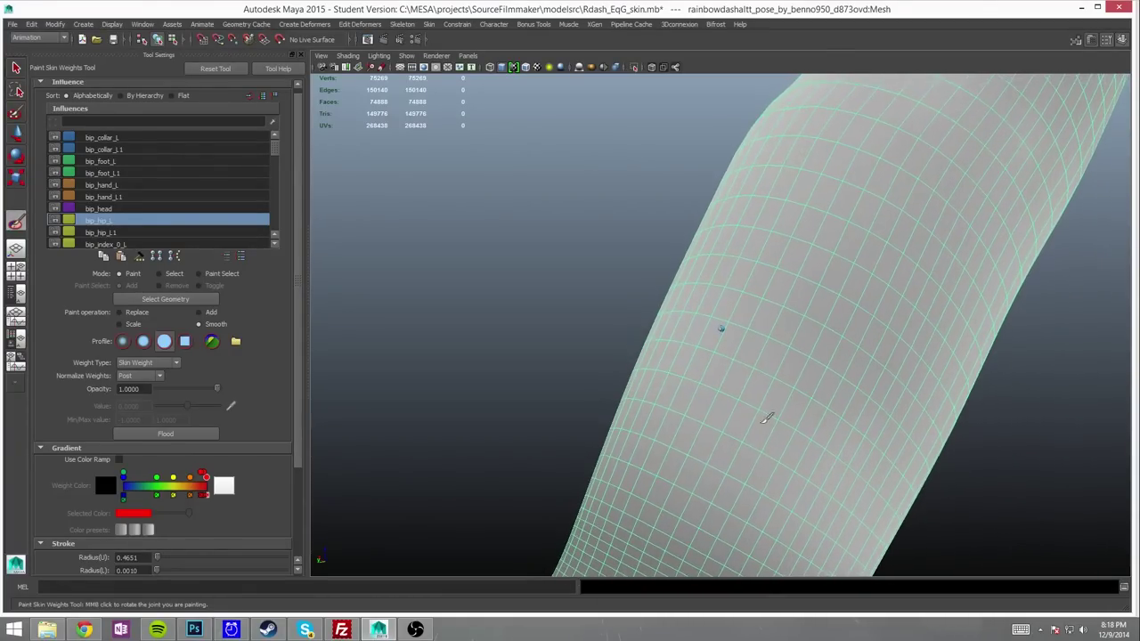
{"action": "left_click_drag", "start_coordinate": [846, 506], "coordinate": [835, 521], "text": "alt"}
{"action": "mouse_move", "coordinate": [616, 402]}
{"action": "left_mouse_down", "text": "alt"}
{"action": "mouse_move", "coordinate": [828, 542]}
{"action": "mouse_move", "coordinate": [671, 425]}
{"action": "left_mouse_up", "text": "alt"}
{"action": "mouse_move", "coordinate": [550, 219]}
{"action": "left_mouse_down", "text": "alt"}
{"action": "mouse_move", "coordinate": [552, 490]}
{"action": "mouse_move", "coordinate": [627, 402]}
{"action": "mouse_move", "coordinate": [646, 219]}
{"action": "mouse_move", "coordinate": [752, 345]}
{"action": "mouse_move", "coordinate": [542, 231]}
{"action": "mouse_move", "coordinate": [891, 323]}
{"action": "mouse_move", "coordinate": [770, 395]}
{"action": "left_mouse_up", "text": "alt"}
{"action": "left_click_drag", "start_coordinate": [620, 251], "coordinate": [560, 231], "text": "alt"}
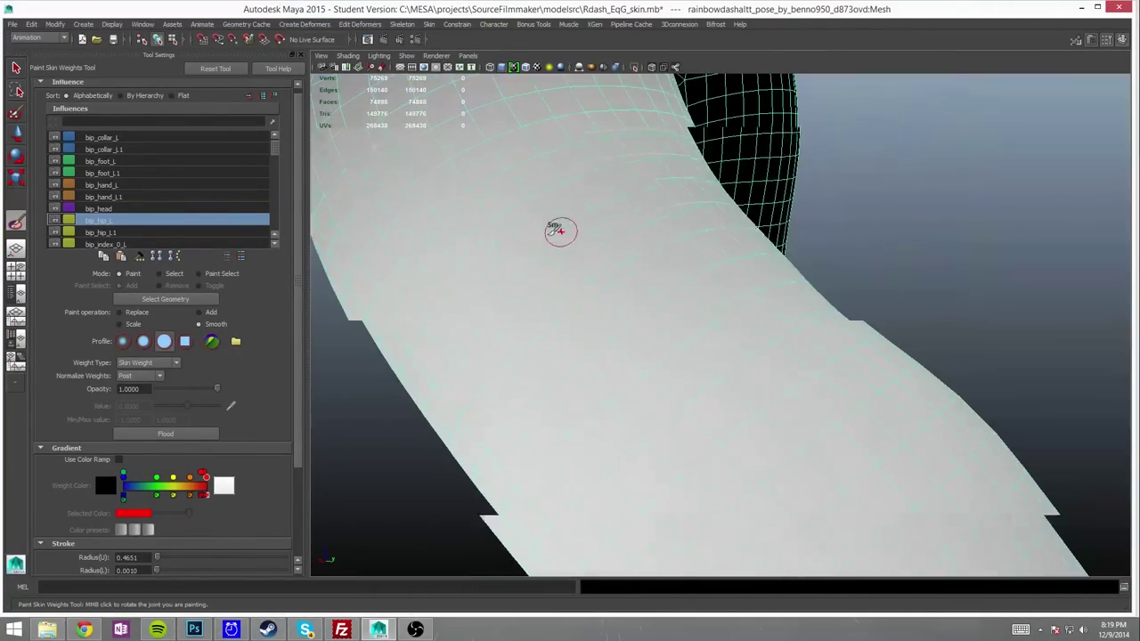
{"action": "mouse_move", "coordinate": [431, 236]}
{"action": "left_mouse_down", "text": "alt"}
{"action": "mouse_move", "coordinate": [651, 219]}
{"action": "mouse_move", "coordinate": [764, 71]}
{"action": "mouse_move", "coordinate": [822, 214]}
{"action": "left_mouse_up", "text": "alt"}
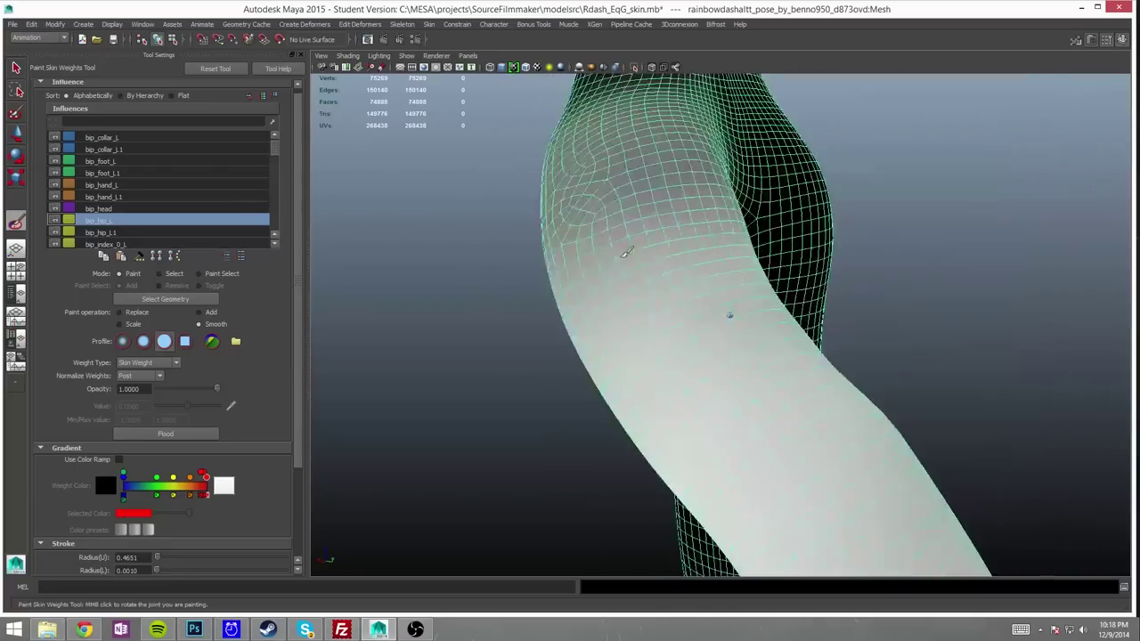
{"action": "mouse_move", "coordinate": [626, 253]}
{"action": "left_mouse_down", "text": "alt"}
{"action": "mouse_move", "coordinate": [542, 297]}
{"action": "mouse_move", "coordinate": [498, 267]}
{"action": "left_mouse_up", "text": "alt"}
Step: Scroll the Influences list and display bip_toe_L's weights on the leg
{"action": "scroll", "coordinate": [154, 201], "scroll_direction": "down", "scroll_amount": 2}
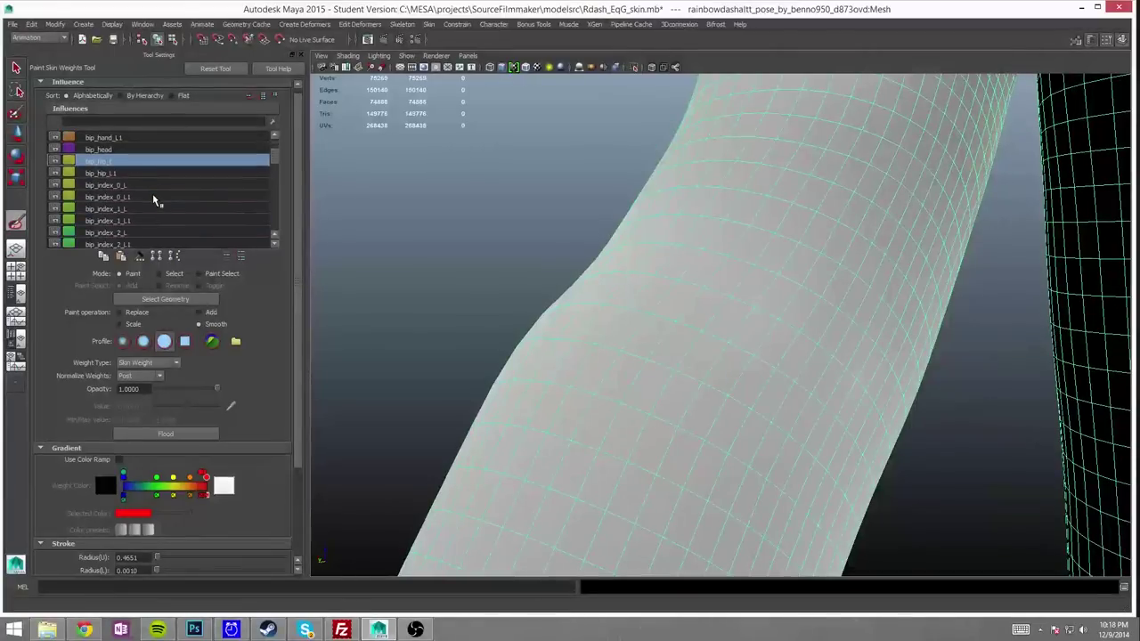
{"action": "scroll", "coordinate": [154, 203], "scroll_direction": "down", "scroll_amount": 5}
{"action": "left_click", "coordinate": [154, 208]}
{"action": "mouse_move", "coordinate": [725, 420]}
{"action": "left_mouse_down", "text": "alt"}
{"action": "mouse_move", "coordinate": [700, 324]}
{"action": "mouse_move", "coordinate": [732, 384]}
{"action": "mouse_move", "coordinate": [707, 183]}
{"action": "left_mouse_up", "text": "alt"}
Step: Switch to the Move tool, frame the selected vertex, then return to weight painting
{"action": "key", "text": "w"}
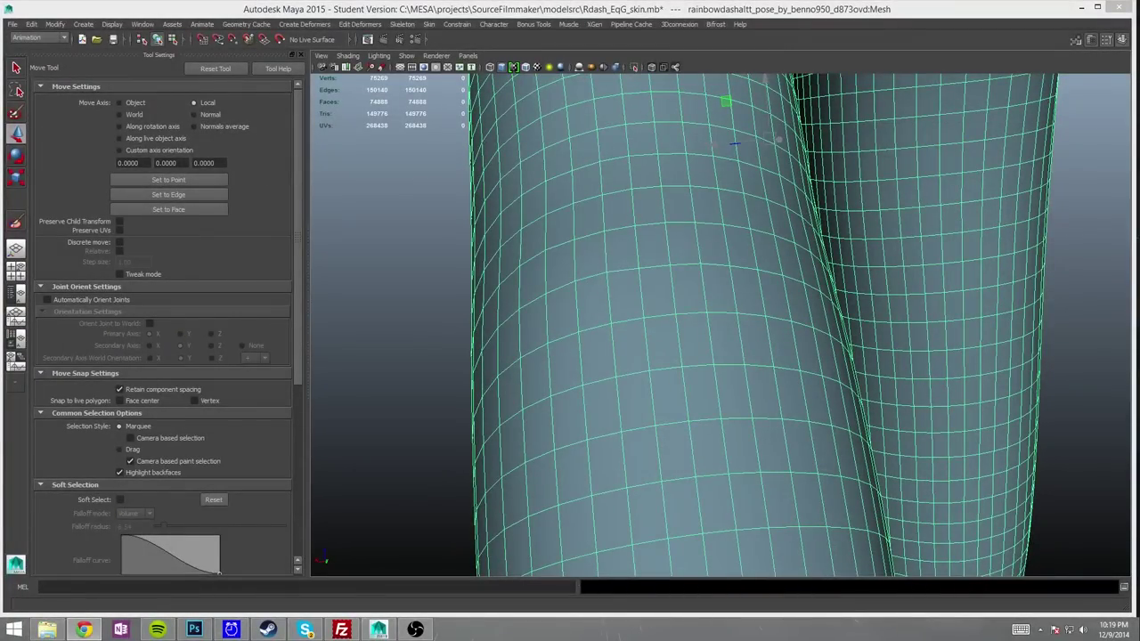
{"action": "key", "text": "f"}
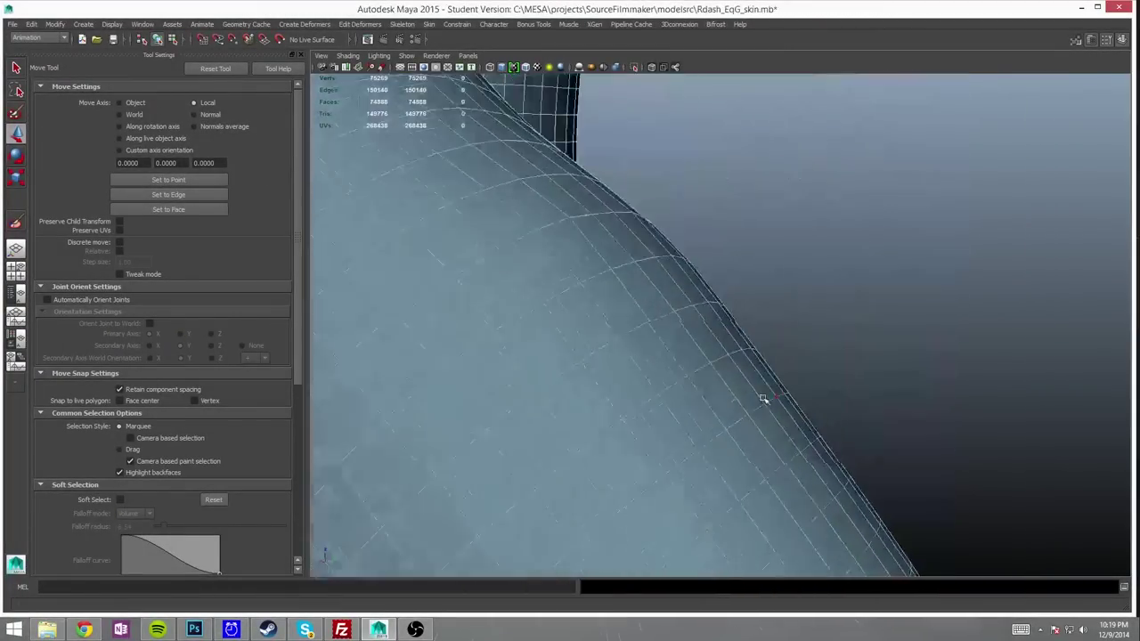
{"action": "left_click", "coordinate": [193, 99]}
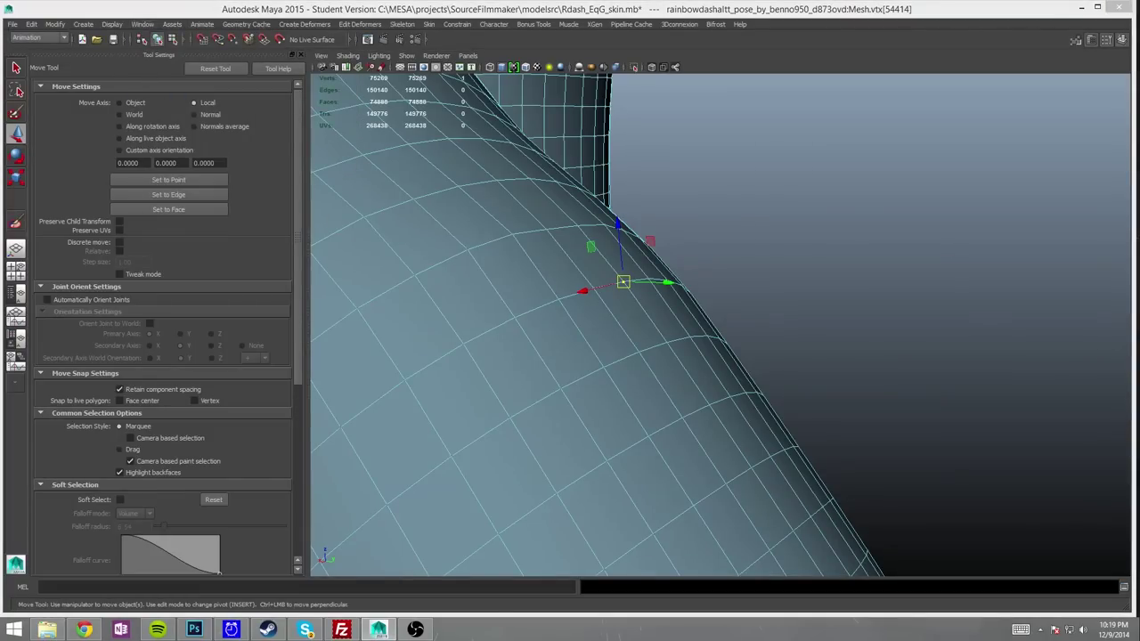
{"action": "right_click_drag", "start_coordinate": [533, 280], "coordinate": [570, 374]}
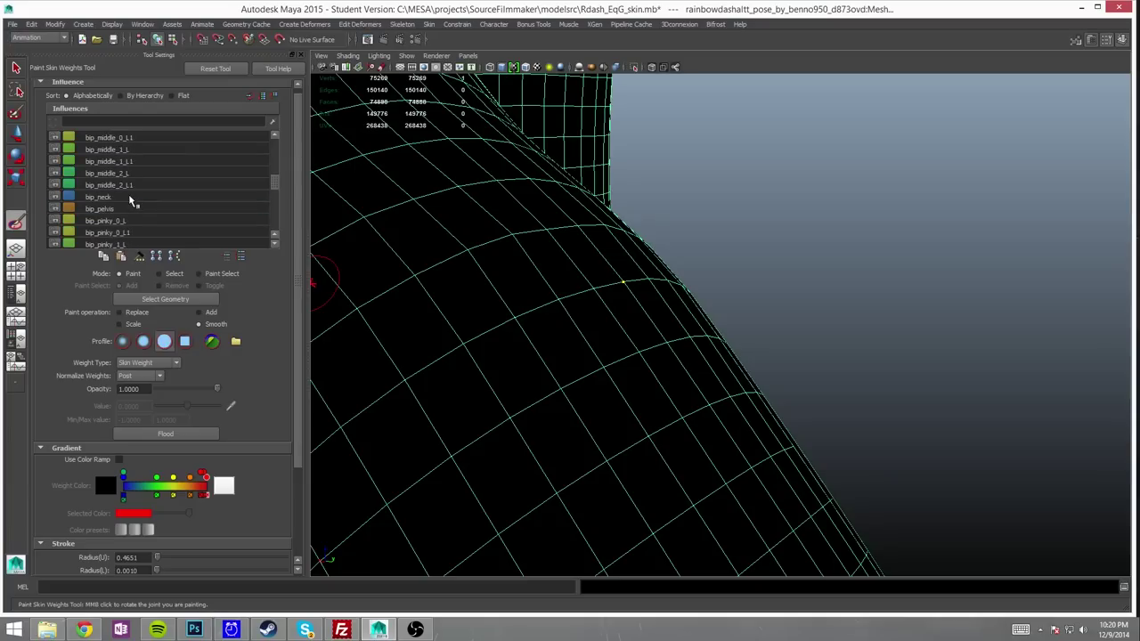
Step: Pick painted influences from the mesh's right-click menu, moving from bip_knee_L and bip_hip_L to bip_pelvis
{"action": "right_click", "coordinate": [674, 283]}
{"action": "middle_click_drag", "start_coordinate": [669, 365], "coordinate": [682, 258], "text": "alt"}
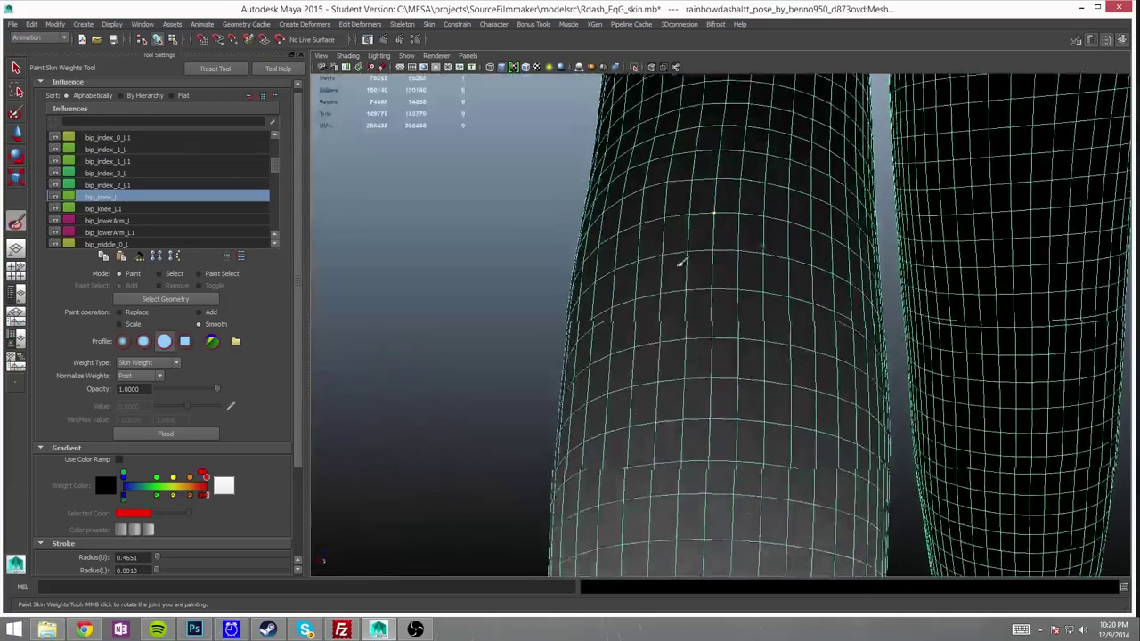
{"action": "right_click", "coordinate": [682, 258]}
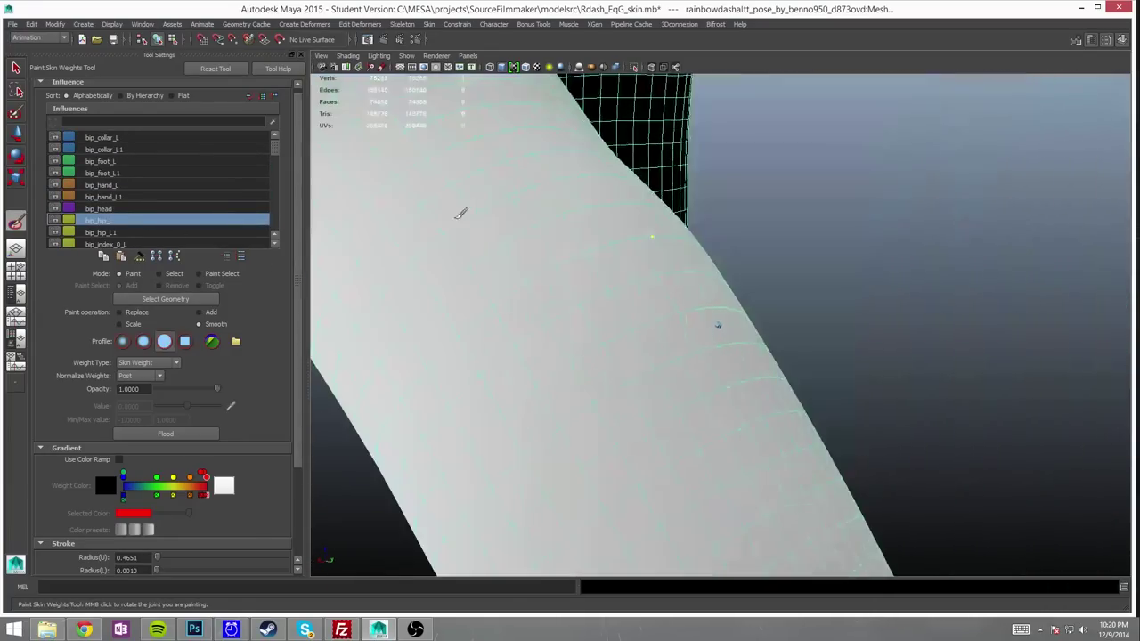
{"action": "left_click_drag", "start_coordinate": [869, 257], "coordinate": [570, 223], "text": "alt"}
{"action": "right_click", "coordinate": [557, 218]}
{"action": "left_click_drag", "start_coordinate": [545, 182], "coordinate": [573, 288], "text": "alt"}
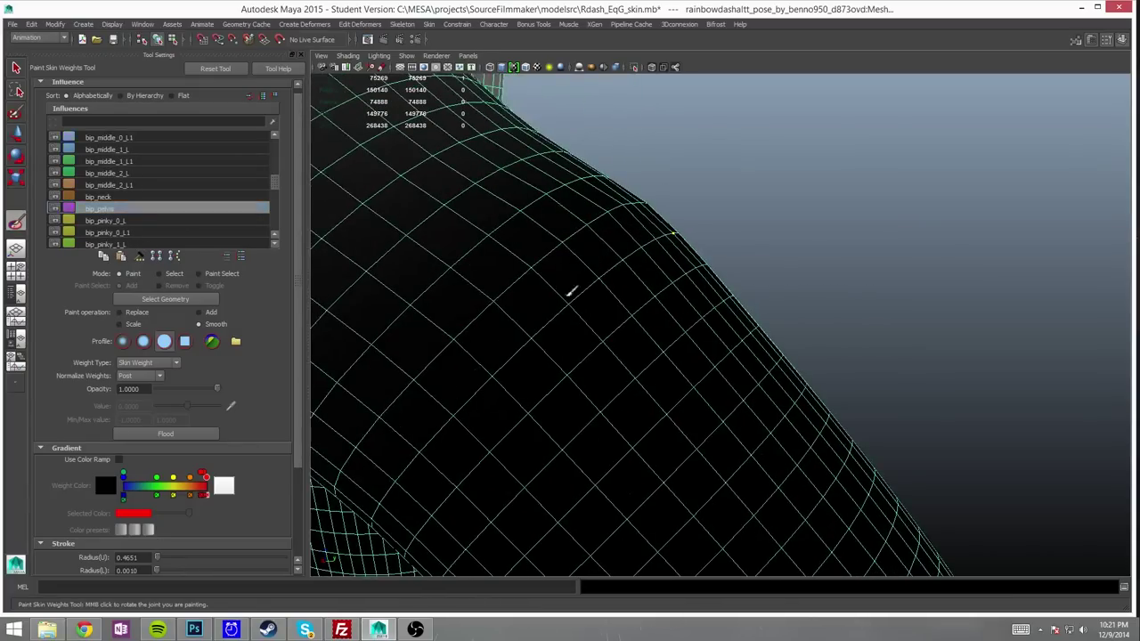
{"action": "mouse_move", "coordinate": [552, 433]}
{"action": "left_mouse_down", "text": "alt"}
{"action": "mouse_move", "coordinate": [611, 466]}
{"action": "mouse_move", "coordinate": [654, 279]}
{"action": "mouse_move", "coordinate": [972, 122]}
{"action": "mouse_move", "coordinate": [861, 169]}
{"action": "mouse_move", "coordinate": [796, 262]}
{"action": "mouse_move", "coordinate": [797, 499]}
{"action": "mouse_move", "coordinate": [903, 288]}
{"action": "mouse_move", "coordinate": [746, 275]}
{"action": "mouse_move", "coordinate": [796, 234]}
{"action": "mouse_move", "coordinate": [752, 253]}
{"action": "mouse_move", "coordinate": [819, 224]}
{"action": "mouse_move", "coordinate": [819, 324]}
{"action": "mouse_move", "coordinate": [939, 339]}
{"action": "mouse_move", "coordinate": [751, 224]}
{"action": "mouse_move", "coordinate": [479, 216]}
{"action": "mouse_move", "coordinate": [610, 415]}
{"action": "mouse_move", "coordinate": [598, 505]}
{"action": "mouse_move", "coordinate": [330, 386]}
{"action": "left_mouse_up", "text": "alt"}
Step: Hide the Tool Settings and smooth the thigh's white-to-black weight transition
{"action": "key", "text": "ctrl+space"}
{"action": "left_click_drag", "start_coordinate": [280, 338], "coordinate": [673, 286], "text": "alt"}
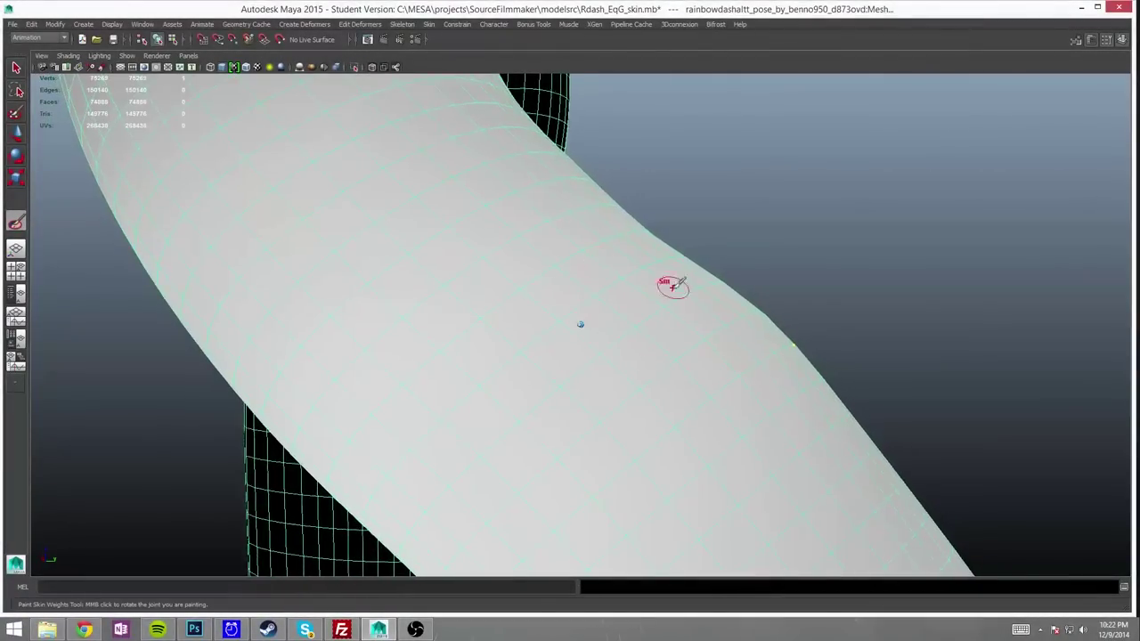
{"action": "mouse_move", "coordinate": [591, 460]}
{"action": "left_mouse_down", "text": "alt"}
{"action": "mouse_move", "coordinate": [888, 342]}
{"action": "mouse_move", "coordinate": [739, 312]}
{"action": "left_mouse_up", "text": "alt"}
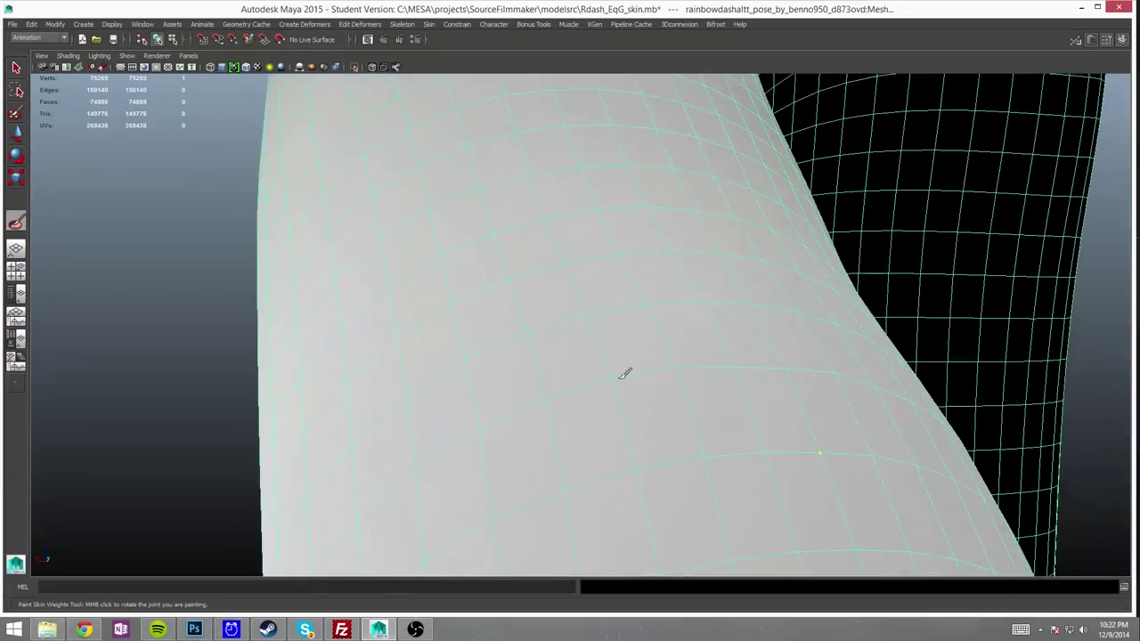
{"action": "left_click_drag", "start_coordinate": [565, 403], "coordinate": [210, 207], "text": "alt"}
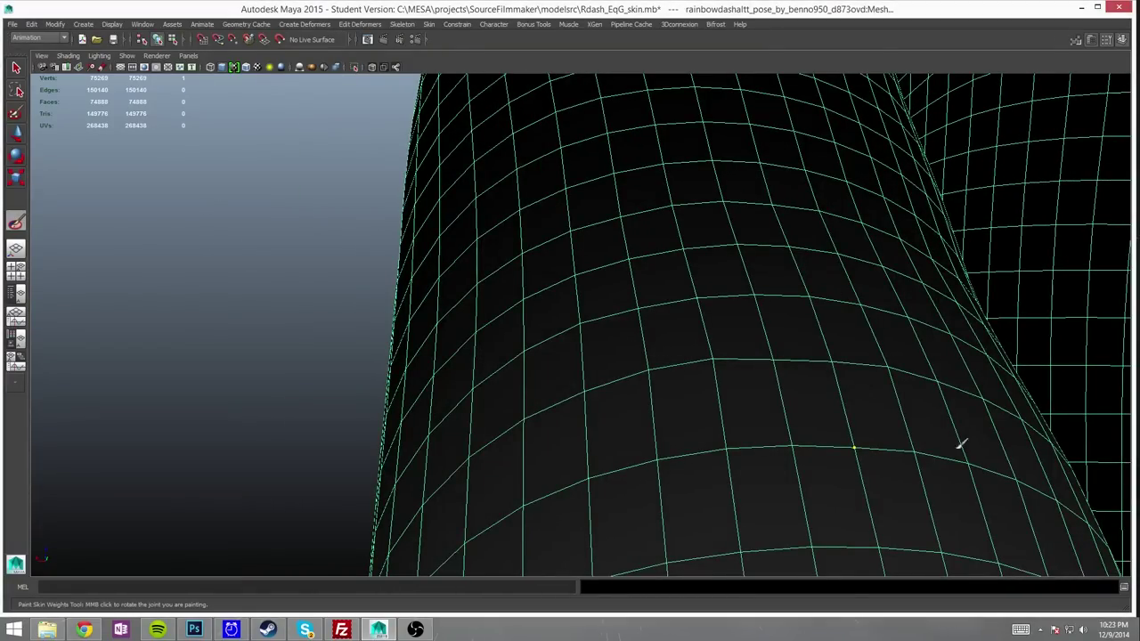
{"action": "left_click_drag", "start_coordinate": [962, 444], "coordinate": [784, 335], "text": "alt"}
{"action": "mouse_move", "coordinate": [908, 308]}
{"action": "left_mouse_down", "text": "alt"}
{"action": "mouse_move", "coordinate": [890, 331]}
{"action": "mouse_move", "coordinate": [870, 247]}
{"action": "mouse_move", "coordinate": [908, 466]}
{"action": "mouse_move", "coordinate": [533, 378]}
{"action": "mouse_move", "coordinate": [519, 472]}
{"action": "mouse_move", "coordinate": [489, 404]}
{"action": "mouse_move", "coordinate": [834, 392]}
{"action": "mouse_move", "coordinate": [893, 180]}
{"action": "mouse_move", "coordinate": [873, 226]}
{"action": "left_mouse_up", "text": "alt"}
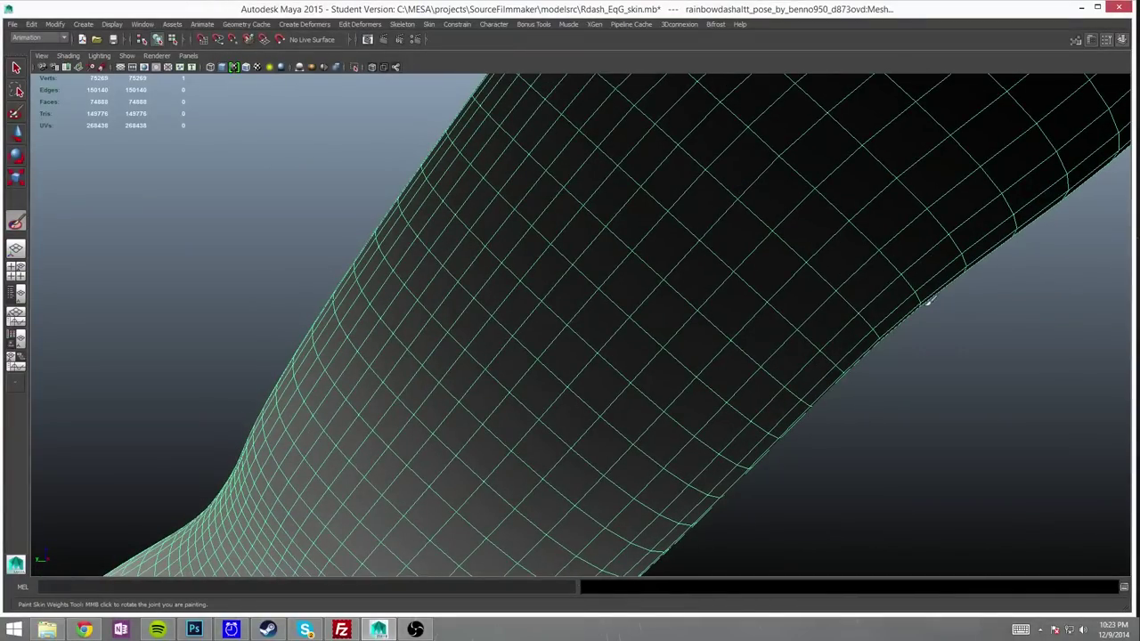
{"action": "mouse_move", "coordinate": [926, 303]}
{"action": "left_mouse_down", "text": "alt"}
{"action": "mouse_move", "coordinate": [662, 184]}
{"action": "mouse_move", "coordinate": [787, 185]}
{"action": "left_mouse_up", "text": "alt"}
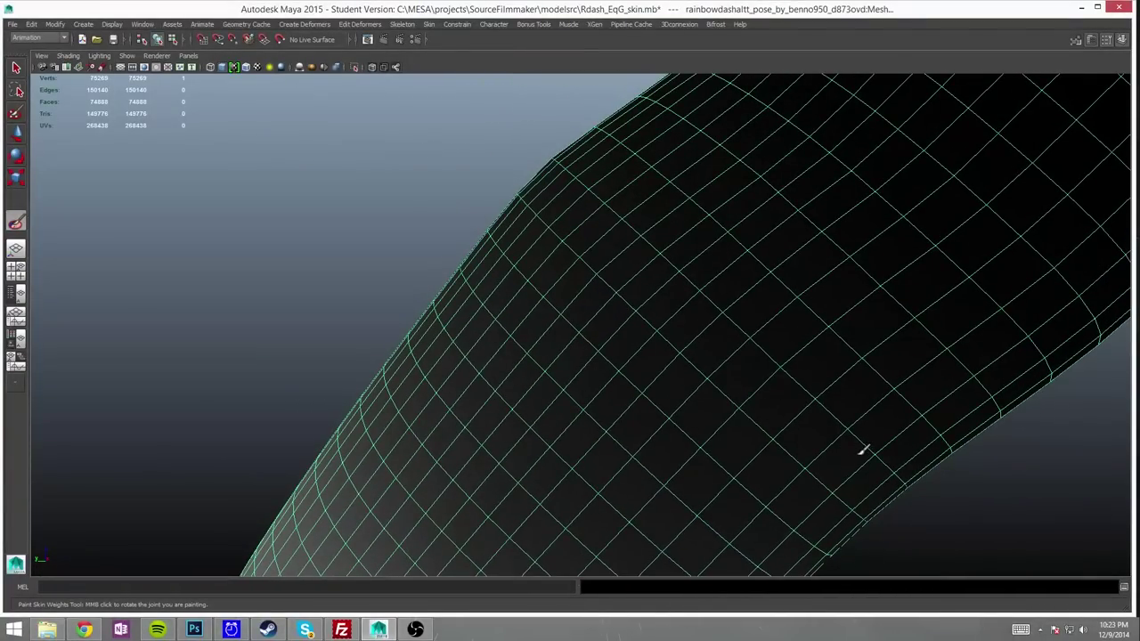
{"action": "left_click_drag", "start_coordinate": [863, 450], "coordinate": [809, 303], "text": "alt"}
{"action": "mouse_move", "coordinate": [512, 347]}
{"action": "left_mouse_down", "text": "alt"}
{"action": "mouse_move", "coordinate": [580, 326]}
{"action": "mouse_move", "coordinate": [686, 395]}
{"action": "mouse_move", "coordinate": [565, 539]}
{"action": "mouse_move", "coordinate": [502, 420]}
{"action": "mouse_move", "coordinate": [437, 473]}
{"action": "mouse_move", "coordinate": [546, 363]}
{"action": "left_mouse_up", "text": "alt"}
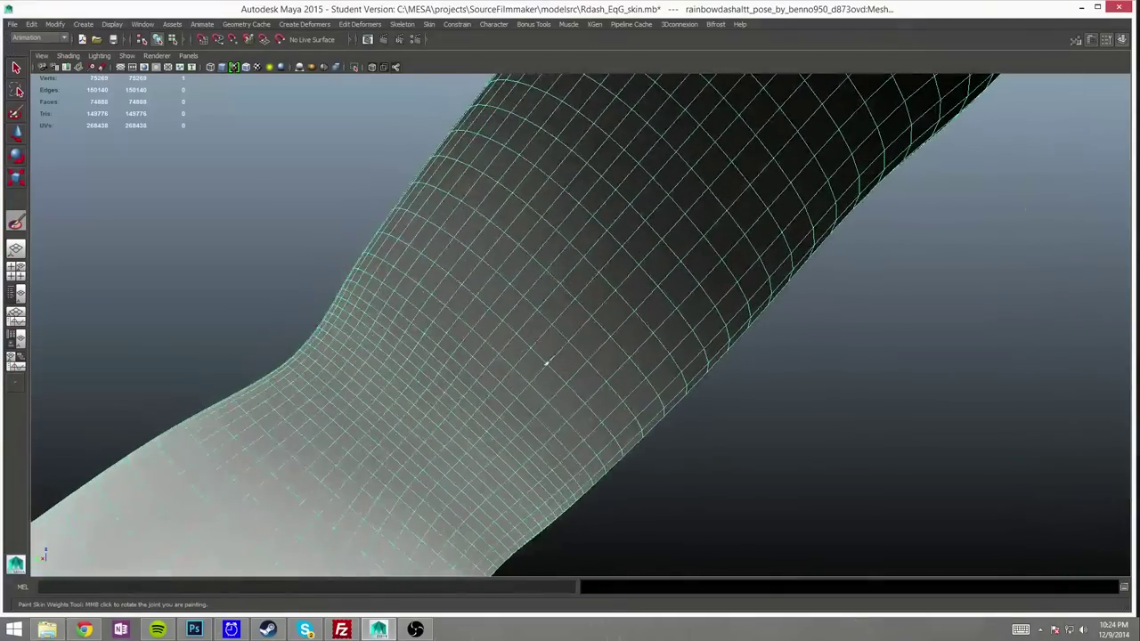
{"action": "mouse_move", "coordinate": [624, 440]}
{"action": "left_mouse_down", "text": "alt"}
{"action": "mouse_move", "coordinate": [580, 321]}
{"action": "mouse_move", "coordinate": [389, 347]}
{"action": "mouse_move", "coordinate": [654, 300]}
{"action": "mouse_move", "coordinate": [654, 333]}
{"action": "mouse_move", "coordinate": [808, 385]}
{"action": "mouse_move", "coordinate": [617, 324]}
{"action": "mouse_move", "coordinate": [672, 213]}
{"action": "left_mouse_up", "text": "alt"}
Step: Inspect the shaded hips with the Select tool, then return to Paint Skin Weights
{"action": "key", "text": "q"}
{"action": "scroll", "coordinate": [809, 385], "scroll_direction": "down", "scroll_amount": 5}
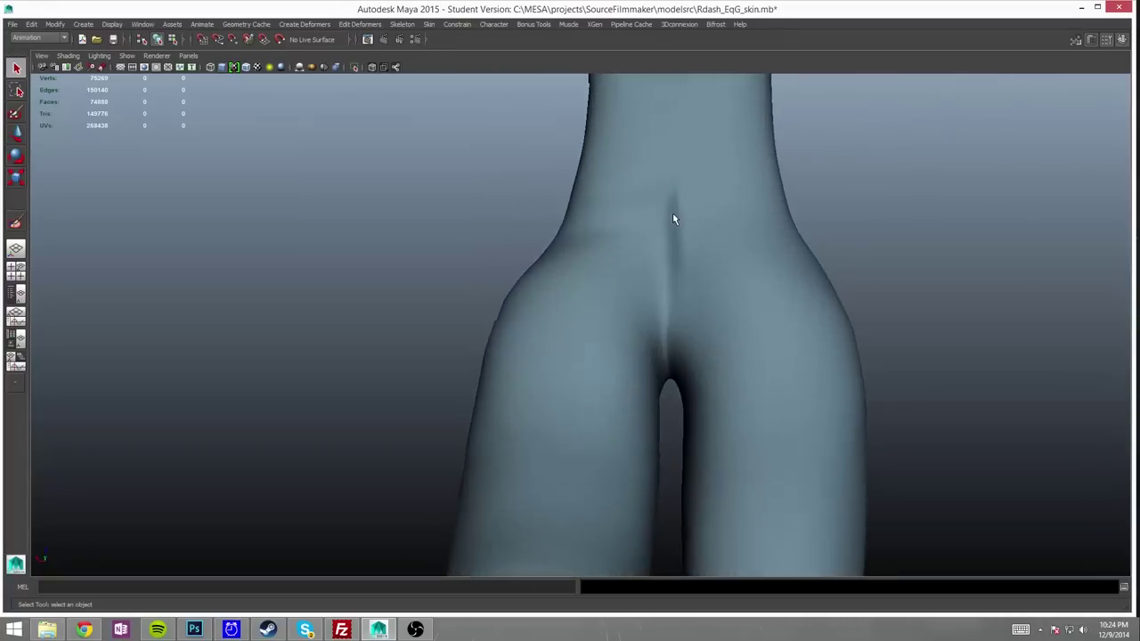
{"action": "scroll", "coordinate": [652, 276], "scroll_direction": "up", "scroll_amount": 5}
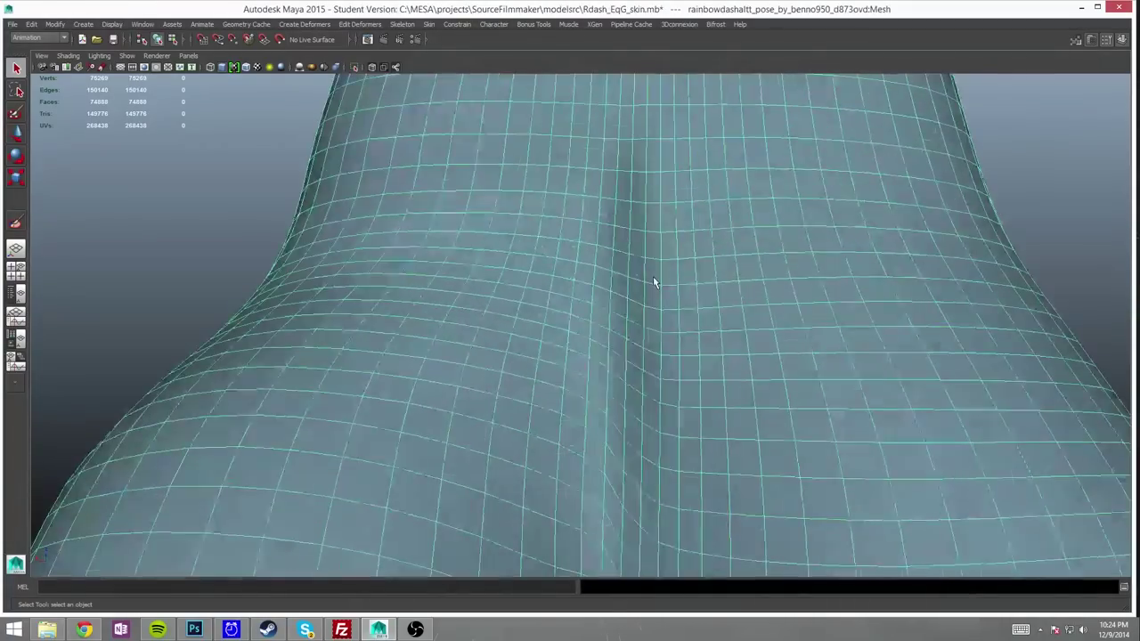
{"action": "scroll", "coordinate": [652, 282], "scroll_direction": "down", "scroll_amount": 5}
{"action": "key", "text": "y"}
{"action": "scroll", "coordinate": [318, 257], "scroll_direction": "up", "scroll_amount": 4}
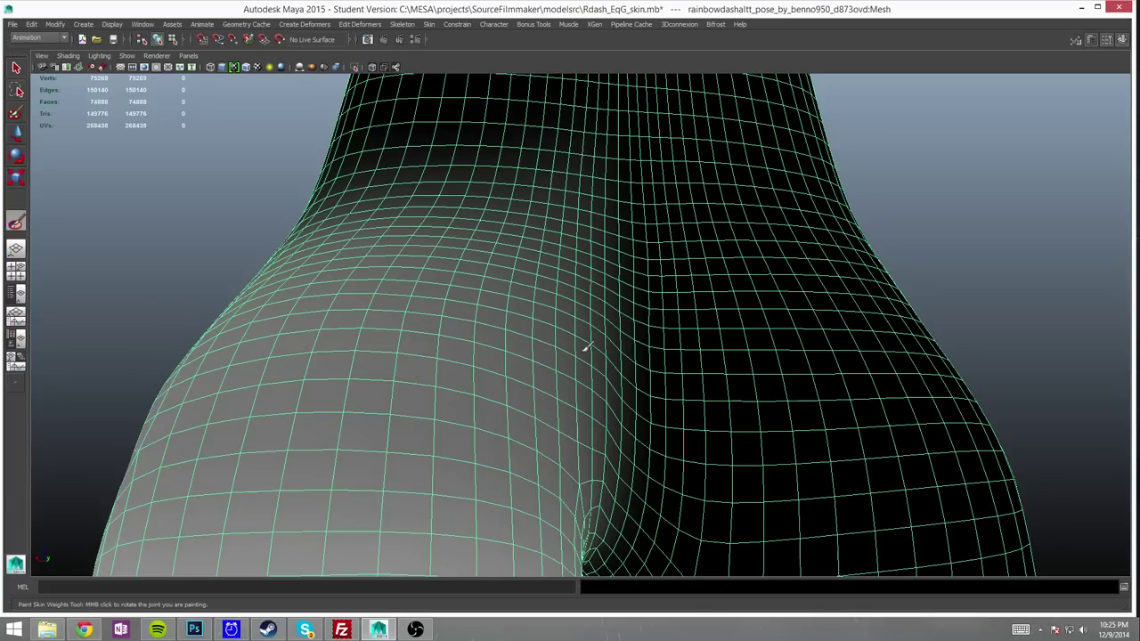
Step: Smooth both sides of the crotch crease and the inner thigh
{"action": "left_click_drag", "start_coordinate": [592, 217], "coordinate": [583, 273], "text": "alt"}
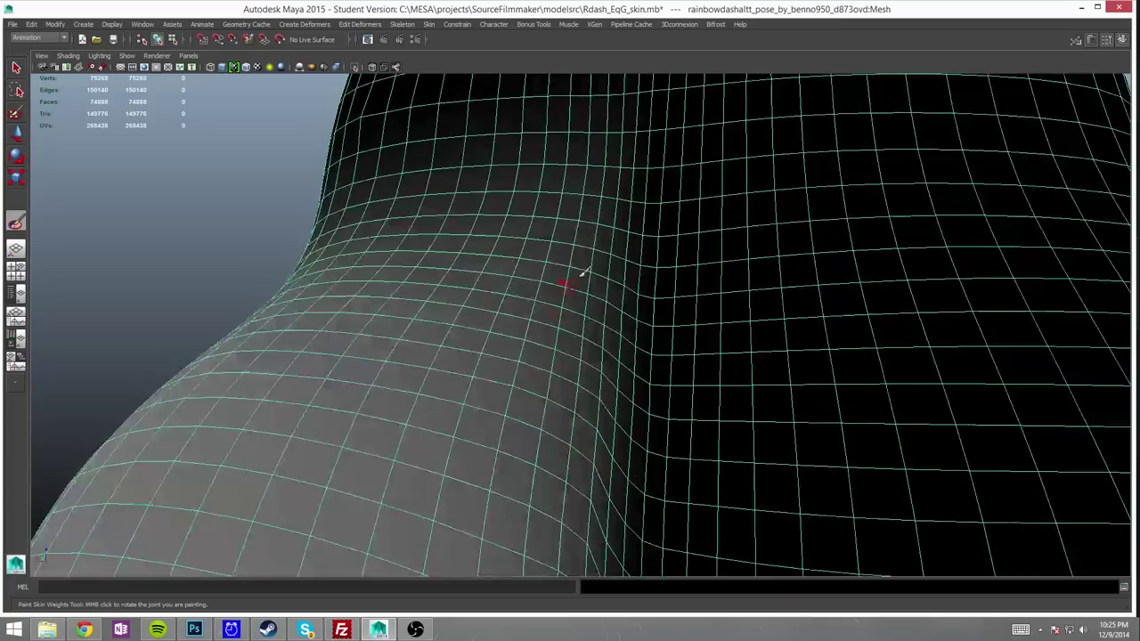
{"action": "left_click_drag", "start_coordinate": [517, 107], "coordinate": [377, 233], "text": "alt"}
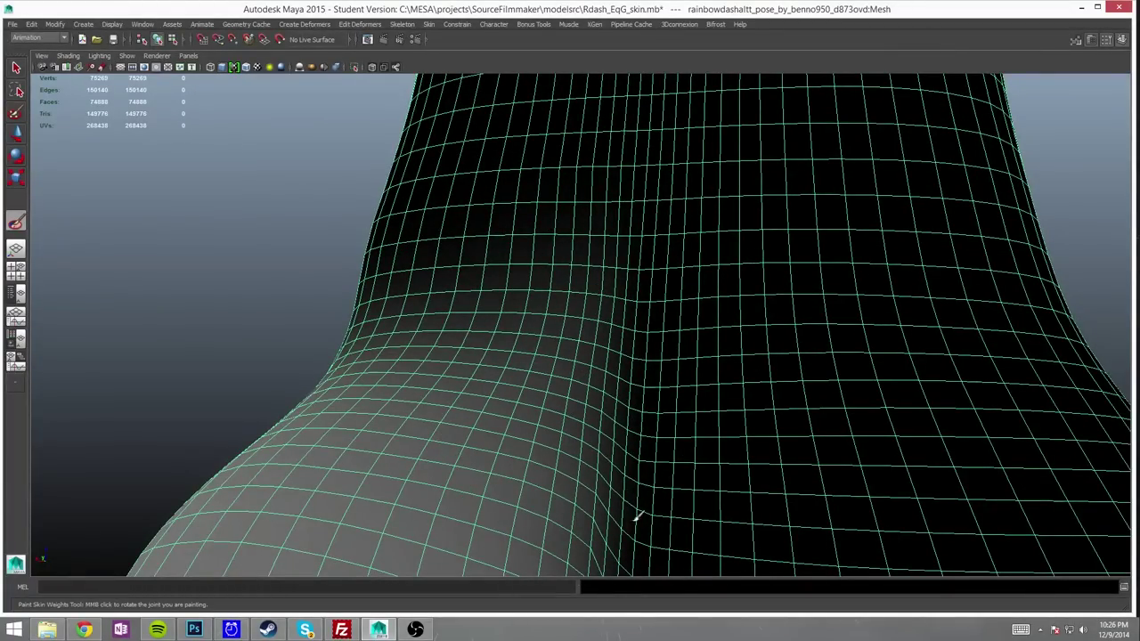
{"action": "mouse_move", "coordinate": [637, 515]}
{"action": "left_mouse_down", "text": "alt"}
{"action": "mouse_move", "coordinate": [540, 504]}
{"action": "mouse_move", "coordinate": [597, 218]}
{"action": "left_mouse_up", "text": "alt"}
{"action": "mouse_move", "coordinate": [594, 564]}
{"action": "left_mouse_down", "text": "alt"}
{"action": "mouse_move", "coordinate": [682, 232]}
{"action": "mouse_move", "coordinate": [540, 189]}
{"action": "left_mouse_up", "text": "alt"}
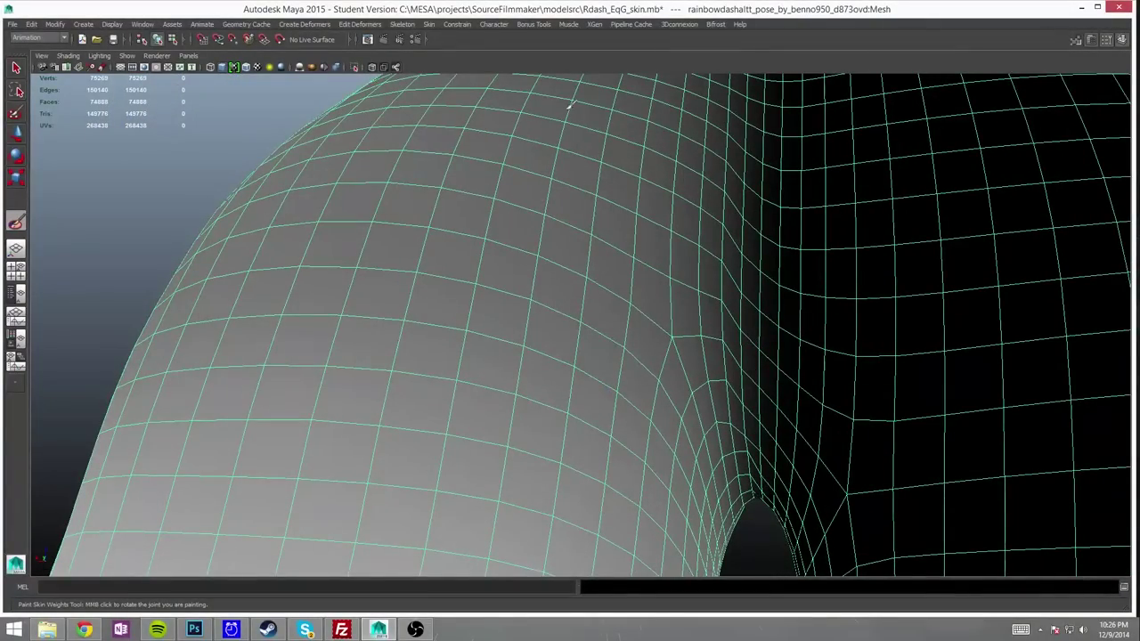
{"action": "mouse_move", "coordinate": [570, 105]}
{"action": "left_mouse_down", "text": "alt"}
{"action": "mouse_move", "coordinate": [560, 211]}
{"action": "mouse_move", "coordinate": [165, 224]}
{"action": "mouse_move", "coordinate": [554, 175]}
{"action": "mouse_move", "coordinate": [810, 285]}
{"action": "mouse_move", "coordinate": [789, 255]}
{"action": "mouse_move", "coordinate": [669, 209]}
{"action": "mouse_move", "coordinate": [638, 472]}
{"action": "left_mouse_up", "text": "alt"}
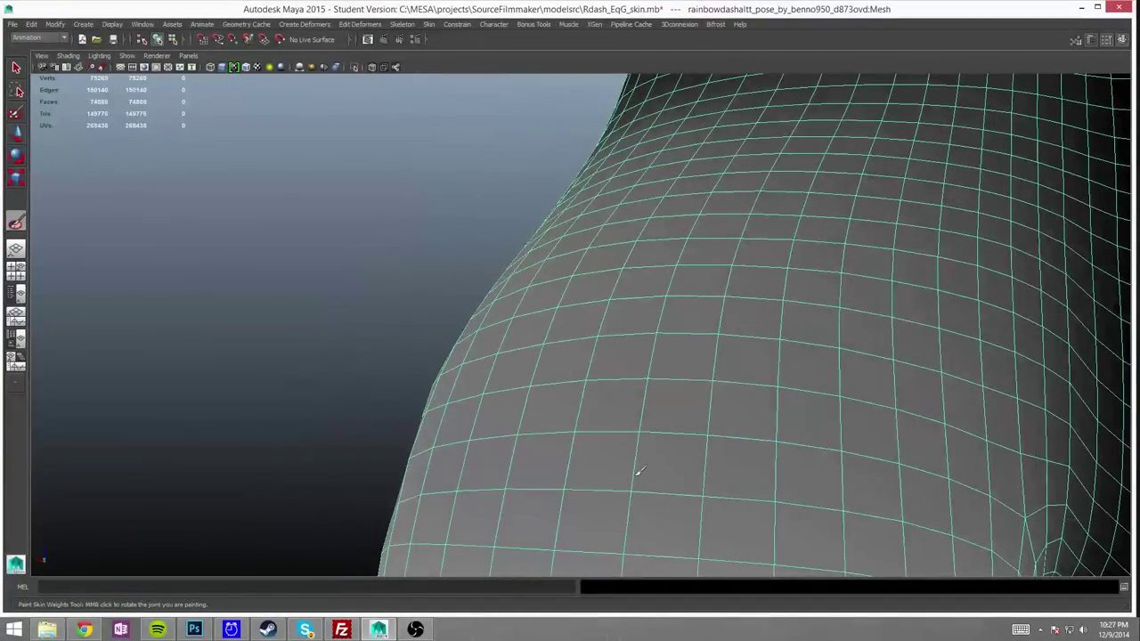
Step: Smooth the outer hip surface, working back to centre on the dark crotch crease
{"action": "left_click_drag", "start_coordinate": [922, 87], "coordinate": [713, 515], "text": "alt"}
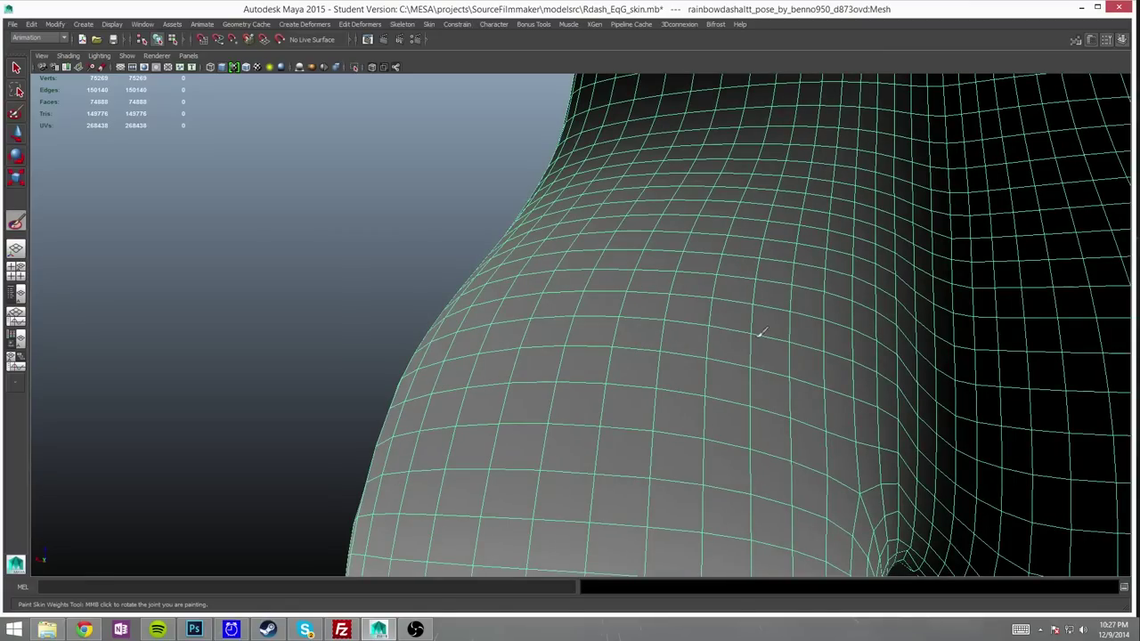
{"action": "left_click_drag", "start_coordinate": [827, 538], "coordinate": [613, 398], "text": "alt"}
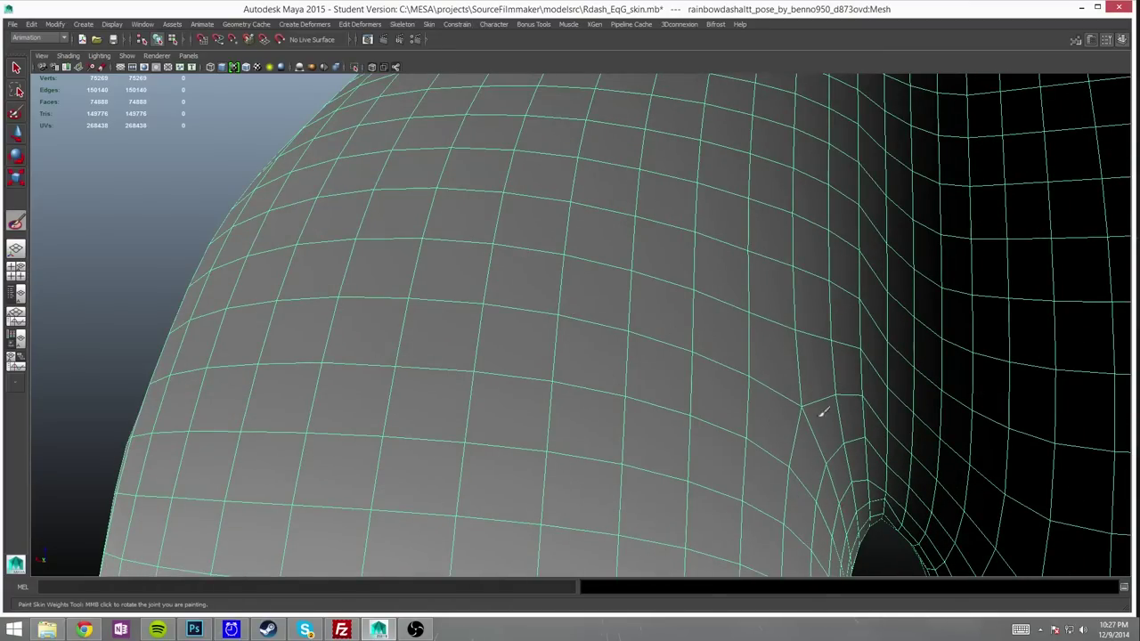
{"action": "left_click_drag", "start_coordinate": [742, 247], "coordinate": [705, 270], "text": "alt"}
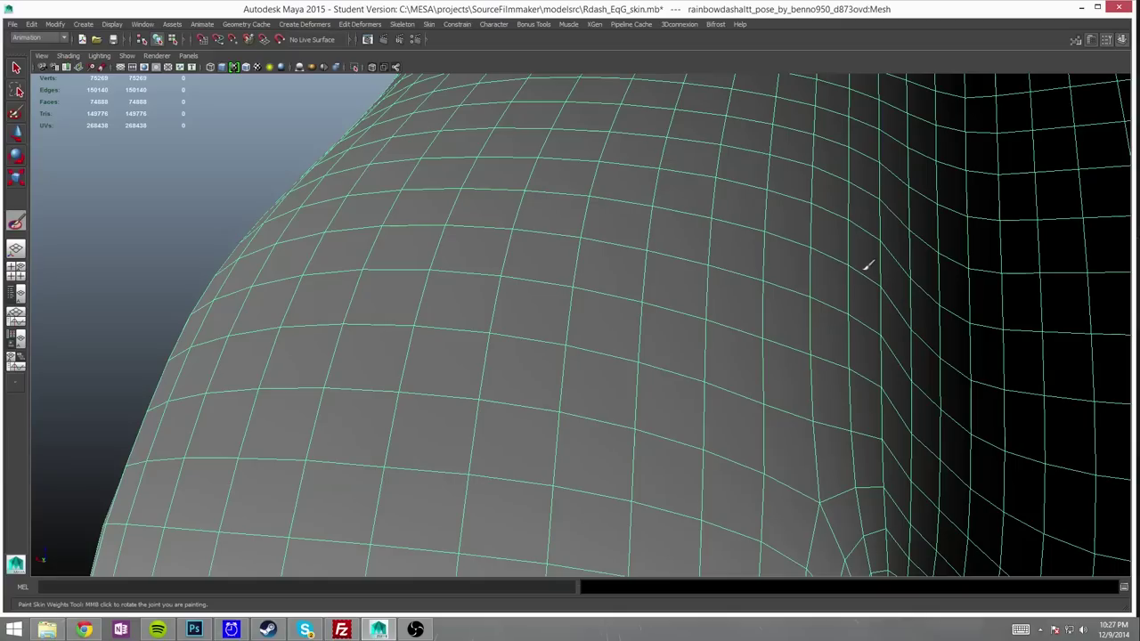
{"action": "left_click_drag", "start_coordinate": [514, 163], "coordinate": [606, 163], "text": "alt"}
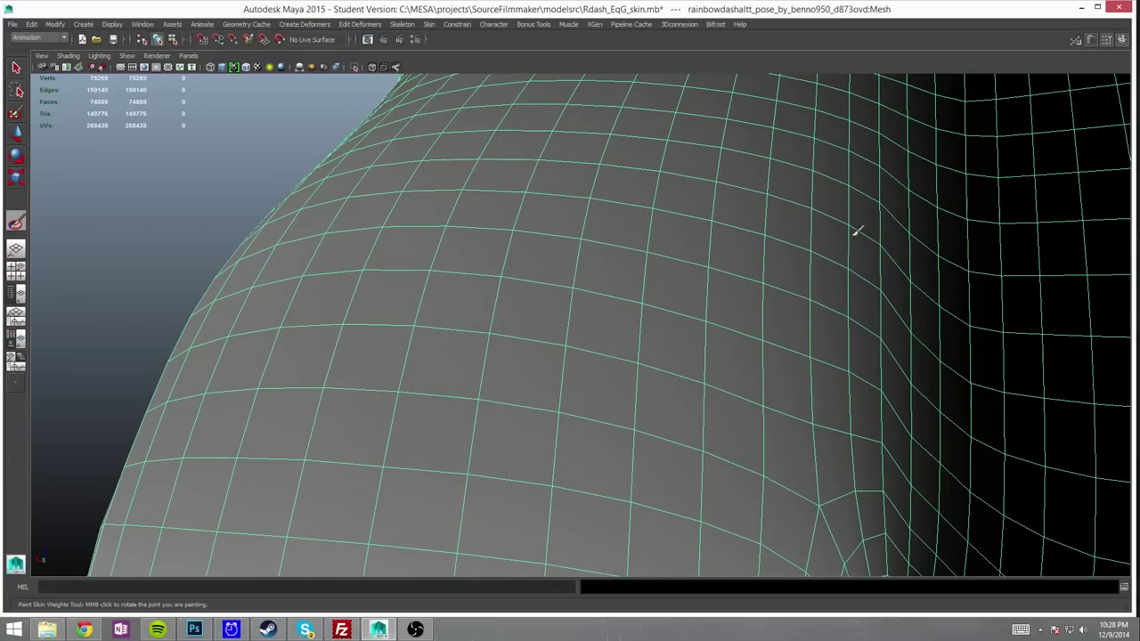
{"action": "left_click_drag", "start_coordinate": [856, 231], "coordinate": [713, 219], "text": "alt"}
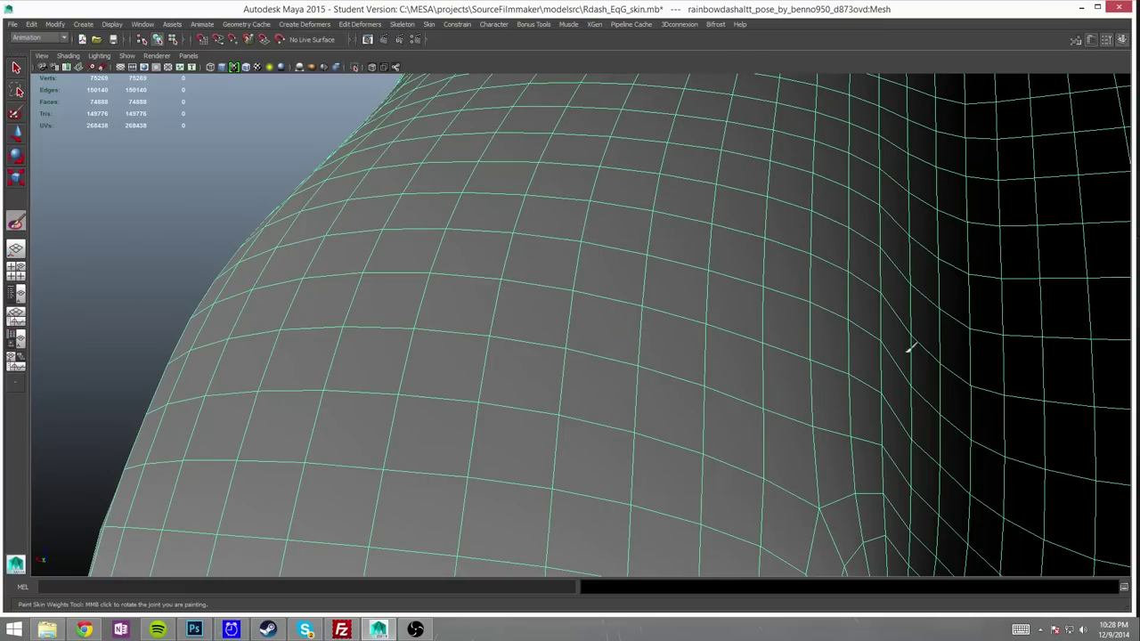
{"action": "left_click_drag", "start_coordinate": [777, 336], "coordinate": [691, 336], "text": "alt"}
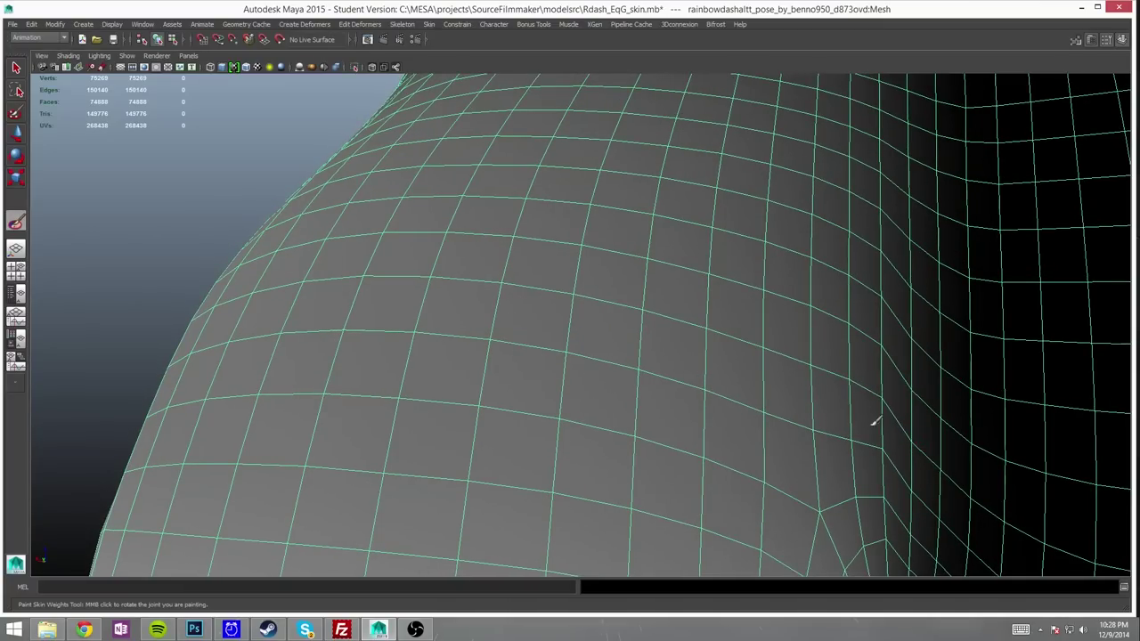
{"action": "mouse_move", "coordinate": [875, 422]}
{"action": "left_mouse_down", "text": "alt"}
{"action": "mouse_move", "coordinate": [690, 382]}
{"action": "mouse_move", "coordinate": [434, 419]}
{"action": "left_mouse_up", "text": "alt"}
{"action": "mouse_move", "coordinate": [813, 448]}
{"action": "left_mouse_down", "text": "alt"}
{"action": "mouse_move", "coordinate": [855, 392]}
{"action": "mouse_move", "coordinate": [728, 509]}
{"action": "left_mouse_up", "text": "alt"}
{"action": "left_click_drag", "start_coordinate": [746, 450], "coordinate": [676, 403], "text": "alt"}
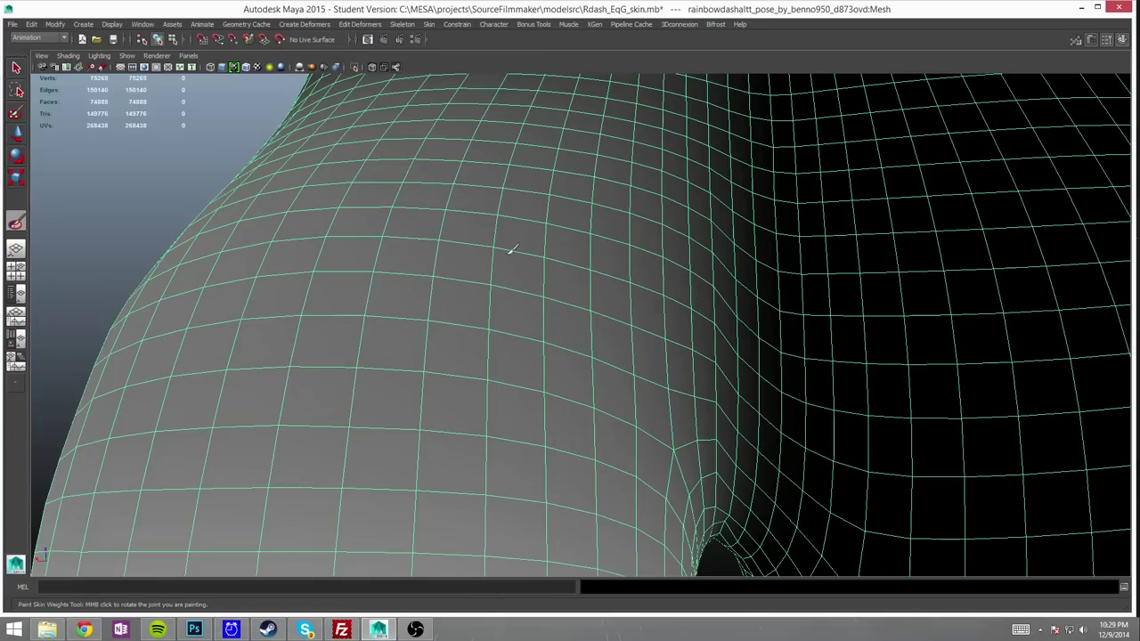
Step: Smooth the hip's weight gradient up across the waist
{"action": "mouse_move", "coordinate": [257, 217]}
{"action": "left_mouse_down", "text": "alt"}
{"action": "mouse_move", "coordinate": [745, 308]}
{"action": "mouse_move", "coordinate": [502, 196]}
{"action": "mouse_move", "coordinate": [624, 222]}
{"action": "mouse_move", "coordinate": [423, 187]}
{"action": "mouse_move", "coordinate": [148, 227]}
{"action": "left_mouse_up", "text": "alt"}
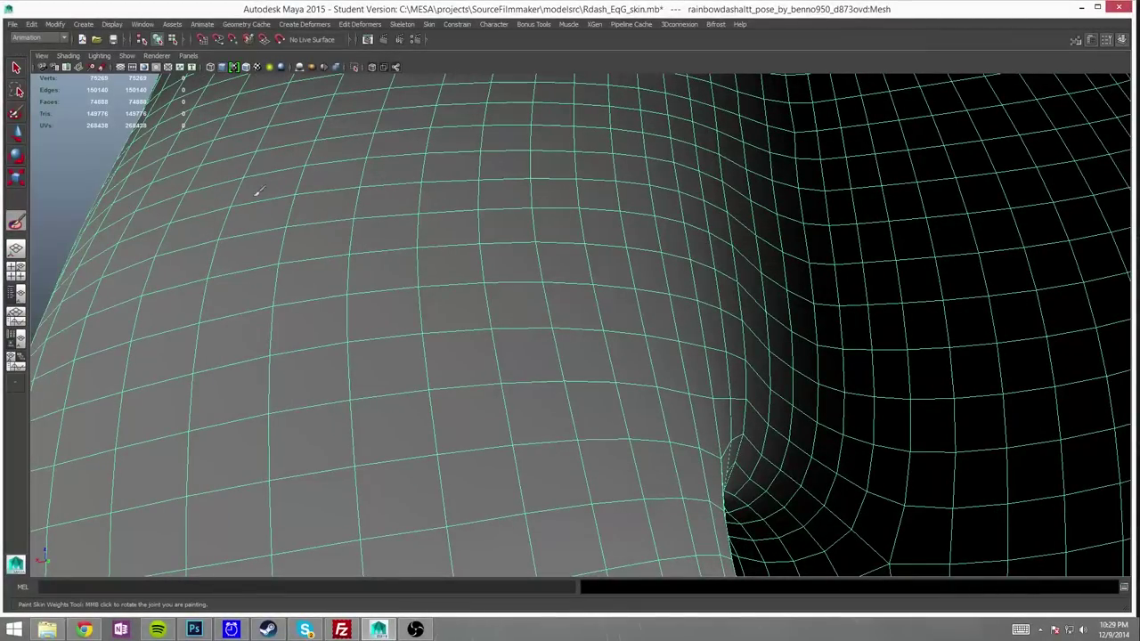
{"action": "mouse_move", "coordinate": [258, 191]}
{"action": "left_mouse_down", "text": "alt"}
{"action": "mouse_move", "coordinate": [586, 158]}
{"action": "mouse_move", "coordinate": [146, 199]}
{"action": "left_mouse_up", "text": "alt"}
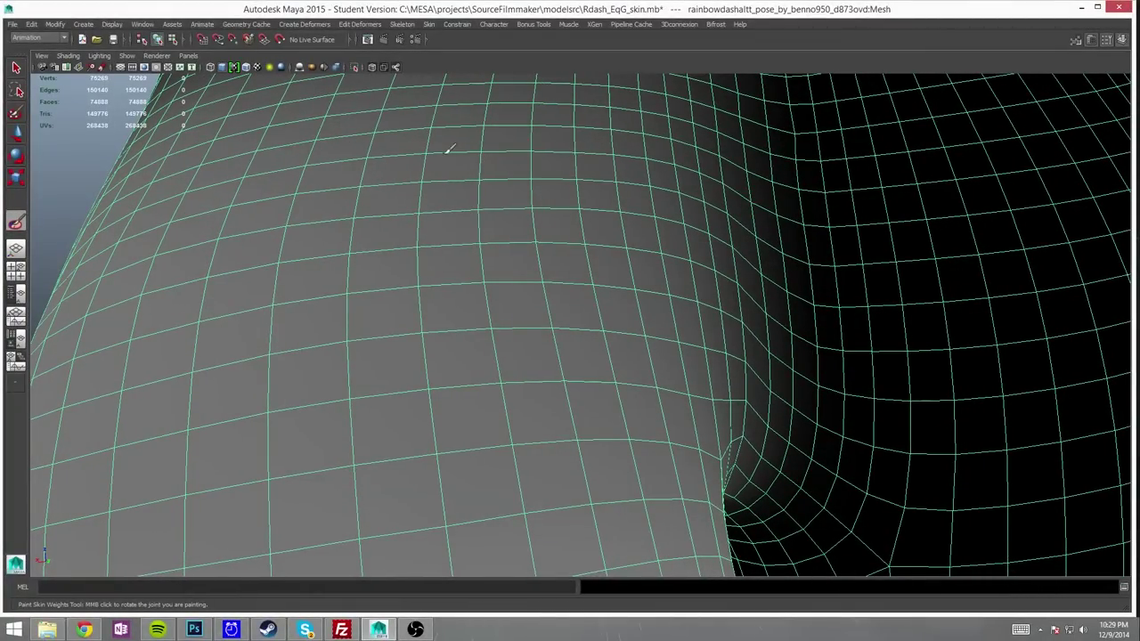
{"action": "mouse_move", "coordinate": [450, 150]}
{"action": "left_mouse_down", "text": "alt"}
{"action": "mouse_move", "coordinate": [145, 193]}
{"action": "mouse_move", "coordinate": [733, 187]}
{"action": "mouse_move", "coordinate": [258, 259]}
{"action": "left_mouse_up", "text": "alt"}
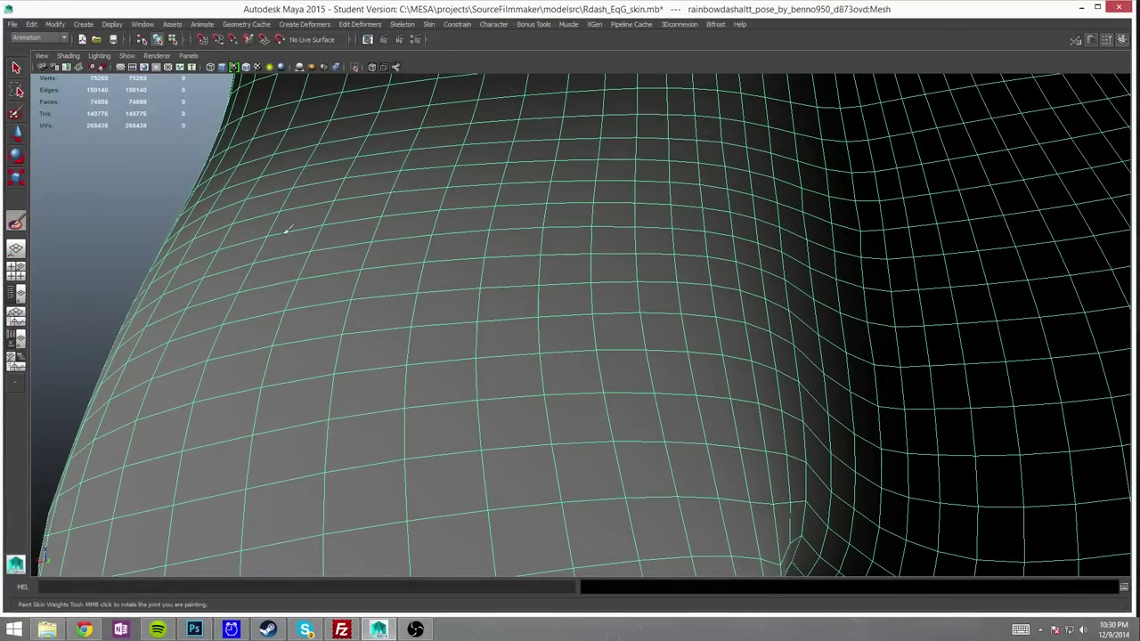
{"action": "mouse_move", "coordinate": [496, 191]}
{"action": "left_mouse_down", "text": "alt"}
{"action": "mouse_move", "coordinate": [669, 196]}
{"action": "mouse_move", "coordinate": [325, 294]}
{"action": "mouse_move", "coordinate": [306, 273]}
{"action": "mouse_move", "coordinate": [810, 170]}
{"action": "mouse_move", "coordinate": [413, 285]}
{"action": "mouse_move", "coordinate": [317, 264]}
{"action": "mouse_move", "coordinate": [811, 232]}
{"action": "left_mouse_up", "text": "alt"}
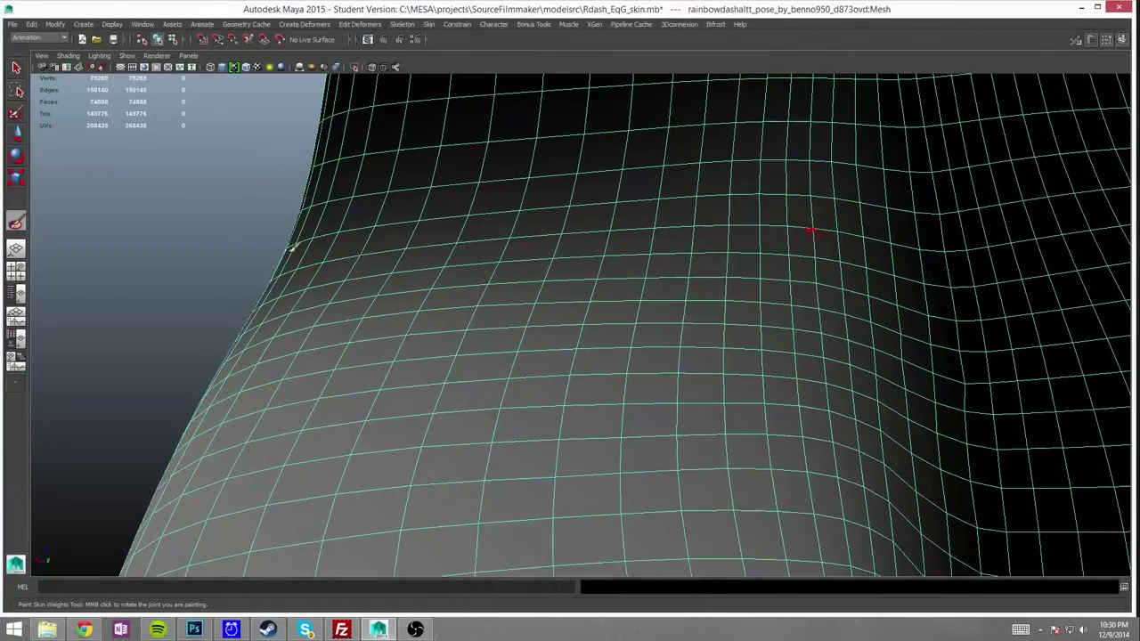
{"action": "left_click_drag", "start_coordinate": [863, 311], "coordinate": [780, 324], "text": "alt"}
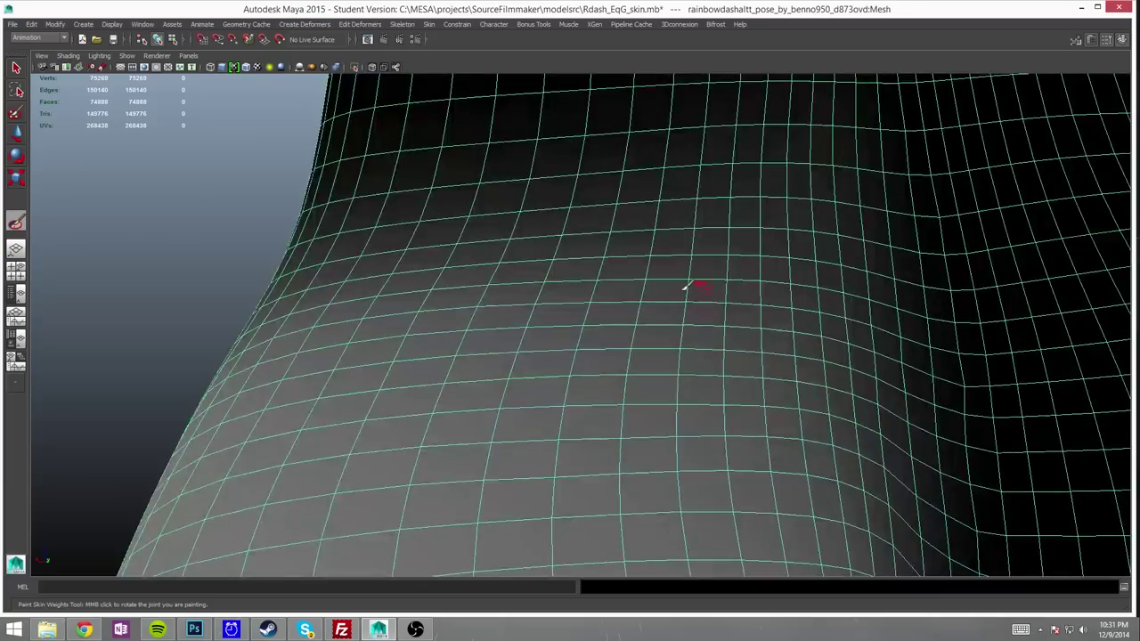
{"action": "mouse_move", "coordinate": [692, 285]}
{"action": "left_mouse_down", "text": "alt"}
{"action": "mouse_move", "coordinate": [653, 208]}
{"action": "mouse_move", "coordinate": [742, 283]}
{"action": "left_mouse_up", "text": "alt"}
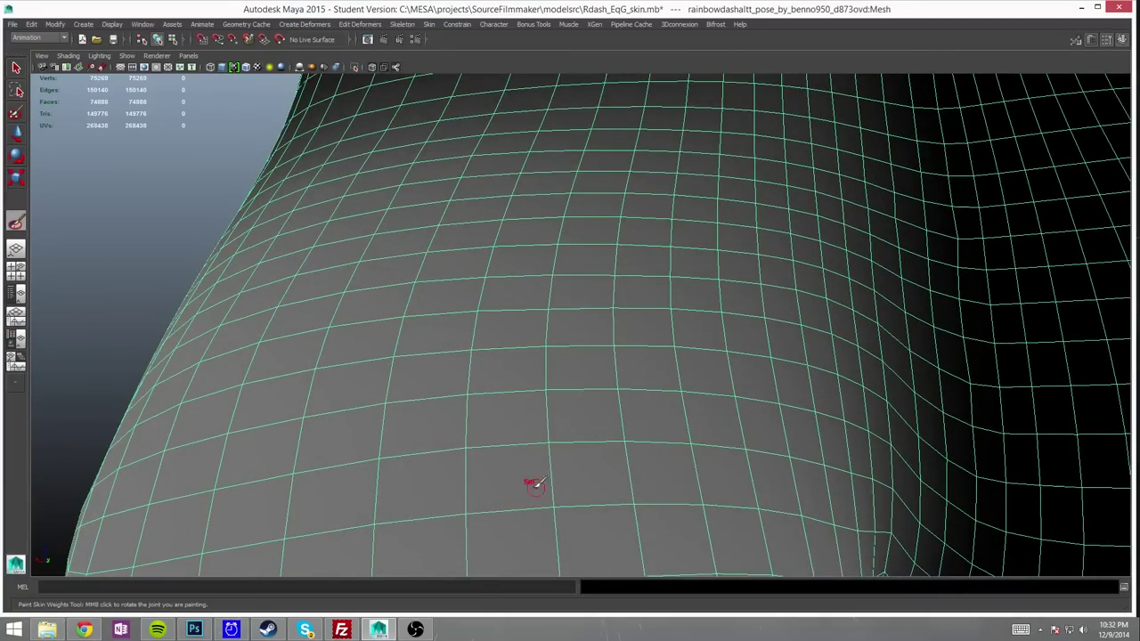
{"action": "mouse_move", "coordinate": [532, 484]}
{"action": "left_mouse_down", "text": "alt"}
{"action": "mouse_move", "coordinate": [504, 275]}
{"action": "mouse_move", "coordinate": [648, 278]}
{"action": "left_mouse_up", "text": "alt"}
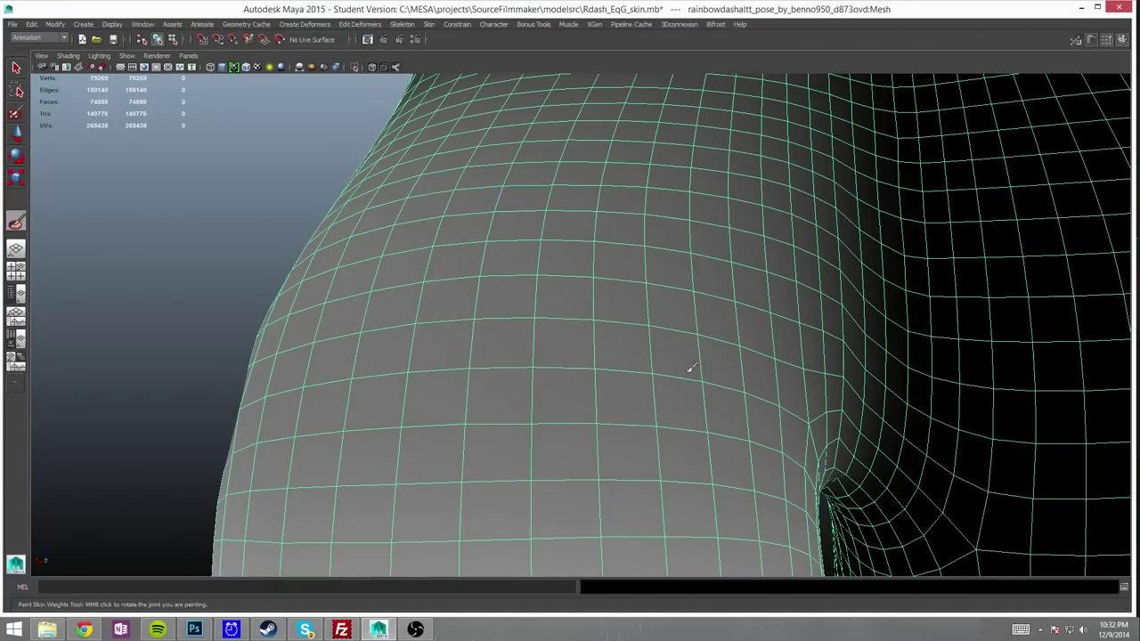
{"action": "mouse_move", "coordinate": [851, 414]}
{"action": "left_mouse_down", "text": "alt"}
{"action": "mouse_move", "coordinate": [742, 415]}
{"action": "mouse_move", "coordinate": [826, 463]}
{"action": "left_mouse_up", "text": "alt"}
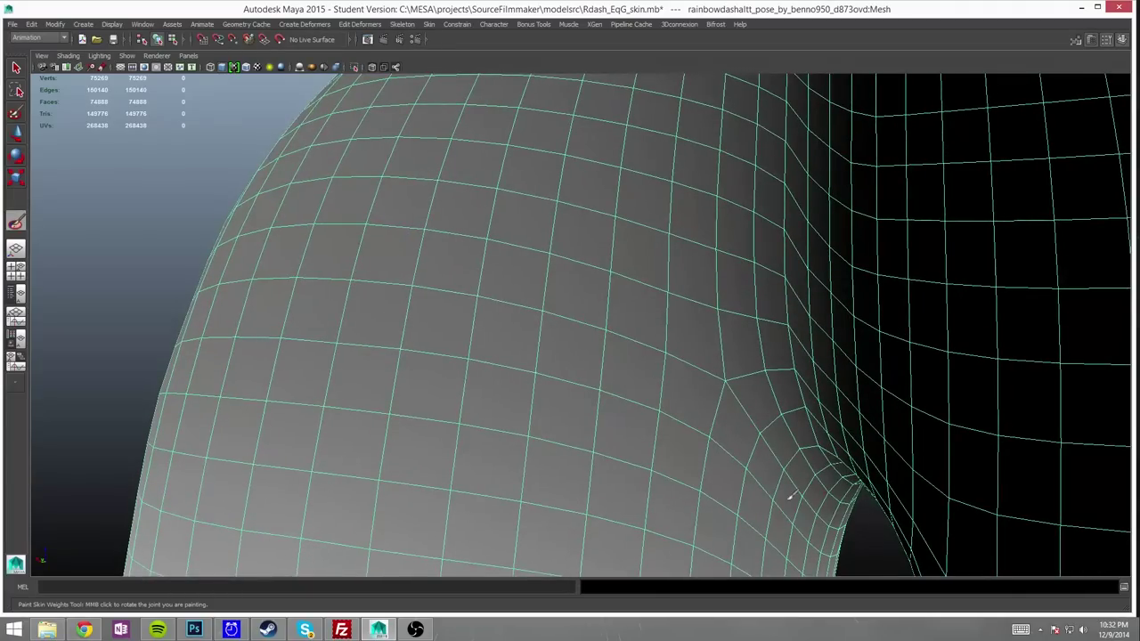
Step: Smooth the upper thigh and outer hip around the leg opening
{"action": "mouse_move", "coordinate": [558, 310]}
{"action": "left_mouse_down", "text": "alt"}
{"action": "mouse_move", "coordinate": [555, 412]}
{"action": "mouse_move", "coordinate": [628, 318]}
{"action": "left_mouse_up", "text": "alt"}
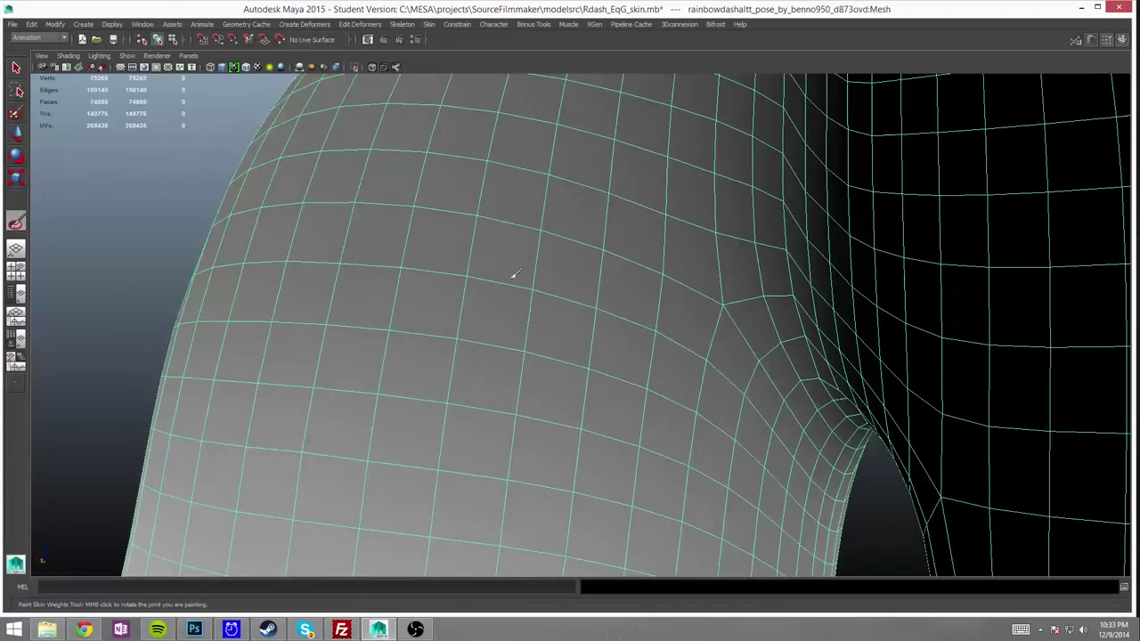
{"action": "mouse_move", "coordinate": [437, 414]}
{"action": "left_mouse_down", "text": "alt"}
{"action": "mouse_move", "coordinate": [631, 300]}
{"action": "mouse_move", "coordinate": [491, 287]}
{"action": "mouse_move", "coordinate": [274, 322]}
{"action": "mouse_move", "coordinate": [278, 403]}
{"action": "left_mouse_up", "text": "alt"}
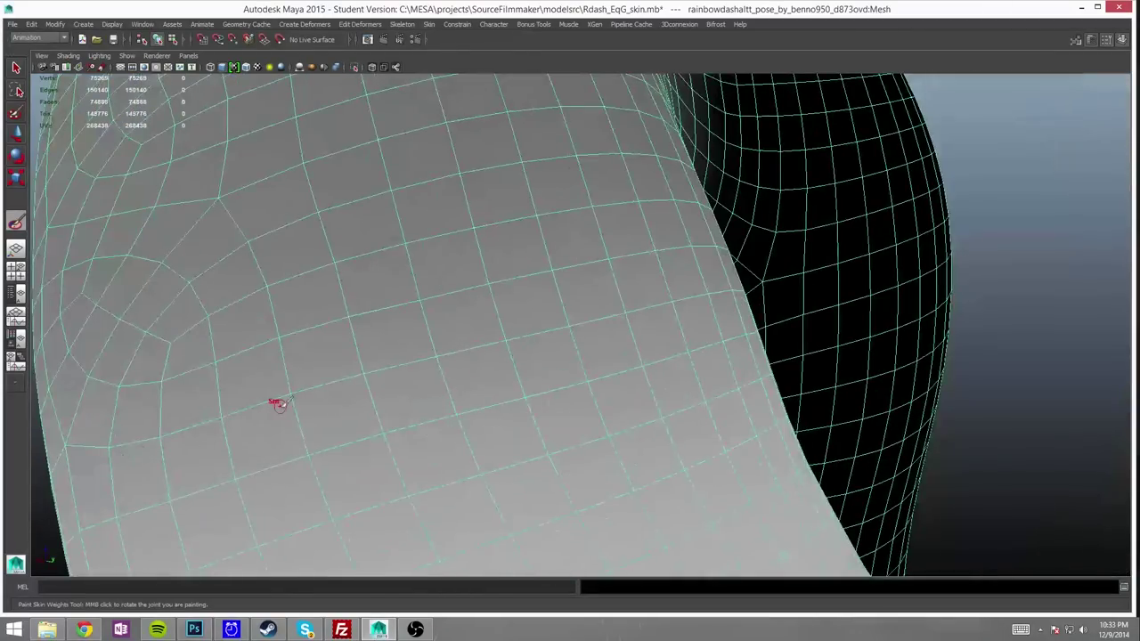
{"action": "left_click_drag", "start_coordinate": [242, 350], "coordinate": [503, 357], "text": "alt"}
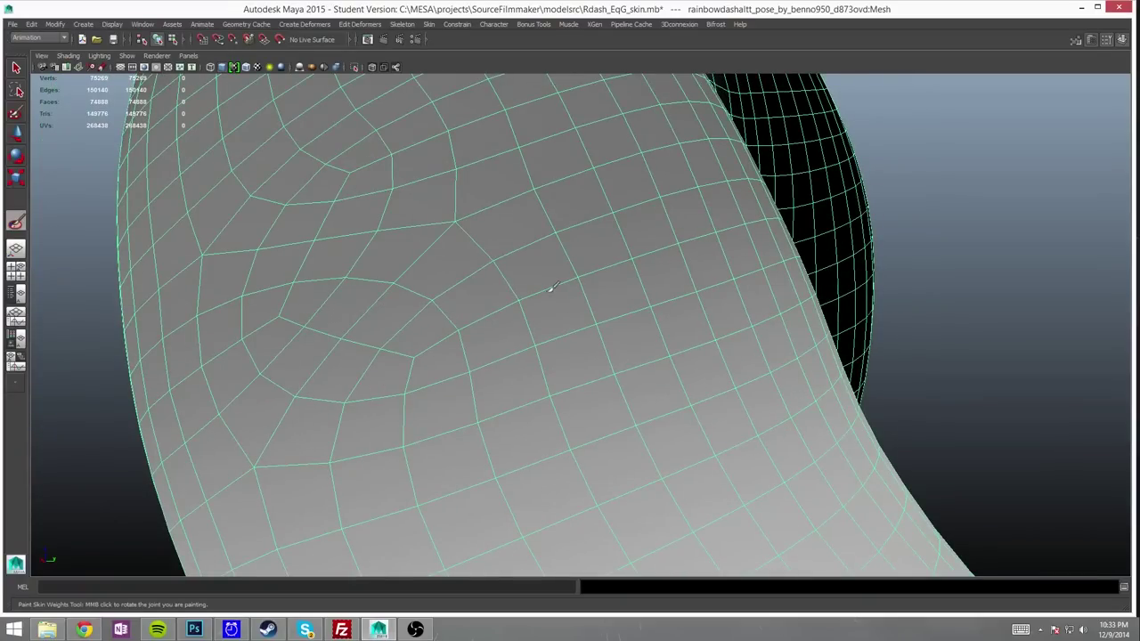
{"action": "mouse_move", "coordinate": [274, 329]}
{"action": "left_mouse_down", "text": "alt"}
{"action": "mouse_move", "coordinate": [498, 422]}
{"action": "mouse_move", "coordinate": [246, 428]}
{"action": "mouse_move", "coordinate": [314, 242]}
{"action": "mouse_move", "coordinate": [586, 323]}
{"action": "mouse_move", "coordinate": [351, 288]}
{"action": "mouse_move", "coordinate": [530, 190]}
{"action": "mouse_move", "coordinate": [657, 175]}
{"action": "mouse_move", "coordinate": [590, 326]}
{"action": "mouse_move", "coordinate": [529, 270]}
{"action": "mouse_move", "coordinate": [435, 374]}
{"action": "left_mouse_up", "text": "alt"}
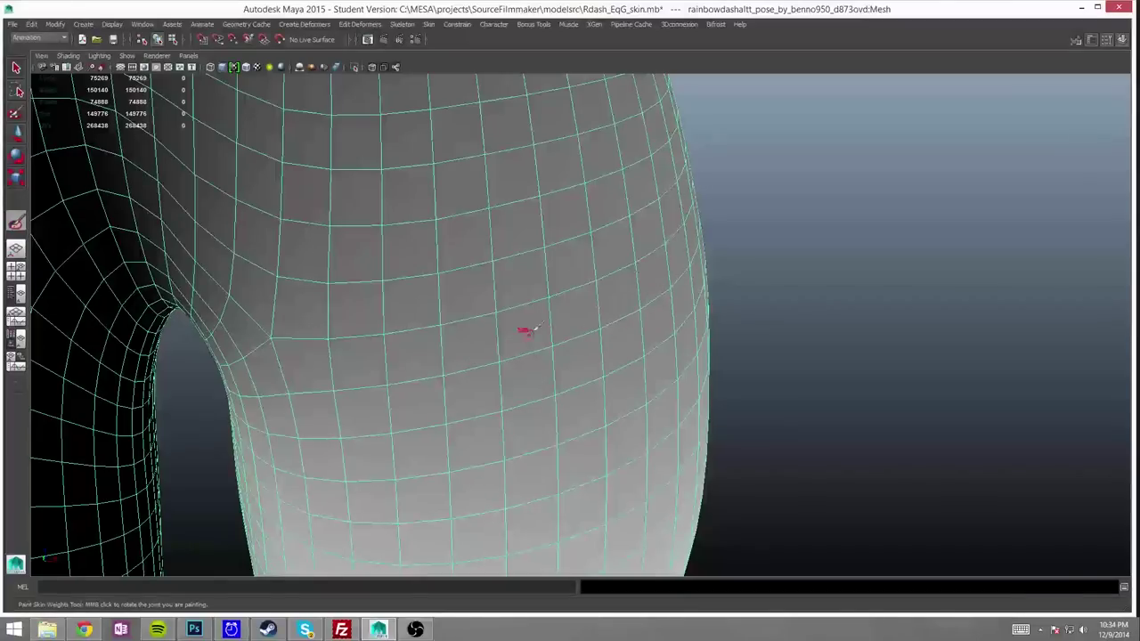
{"action": "mouse_move", "coordinate": [306, 341]}
{"action": "left_mouse_down", "text": "alt"}
{"action": "mouse_move", "coordinate": [326, 374]}
{"action": "mouse_move", "coordinate": [249, 287]}
{"action": "mouse_move", "coordinate": [270, 220]}
{"action": "mouse_move", "coordinate": [450, 343]}
{"action": "left_mouse_up", "text": "alt"}
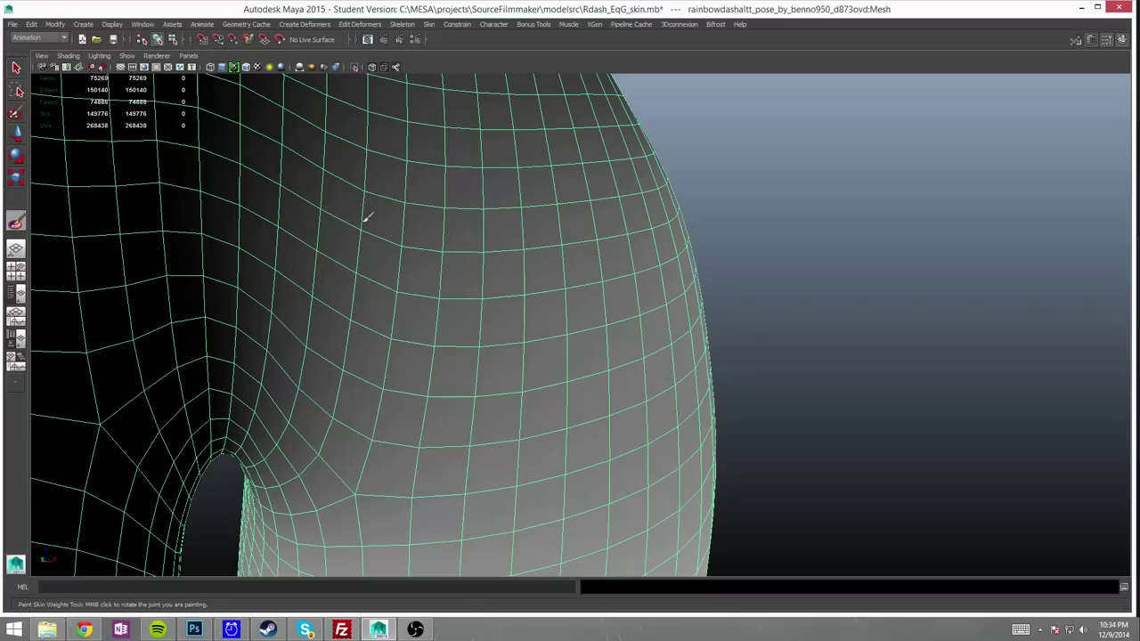
{"action": "mouse_move", "coordinate": [412, 198]}
{"action": "left_mouse_down", "text": "alt"}
{"action": "mouse_move", "coordinate": [552, 242]}
{"action": "mouse_move", "coordinate": [585, 267]}
{"action": "mouse_move", "coordinate": [344, 257]}
{"action": "mouse_move", "coordinate": [484, 212]}
{"action": "mouse_move", "coordinate": [380, 193]}
{"action": "mouse_move", "coordinate": [753, 259]}
{"action": "mouse_move", "coordinate": [394, 267]}
{"action": "left_mouse_up", "text": "alt"}
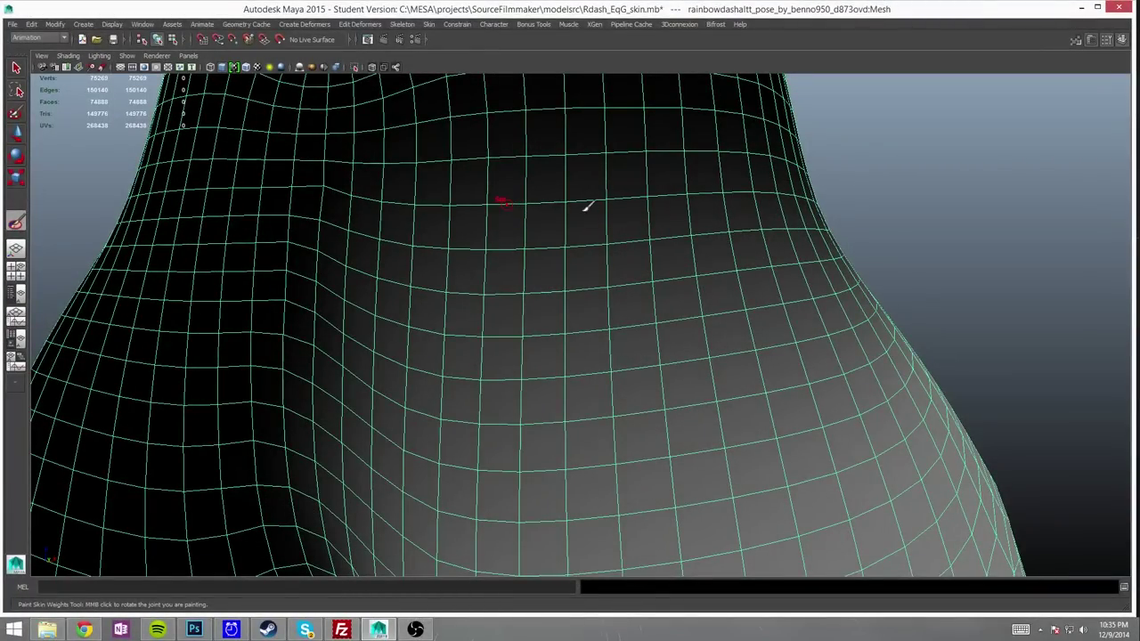
{"action": "mouse_move", "coordinate": [379, 208]}
{"action": "left_mouse_down", "text": "alt"}
{"action": "mouse_move", "coordinate": [865, 216]}
{"action": "mouse_move", "coordinate": [677, 267]}
{"action": "mouse_move", "coordinate": [758, 315]}
{"action": "mouse_move", "coordinate": [879, 431]}
{"action": "mouse_move", "coordinate": [850, 341]}
{"action": "mouse_move", "coordinate": [667, 275]}
{"action": "mouse_move", "coordinate": [926, 271]}
{"action": "mouse_move", "coordinate": [870, 305]}
{"action": "mouse_move", "coordinate": [631, 372]}
{"action": "mouse_move", "coordinate": [944, 382]}
{"action": "mouse_move", "coordinate": [910, 405]}
{"action": "mouse_move", "coordinate": [739, 456]}
{"action": "mouse_move", "coordinate": [908, 487]}
{"action": "mouse_move", "coordinate": [743, 469]}
{"action": "mouse_move", "coordinate": [715, 430]}
{"action": "mouse_move", "coordinate": [855, 460]}
{"action": "mouse_move", "coordinate": [644, 419]}
{"action": "mouse_move", "coordinate": [799, 472]}
{"action": "mouse_move", "coordinate": [590, 376]}
{"action": "mouse_move", "coordinate": [757, 252]}
{"action": "mouse_move", "coordinate": [667, 196]}
{"action": "left_mouse_up", "text": "alt"}
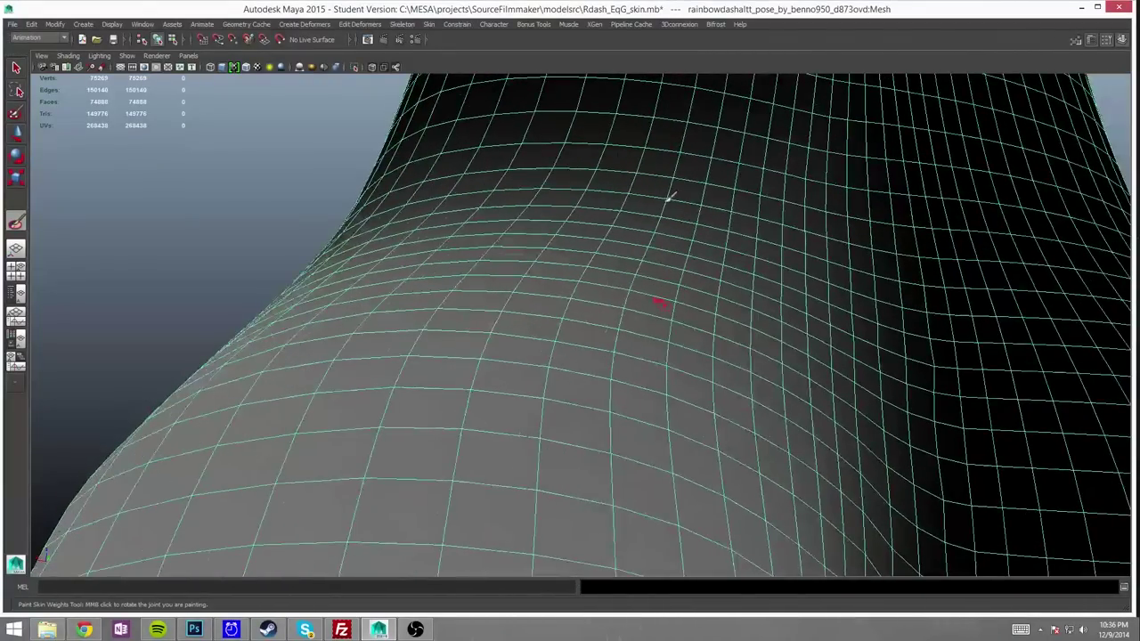
Step: Paint Smooth strokes up the waist's side so grey fades to black up the torso
{"action": "mouse_move", "coordinate": [611, 477]}
{"action": "left_mouse_down", "text": "alt"}
{"action": "mouse_move", "coordinate": [549, 330]}
{"action": "mouse_move", "coordinate": [478, 223]}
{"action": "mouse_move", "coordinate": [389, 507]}
{"action": "mouse_move", "coordinate": [437, 278]}
{"action": "left_mouse_up", "text": "alt"}
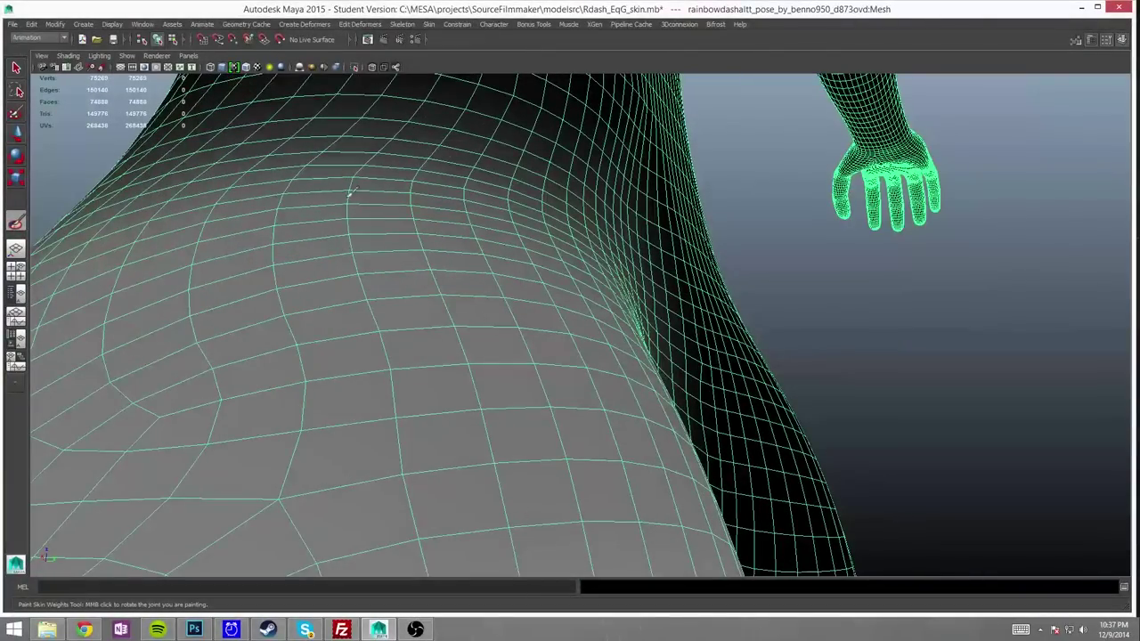
{"action": "mouse_move", "coordinate": [350, 192]}
{"action": "left_mouse_down", "text": "alt"}
{"action": "mouse_move", "coordinate": [398, 159]}
{"action": "mouse_move", "coordinate": [352, 452]}
{"action": "left_mouse_up", "text": "alt"}
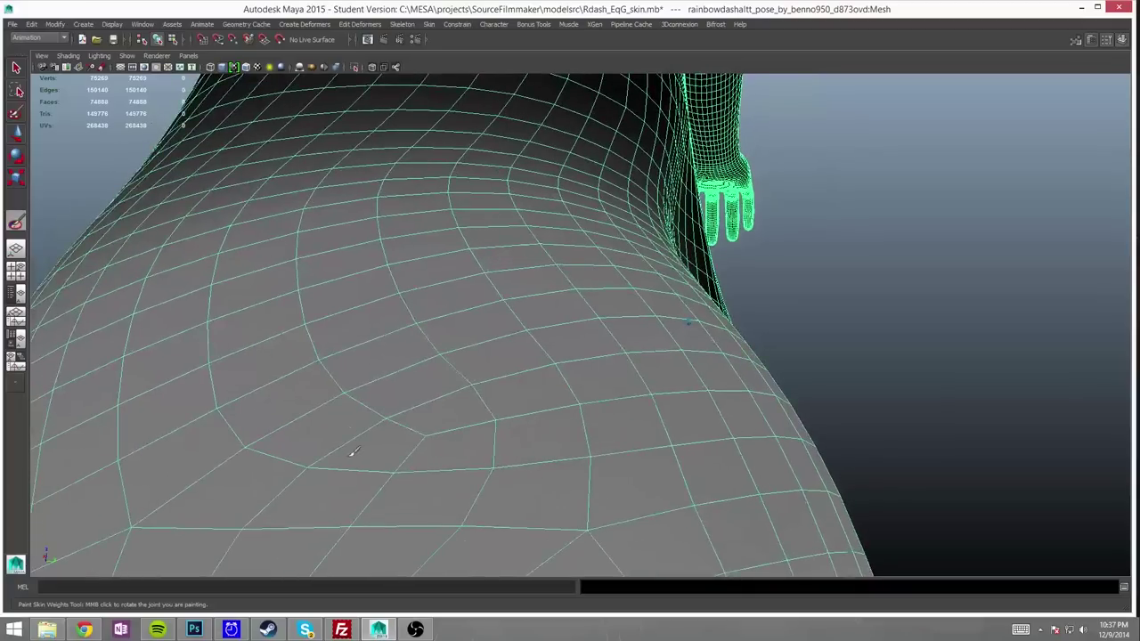
{"action": "mouse_move", "coordinate": [321, 163]}
{"action": "left_mouse_down", "text": "alt"}
{"action": "mouse_move", "coordinate": [491, 321]}
{"action": "mouse_move", "coordinate": [267, 283]}
{"action": "left_mouse_up", "text": "alt"}
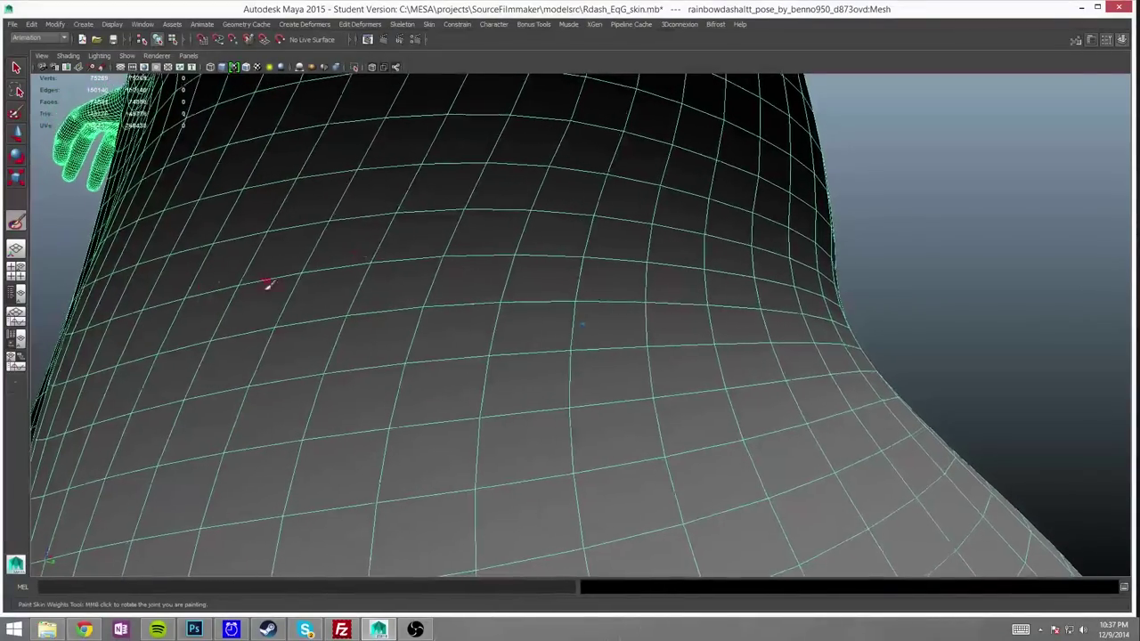
{"action": "left_click_drag", "start_coordinate": [799, 274], "coordinate": [860, 300], "text": "alt"}
{"action": "mouse_move", "coordinate": [781, 222]}
{"action": "left_mouse_down", "text": "alt"}
{"action": "mouse_move", "coordinate": [807, 210]}
{"action": "mouse_move", "coordinate": [326, 193]}
{"action": "mouse_move", "coordinate": [591, 223]}
{"action": "mouse_move", "coordinate": [288, 183]}
{"action": "mouse_move", "coordinate": [400, 236]}
{"action": "mouse_move", "coordinate": [386, 256]}
{"action": "mouse_move", "coordinate": [566, 292]}
{"action": "mouse_move", "coordinate": [781, 377]}
{"action": "mouse_move", "coordinate": [743, 406]}
{"action": "mouse_move", "coordinate": [312, 290]}
{"action": "mouse_move", "coordinate": [294, 233]}
{"action": "mouse_move", "coordinate": [564, 558]}
{"action": "mouse_move", "coordinate": [715, 463]}
{"action": "mouse_move", "coordinate": [451, 399]}
{"action": "mouse_move", "coordinate": [738, 420]}
{"action": "mouse_move", "coordinate": [344, 293]}
{"action": "mouse_move", "coordinate": [911, 387]}
{"action": "mouse_move", "coordinate": [414, 414]}
{"action": "mouse_move", "coordinate": [667, 364]}
{"action": "mouse_move", "coordinate": [936, 389]}
{"action": "mouse_move", "coordinate": [1042, 377]}
{"action": "mouse_move", "coordinate": [809, 365]}
{"action": "mouse_move", "coordinate": [979, 400]}
{"action": "mouse_move", "coordinate": [707, 308]}
{"action": "mouse_move", "coordinate": [720, 410]}
{"action": "mouse_move", "coordinate": [674, 395]}
{"action": "mouse_move", "coordinate": [810, 244]}
{"action": "mouse_move", "coordinate": [829, 427]}
{"action": "mouse_move", "coordinate": [883, 326]}
{"action": "mouse_move", "coordinate": [852, 433]}
{"action": "mouse_move", "coordinate": [987, 255]}
{"action": "mouse_move", "coordinate": [1013, 311]}
{"action": "mouse_move", "coordinate": [975, 142]}
{"action": "left_mouse_up", "text": "alt"}
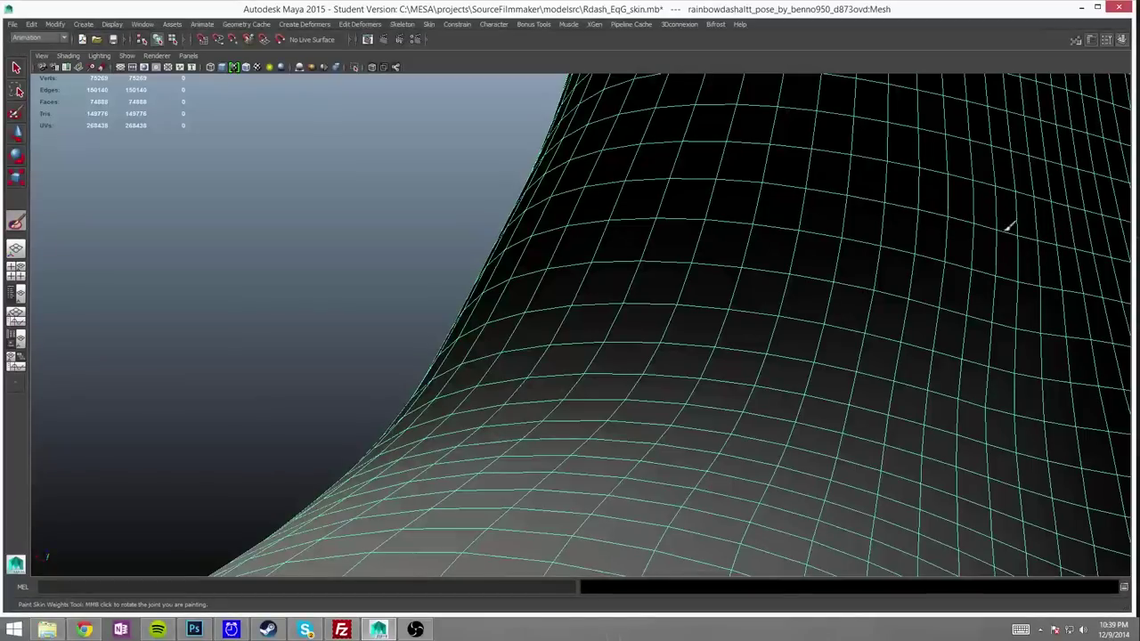
{"action": "left_click_drag", "start_coordinate": [1094, 326], "coordinate": [662, 241], "text": "alt"}
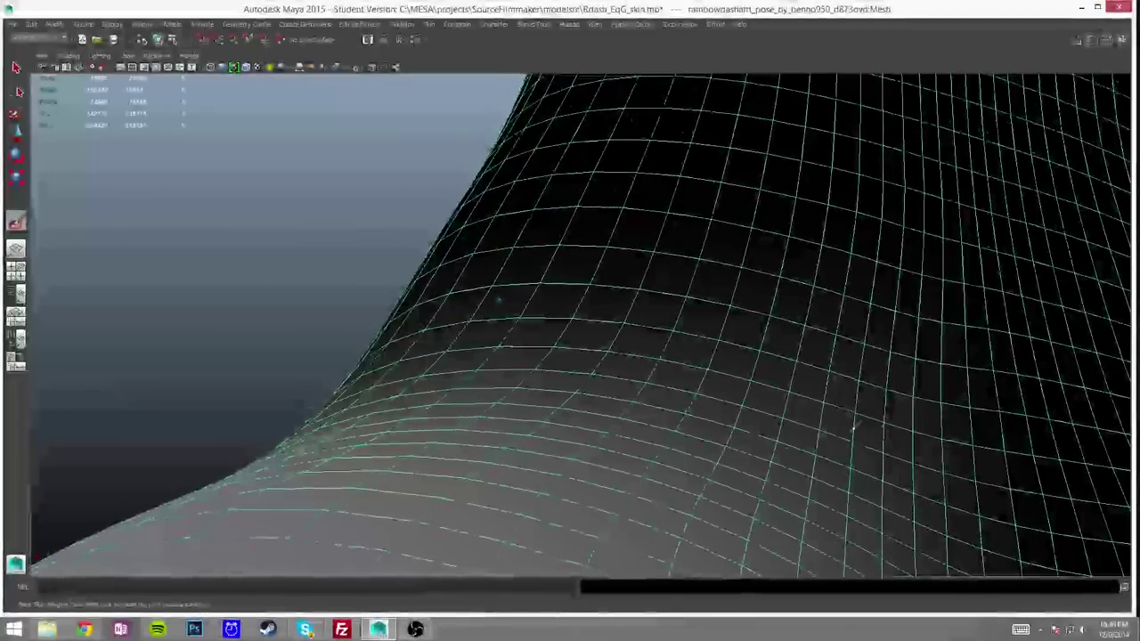
{"action": "left_click_drag", "start_coordinate": [830, 501], "coordinate": [677, 179], "text": "alt"}
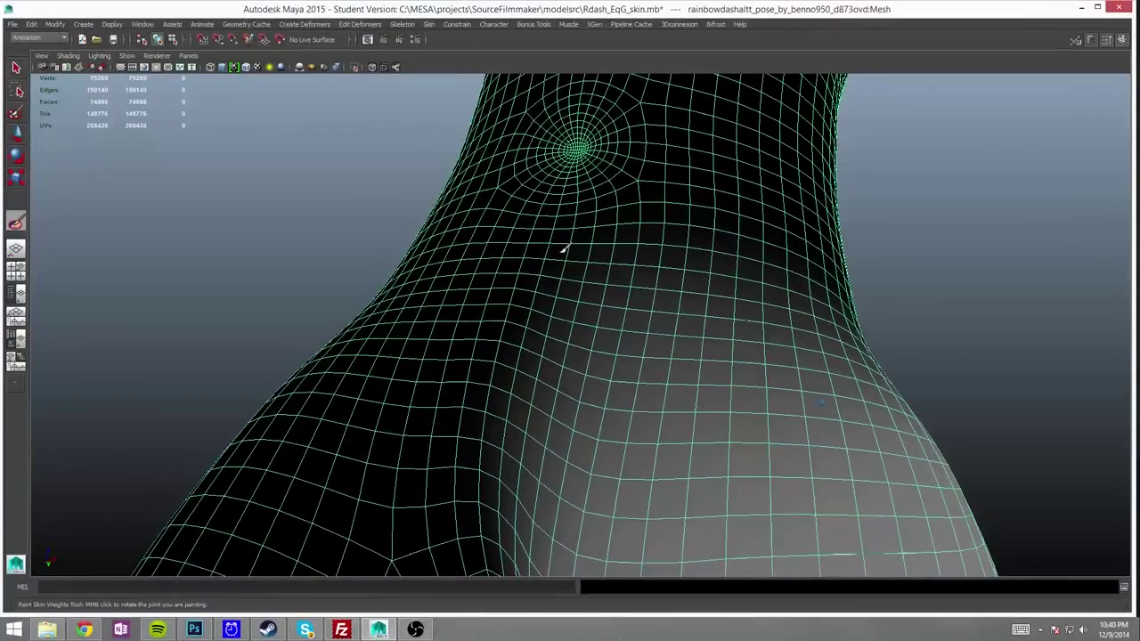
Step: Orbit and zoom in around the lower torso toward the crotch and inner-thigh crease
{"action": "mouse_move", "coordinate": [564, 250]}
{"action": "left_mouse_down", "text": "alt"}
{"action": "mouse_move", "coordinate": [686, 469]}
{"action": "mouse_move", "coordinate": [736, 300]}
{"action": "mouse_move", "coordinate": [870, 451]}
{"action": "left_mouse_up", "text": "alt"}
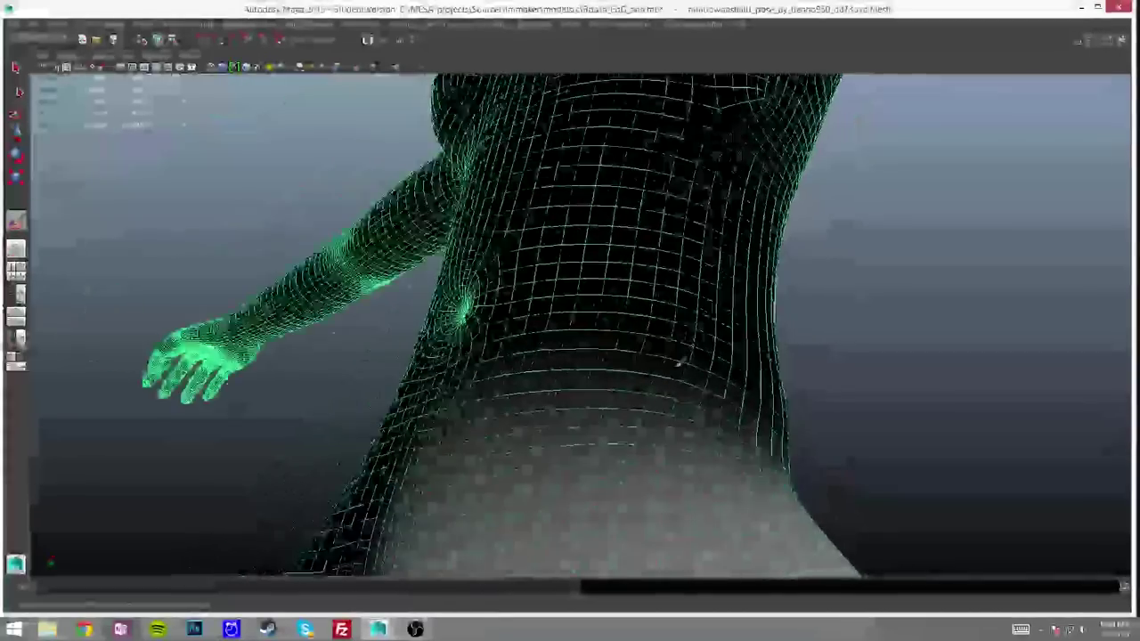
{"action": "left_click_drag", "start_coordinate": [543, 335], "coordinate": [633, 426], "text": "alt"}
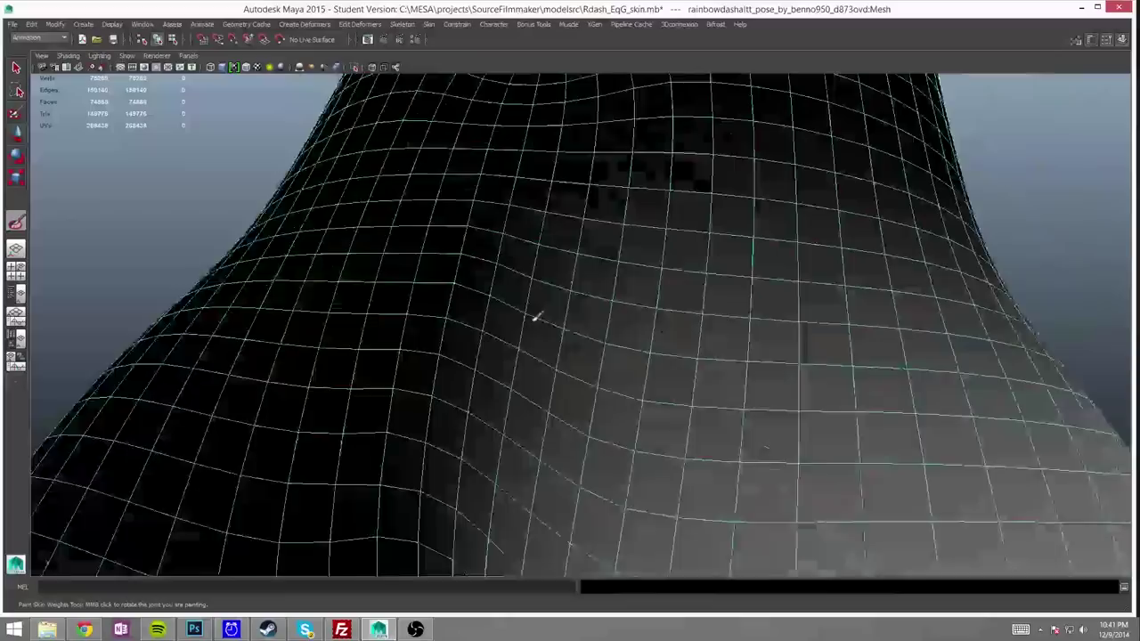
{"action": "mouse_move", "coordinate": [539, 318]}
{"action": "left_mouse_down", "text": "alt"}
{"action": "mouse_move", "coordinate": [656, 173]}
{"action": "mouse_move", "coordinate": [667, 311]}
{"action": "left_mouse_up", "text": "alt"}
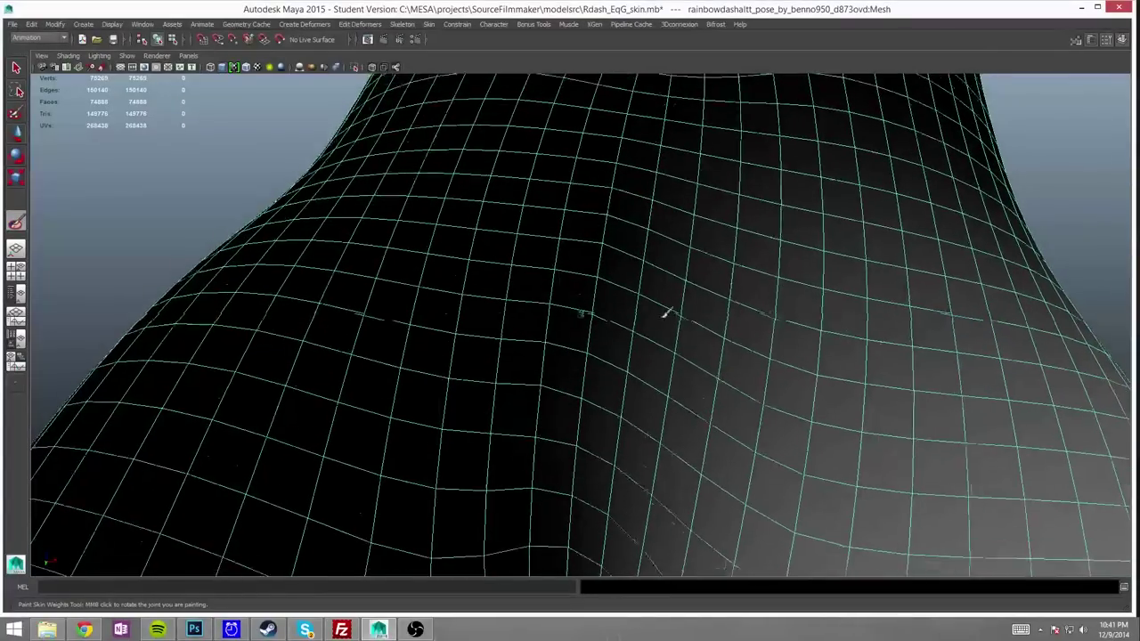
{"action": "scroll", "coordinate": [588, 342], "scroll_direction": "up", "scroll_amount": 5}
{"action": "left_click_drag", "start_coordinate": [588, 343], "coordinate": [503, 221], "text": "alt"}
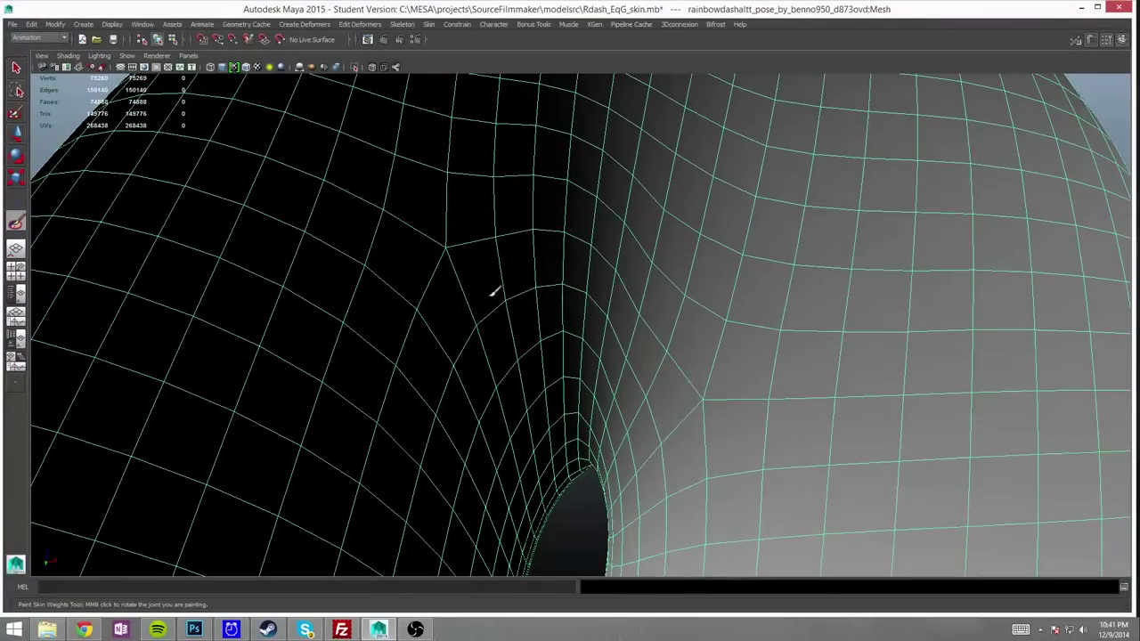
{"action": "mouse_move", "coordinate": [505, 283]}
{"action": "left_mouse_down", "text": "alt"}
{"action": "mouse_move", "coordinate": [637, 472]}
{"action": "mouse_move", "coordinate": [572, 323]}
{"action": "left_mouse_up", "text": "alt"}
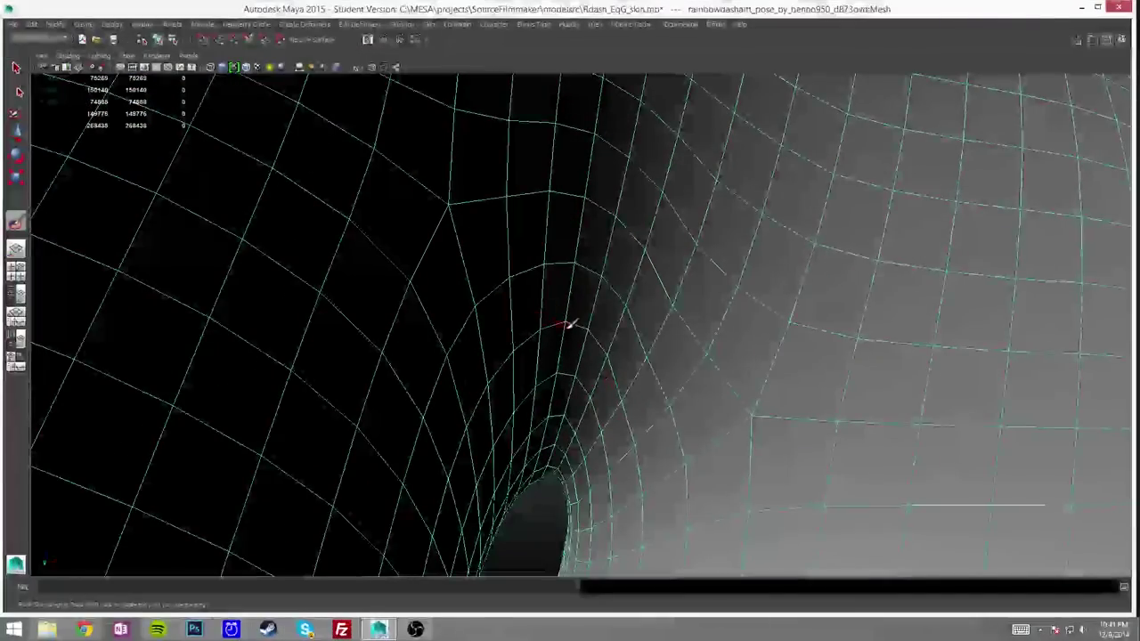
{"action": "scroll", "coordinate": [575, 253], "scroll_direction": "up", "scroll_amount": 2}
Step: Orbit around the leg opening to inspect the crease edge from several angles, including below
{"action": "mouse_move", "coordinate": [523, 349]}
{"action": "left_mouse_down", "text": "alt"}
{"action": "mouse_move", "coordinate": [667, 357]}
{"action": "mouse_move", "coordinate": [581, 331]}
{"action": "left_mouse_up", "text": "alt"}
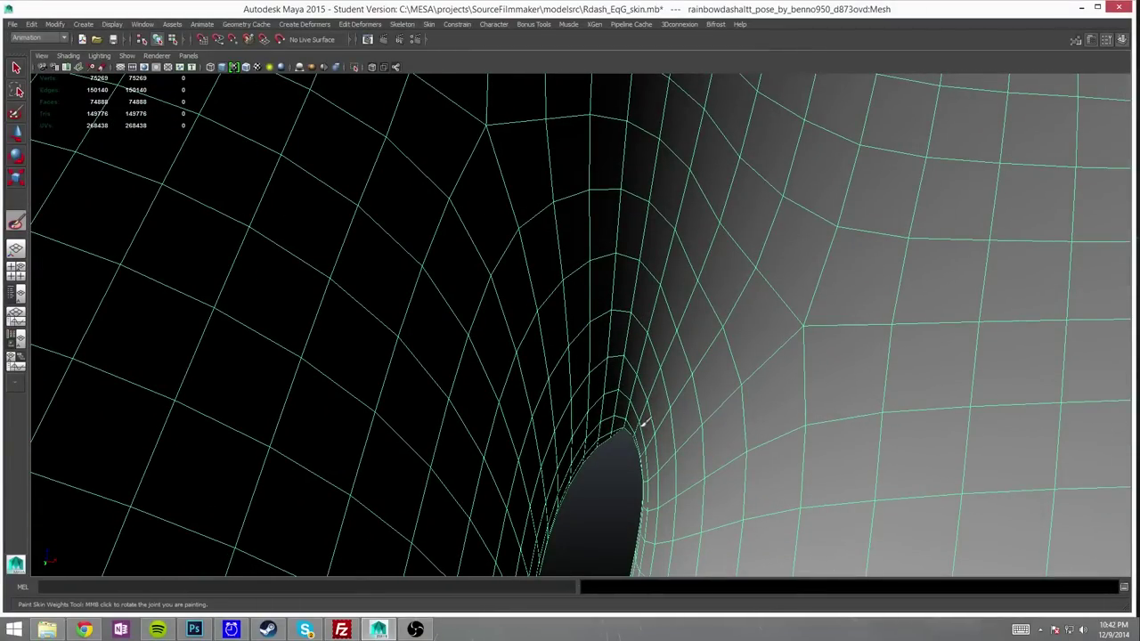
{"action": "left_click_drag", "start_coordinate": [642, 425], "coordinate": [584, 270], "text": "alt"}
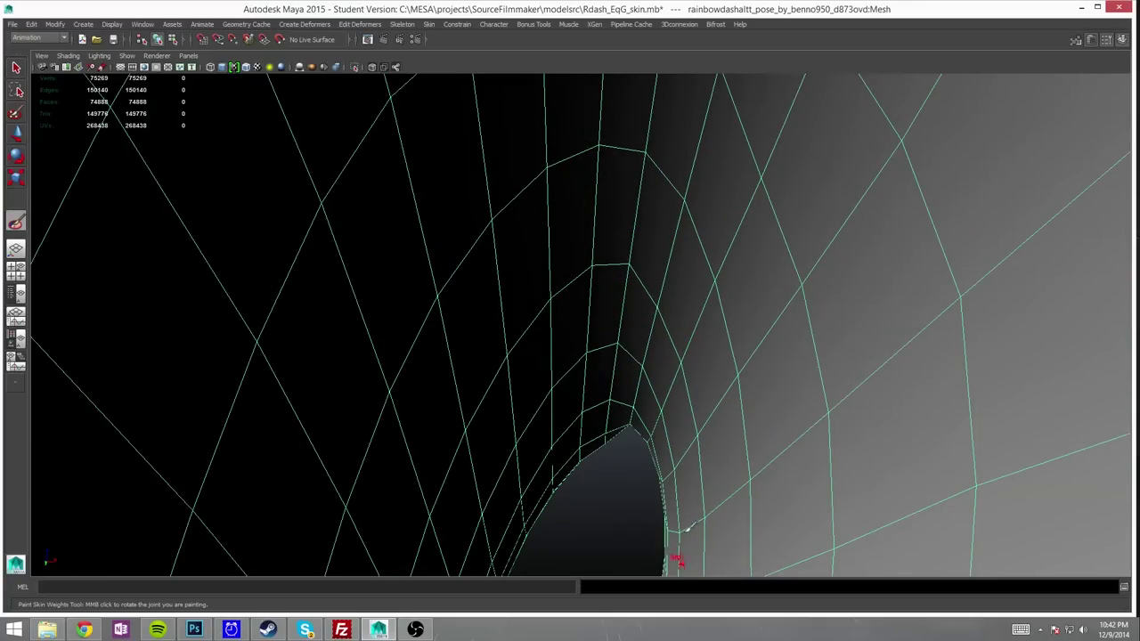
{"action": "mouse_move", "coordinate": [687, 529]}
{"action": "left_mouse_down", "text": "alt"}
{"action": "mouse_move", "coordinate": [473, 555]}
{"action": "mouse_move", "coordinate": [667, 469]}
{"action": "left_mouse_up", "text": "alt"}
{"action": "left_click_drag", "start_coordinate": [553, 331], "coordinate": [679, 306], "text": "alt"}
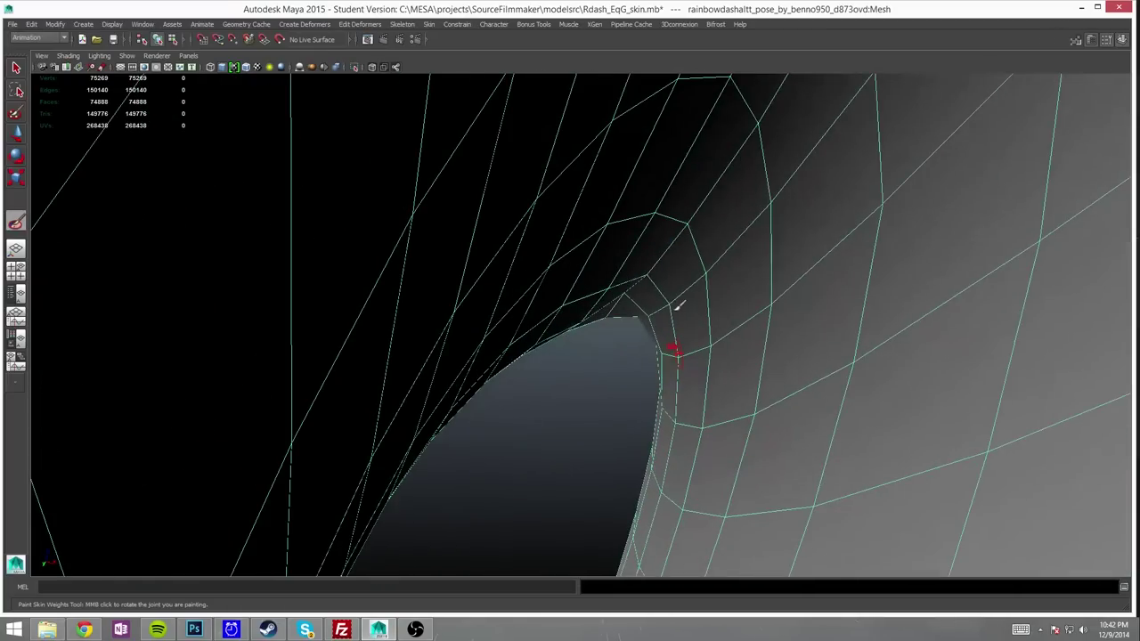
{"action": "mouse_move", "coordinate": [619, 607]}
{"action": "left_mouse_down", "text": "alt"}
{"action": "mouse_move", "coordinate": [682, 300]}
{"action": "mouse_move", "coordinate": [458, 501]}
{"action": "mouse_move", "coordinate": [522, 460]}
{"action": "mouse_move", "coordinate": [592, 309]}
{"action": "left_mouse_up", "text": "alt"}
{"action": "left_click_drag", "start_coordinate": [576, 210], "coordinate": [624, 182], "text": "alt"}
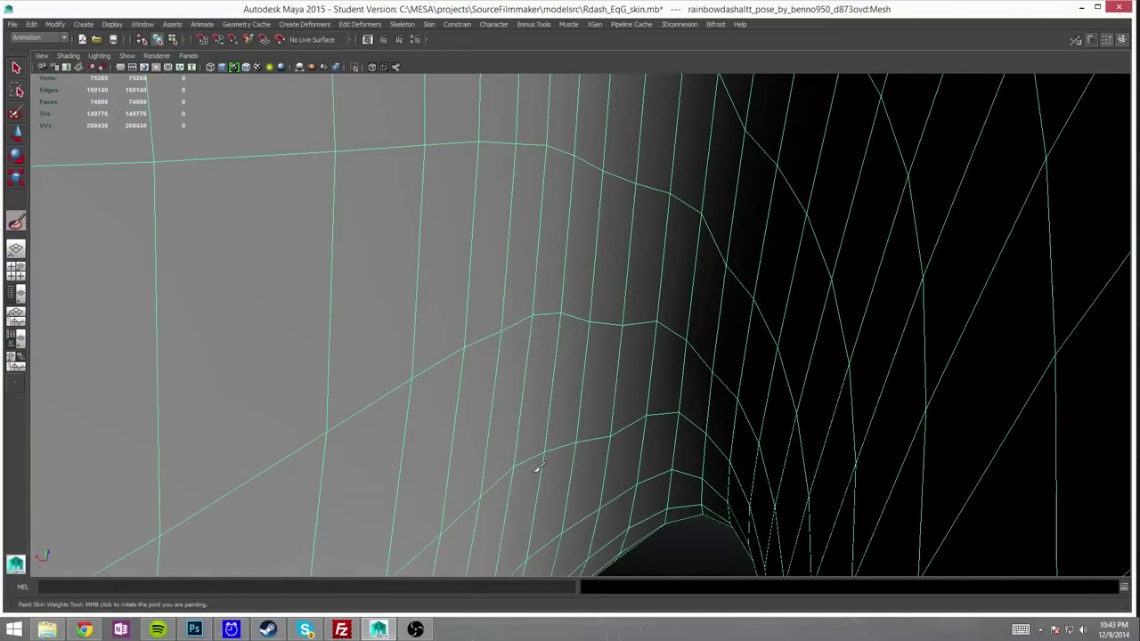
{"action": "mouse_move", "coordinate": [733, 454]}
{"action": "left_mouse_down", "text": "alt"}
{"action": "mouse_move", "coordinate": [724, 428]}
{"action": "mouse_move", "coordinate": [623, 470]}
{"action": "mouse_move", "coordinate": [692, 453]}
{"action": "mouse_move", "coordinate": [559, 408]}
{"action": "mouse_move", "coordinate": [564, 324]}
{"action": "mouse_move", "coordinate": [644, 343]}
{"action": "mouse_move", "coordinate": [722, 333]}
{"action": "mouse_move", "coordinate": [666, 278]}
{"action": "mouse_move", "coordinate": [743, 317]}
{"action": "mouse_move", "coordinate": [715, 339]}
{"action": "mouse_move", "coordinate": [722, 331]}
{"action": "mouse_move", "coordinate": [740, 502]}
{"action": "mouse_move", "coordinate": [578, 422]}
{"action": "mouse_move", "coordinate": [657, 299]}
{"action": "left_mouse_up", "text": "alt"}
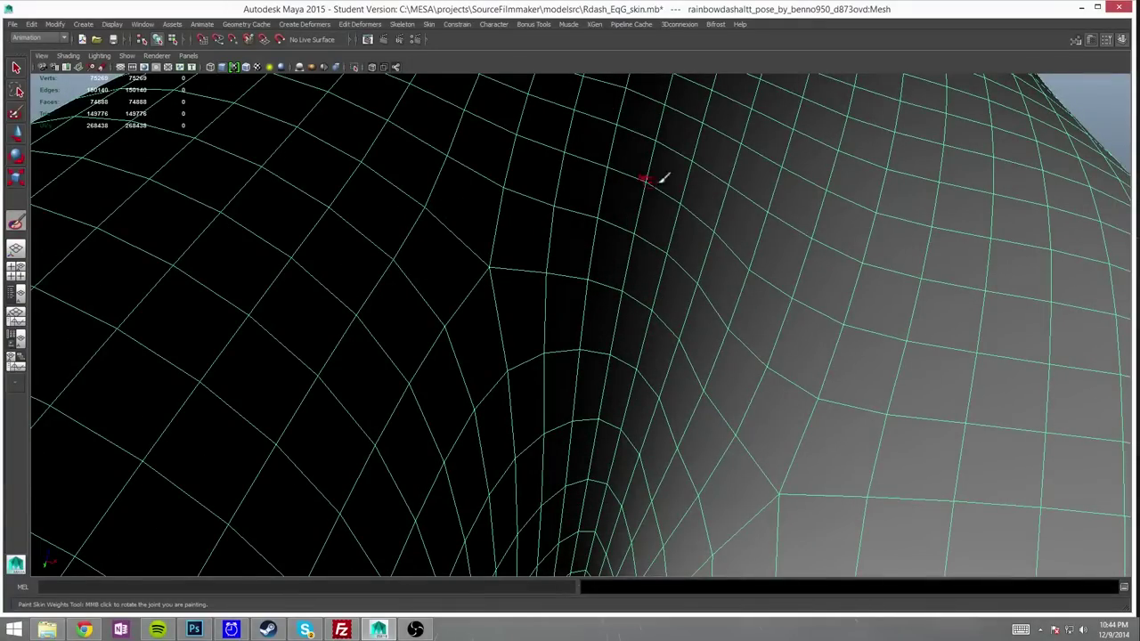
Step: Check the crotch and inner-thigh weights from above, then bend the leg joint to test deformation
{"action": "left_click_drag", "start_coordinate": [659, 178], "coordinate": [714, 249], "text": "alt"}
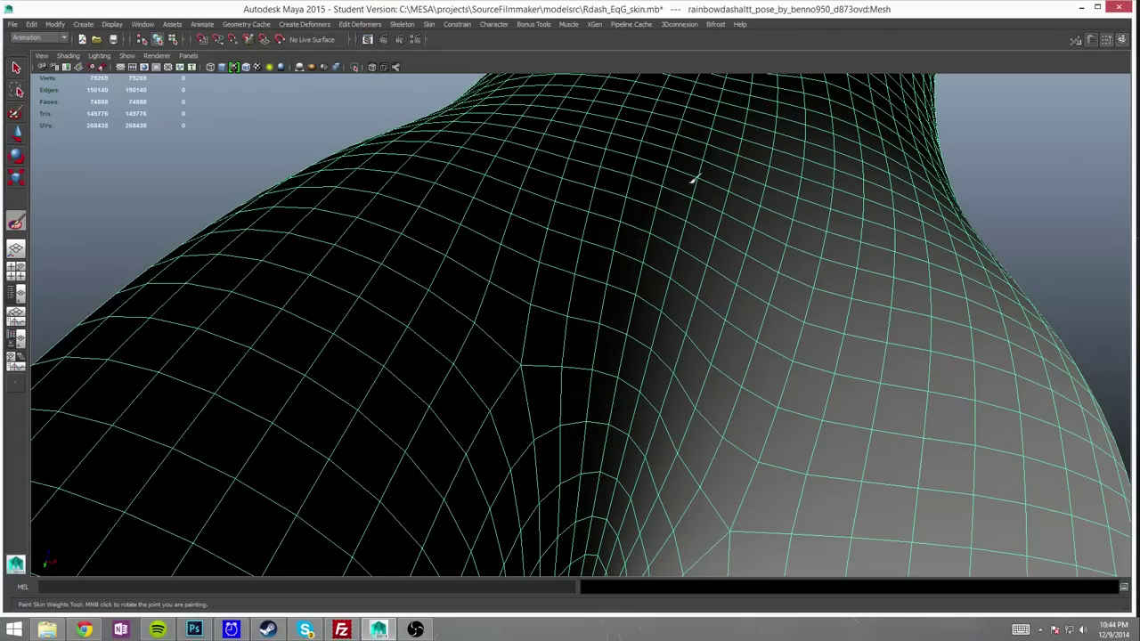
{"action": "mouse_move", "coordinate": [694, 180]}
{"action": "left_mouse_down", "text": "alt"}
{"action": "mouse_move", "coordinate": [733, 326]}
{"action": "mouse_move", "coordinate": [796, 377]}
{"action": "mouse_move", "coordinate": [546, 308]}
{"action": "mouse_move", "coordinate": [725, 433]}
{"action": "mouse_move", "coordinate": [687, 476]}
{"action": "mouse_move", "coordinate": [725, 354]}
{"action": "left_mouse_up", "text": "alt"}
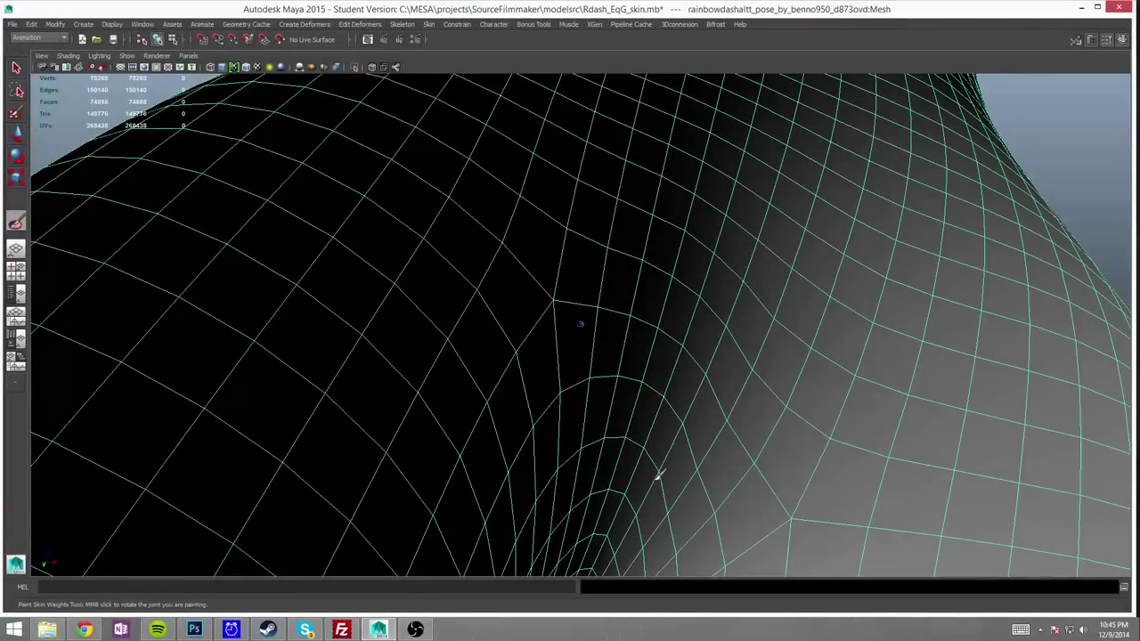
{"action": "mouse_move", "coordinate": [659, 475]}
{"action": "left_mouse_down", "text": "alt"}
{"action": "mouse_move", "coordinate": [647, 382]}
{"action": "mouse_move", "coordinate": [757, 458]}
{"action": "left_mouse_up", "text": "alt"}
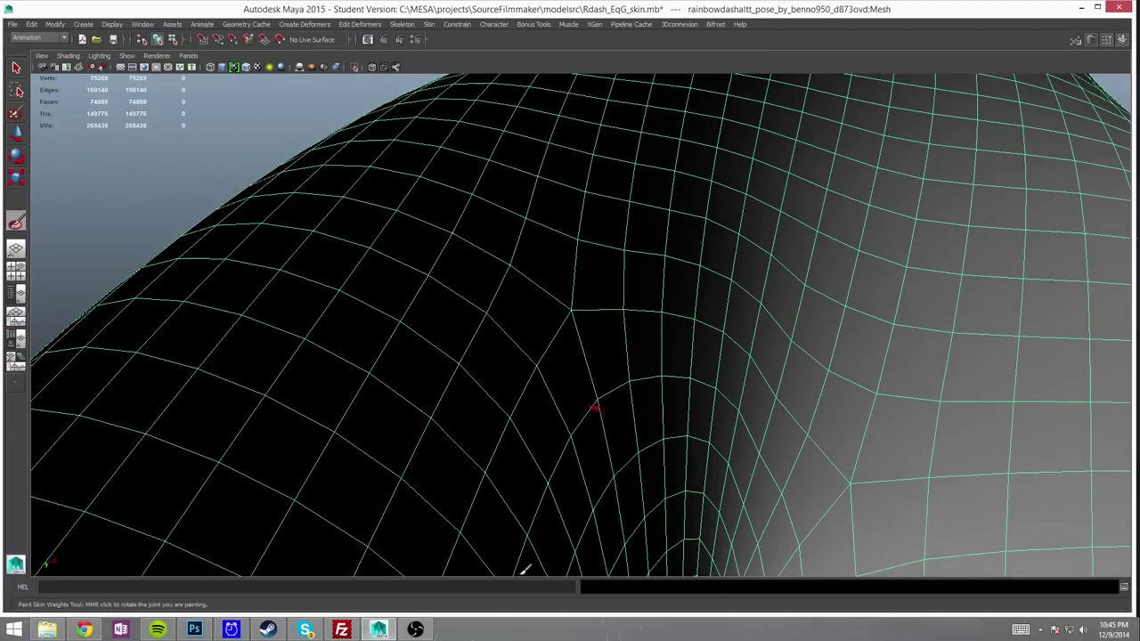
{"action": "mouse_move", "coordinate": [595, 410]}
{"action": "left_mouse_down", "text": "alt"}
{"action": "mouse_move", "coordinate": [662, 437]}
{"action": "mouse_move", "coordinate": [662, 463]}
{"action": "mouse_move", "coordinate": [814, 229]}
{"action": "mouse_move", "coordinate": [784, 241]}
{"action": "mouse_move", "coordinate": [842, 347]}
{"action": "left_mouse_up", "text": "alt"}
{"action": "mouse_move", "coordinate": [796, 264]}
{"action": "middle_mouse_down"}
{"action": "mouse_move", "coordinate": [873, 190]}
{"action": "mouse_move", "coordinate": [789, 338]}
{"action": "mouse_move", "coordinate": [861, 303]}
{"action": "mouse_move", "coordinate": [791, 250]}
{"action": "middle_mouse_up"}
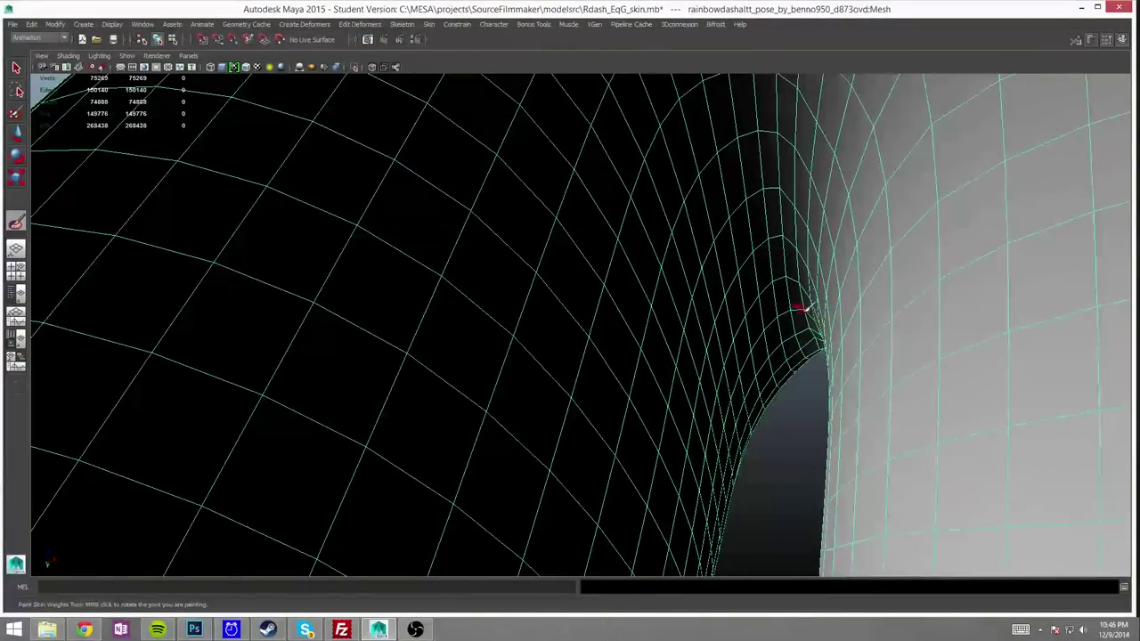
Step: Swing the leg joint back and forth to check how the inner-thigh crease deforms
{"action": "mouse_move", "coordinate": [799, 308]}
{"action": "middle_mouse_down"}
{"action": "mouse_move", "coordinate": [840, 356]}
{"action": "mouse_move", "coordinate": [897, 176]}
{"action": "middle_mouse_up"}
{"action": "mouse_move", "coordinate": [903, 333]}
{"action": "middle_mouse_down"}
{"action": "mouse_move", "coordinate": [865, 288]}
{"action": "mouse_move", "coordinate": [977, 275]}
{"action": "mouse_move", "coordinate": [675, 249]}
{"action": "mouse_move", "coordinate": [866, 143]}
{"action": "mouse_move", "coordinate": [590, 356]}
{"action": "middle_mouse_up"}
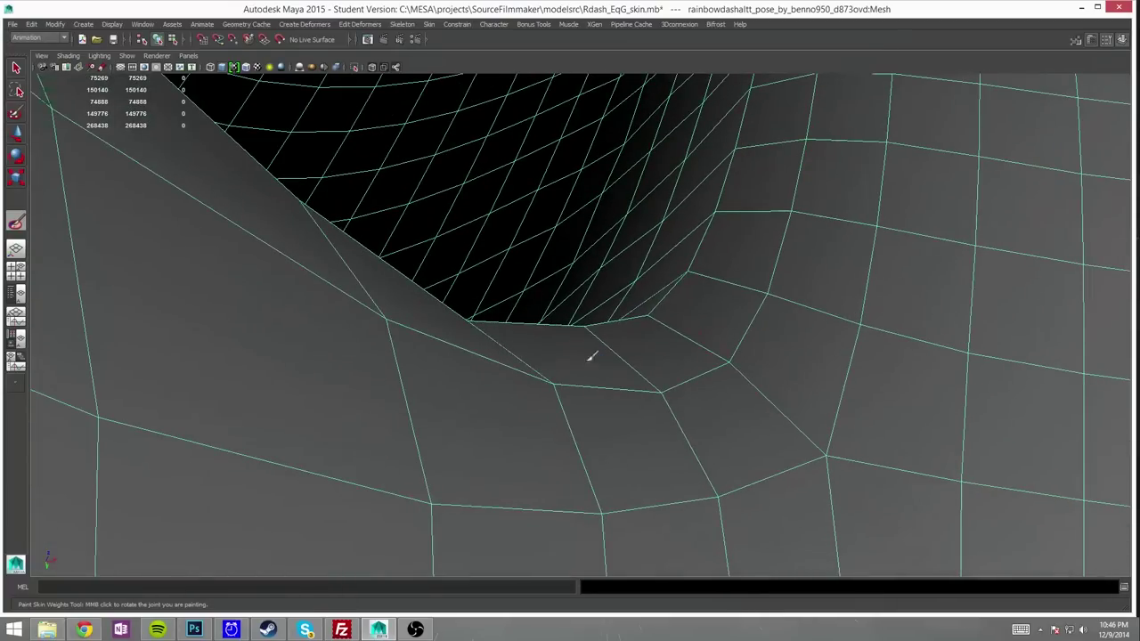
{"action": "middle_click_drag", "start_coordinate": [720, 206], "coordinate": [707, 395]}
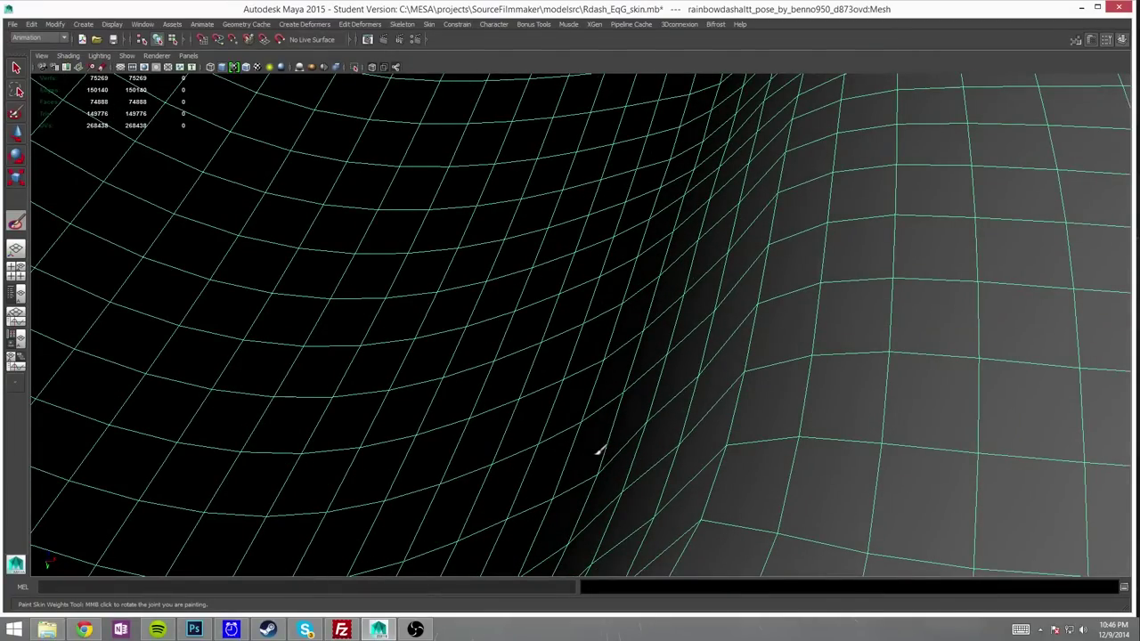
Step: Smooth the weights across the inner-thigh crease, its deep fold and its rim
{"action": "mouse_move", "coordinate": [599, 450]}
{"action": "middle_mouse_down"}
{"action": "mouse_move", "coordinate": [501, 435]}
{"action": "mouse_move", "coordinate": [323, 501]}
{"action": "middle_mouse_up"}
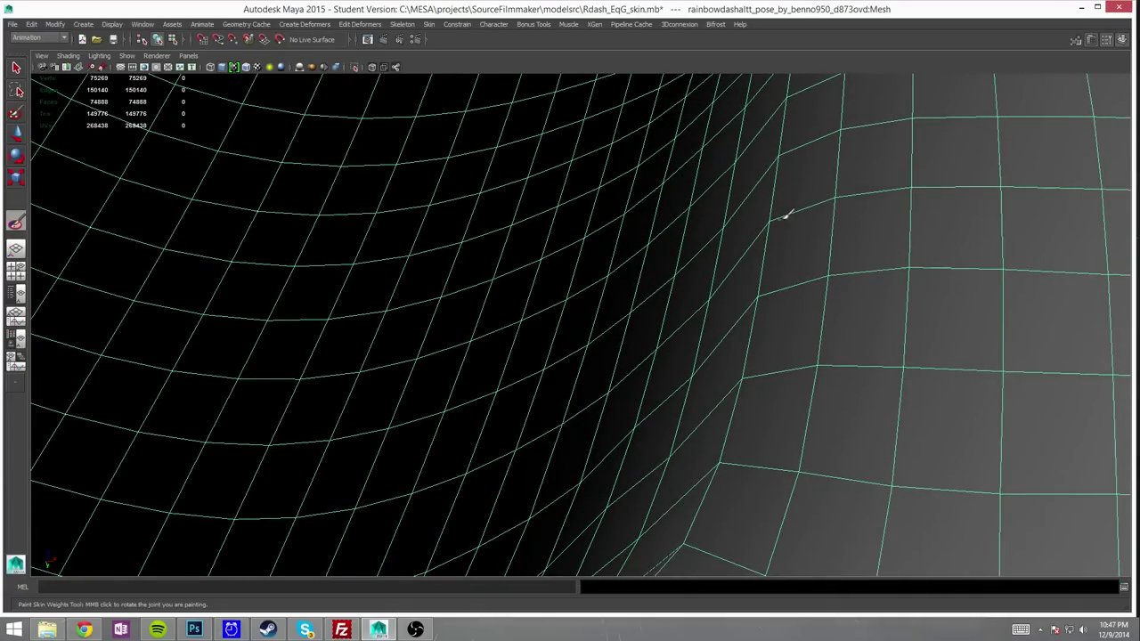
{"action": "mouse_move", "coordinate": [590, 466]}
{"action": "middle_mouse_down"}
{"action": "mouse_move", "coordinate": [415, 501]}
{"action": "mouse_move", "coordinate": [656, 371]}
{"action": "mouse_move", "coordinate": [760, 372]}
{"action": "mouse_move", "coordinate": [1009, 537]}
{"action": "mouse_move", "coordinate": [657, 290]}
{"action": "middle_mouse_up"}
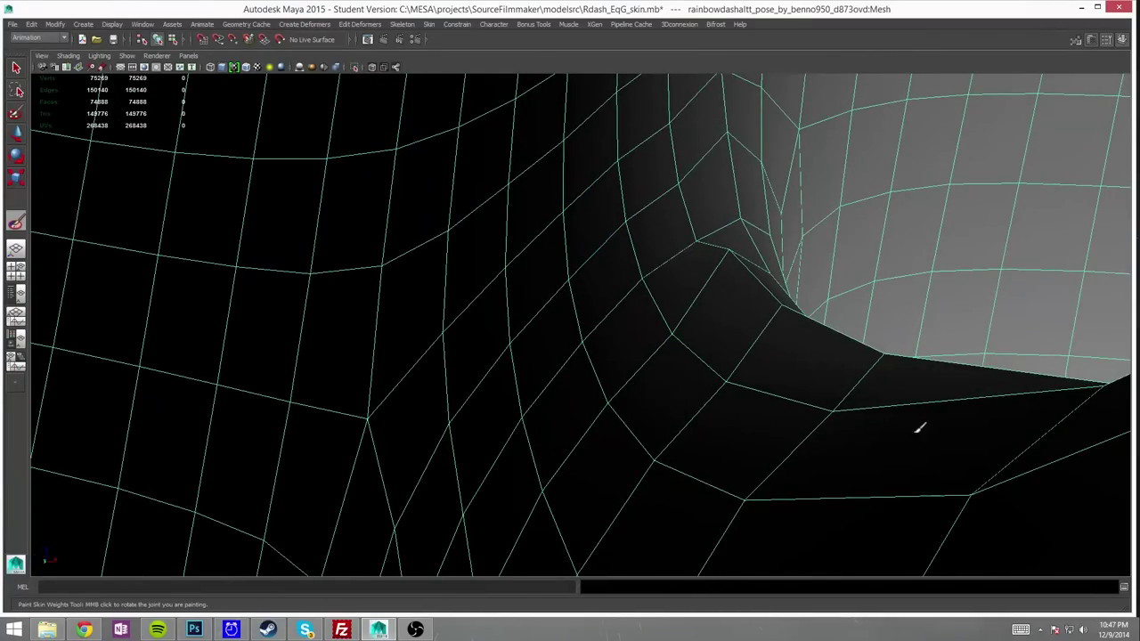
{"action": "middle_click_drag", "start_coordinate": [920, 428], "coordinate": [606, 402]}
{"action": "middle_click_drag", "start_coordinate": [1087, 445], "coordinate": [639, 381]}
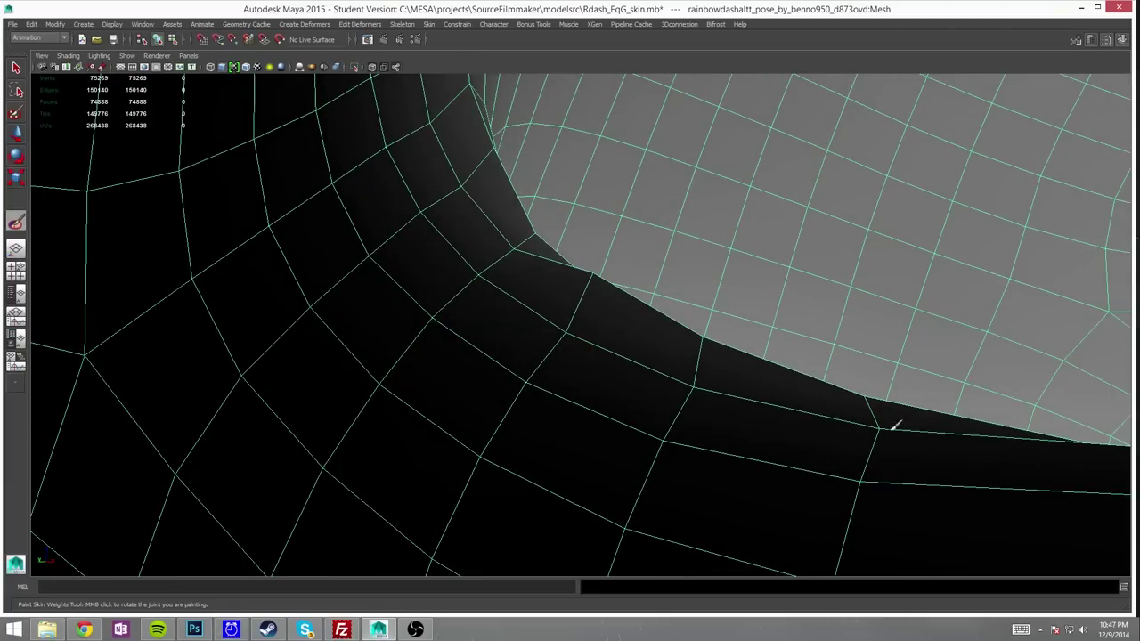
{"action": "mouse_move", "coordinate": [895, 425]}
{"action": "middle_mouse_down"}
{"action": "mouse_move", "coordinate": [468, 298]}
{"action": "mouse_move", "coordinate": [564, 333]}
{"action": "mouse_move", "coordinate": [465, 203]}
{"action": "middle_mouse_up"}
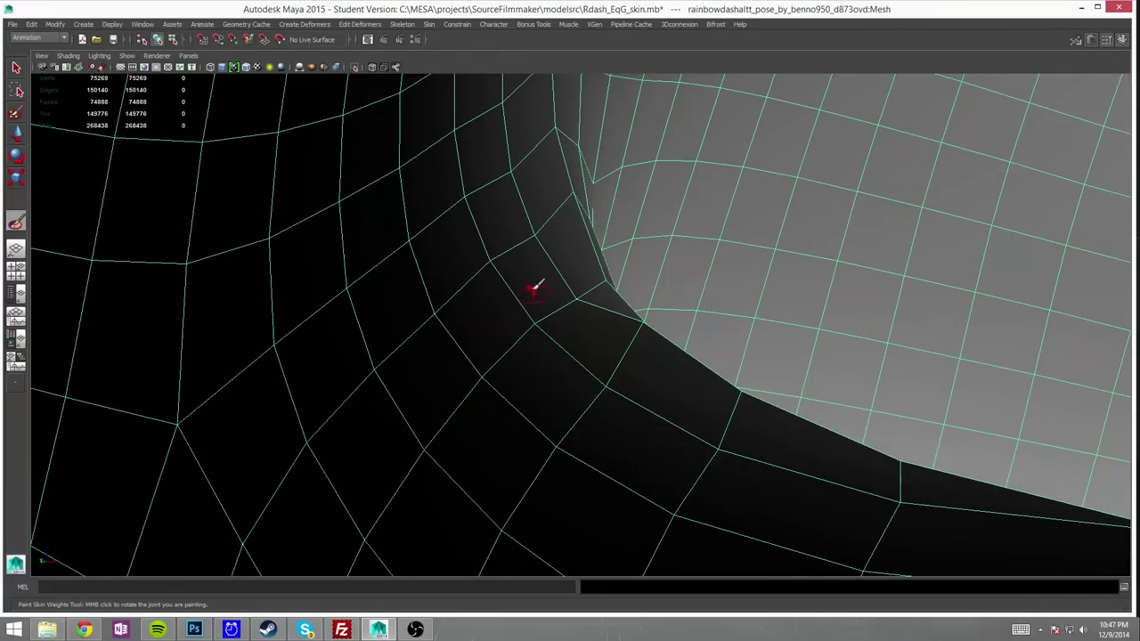
{"action": "mouse_move", "coordinate": [538, 285]}
{"action": "middle_mouse_down"}
{"action": "mouse_move", "coordinate": [466, 171]}
{"action": "mouse_move", "coordinate": [597, 205]}
{"action": "middle_mouse_up"}
{"action": "mouse_move", "coordinate": [628, 297]}
{"action": "middle_mouse_down"}
{"action": "mouse_move", "coordinate": [407, 252]}
{"action": "mouse_move", "coordinate": [419, 329]}
{"action": "mouse_move", "coordinate": [819, 438]}
{"action": "mouse_move", "coordinate": [1054, 219]}
{"action": "mouse_move", "coordinate": [814, 330]}
{"action": "mouse_move", "coordinate": [823, 422]}
{"action": "middle_mouse_up"}
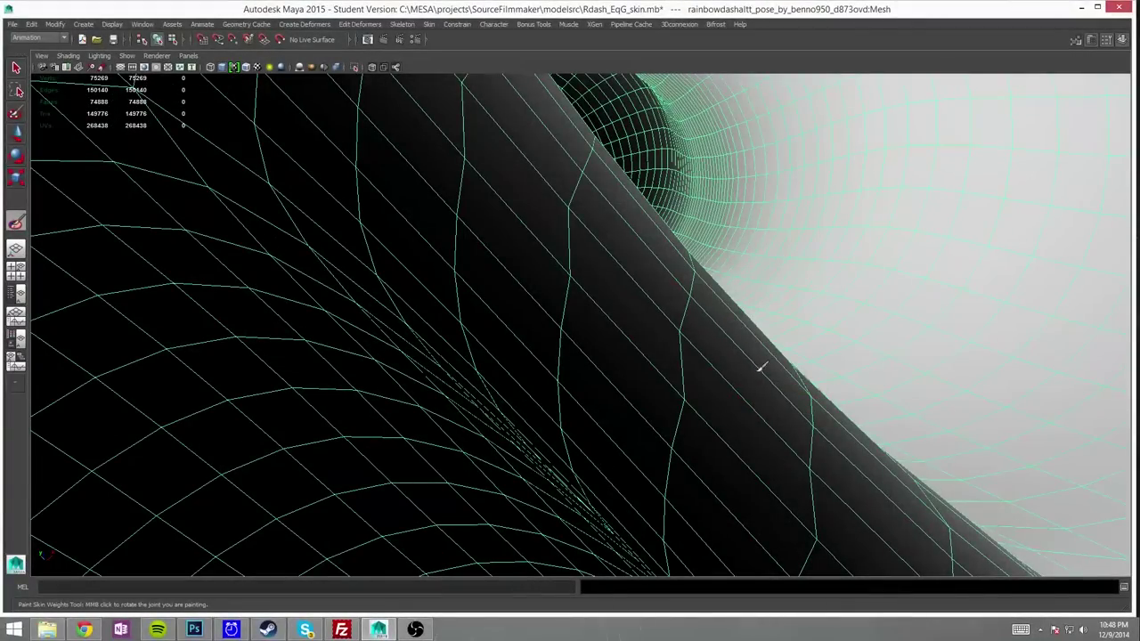
Step: Smooth the weights down the thigh side to the hip junction, then orbit to review
{"action": "middle_click_drag", "start_coordinate": [761, 366], "coordinate": [722, 482]}
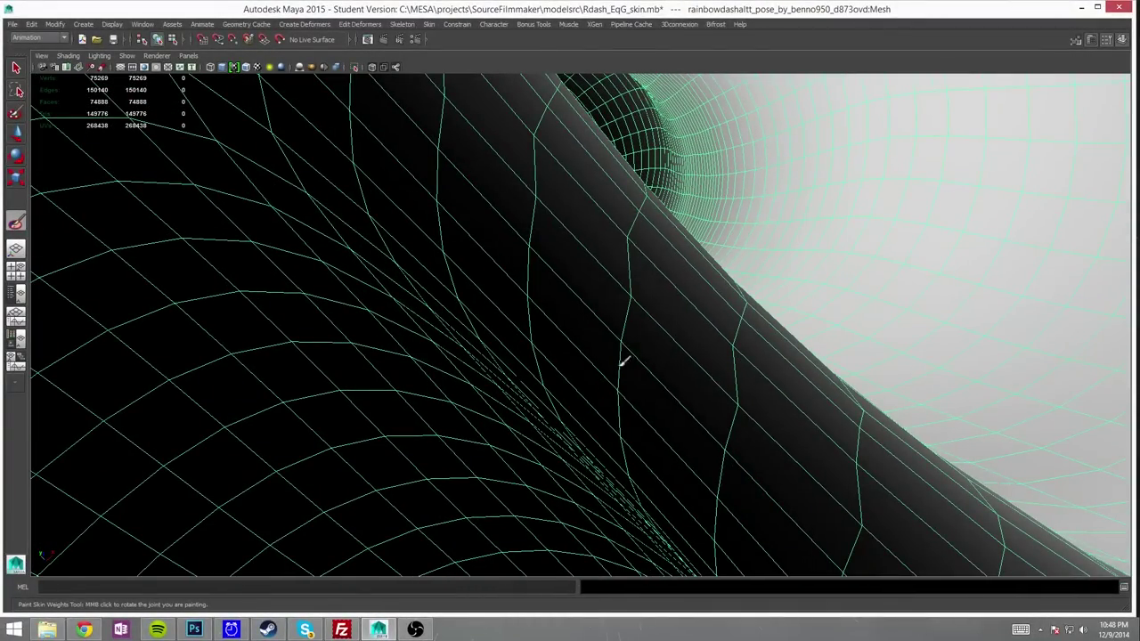
{"action": "mouse_move", "coordinate": [624, 360]}
{"action": "middle_mouse_down"}
{"action": "mouse_move", "coordinate": [672, 300]}
{"action": "mouse_move", "coordinate": [786, 458]}
{"action": "mouse_move", "coordinate": [674, 481]}
{"action": "mouse_move", "coordinate": [670, 332]}
{"action": "mouse_move", "coordinate": [695, 407]}
{"action": "mouse_move", "coordinate": [656, 224]}
{"action": "mouse_move", "coordinate": [682, 344]}
{"action": "mouse_move", "coordinate": [804, 365]}
{"action": "mouse_move", "coordinate": [669, 491]}
{"action": "mouse_move", "coordinate": [893, 309]}
{"action": "middle_mouse_up"}
{"action": "mouse_move", "coordinate": [933, 482]}
{"action": "middle_mouse_down"}
{"action": "mouse_move", "coordinate": [936, 348]}
{"action": "mouse_move", "coordinate": [969, 264]}
{"action": "mouse_move", "coordinate": [865, 234]}
{"action": "middle_mouse_up"}
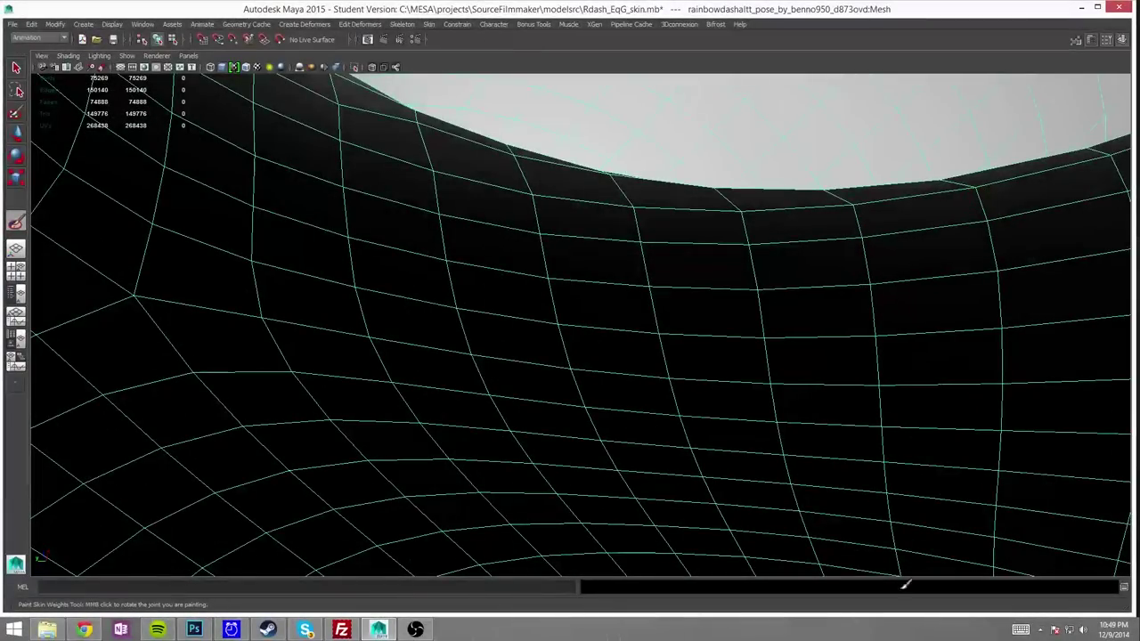
{"action": "middle_click_drag", "start_coordinate": [746, 211], "coordinate": [664, 327]}
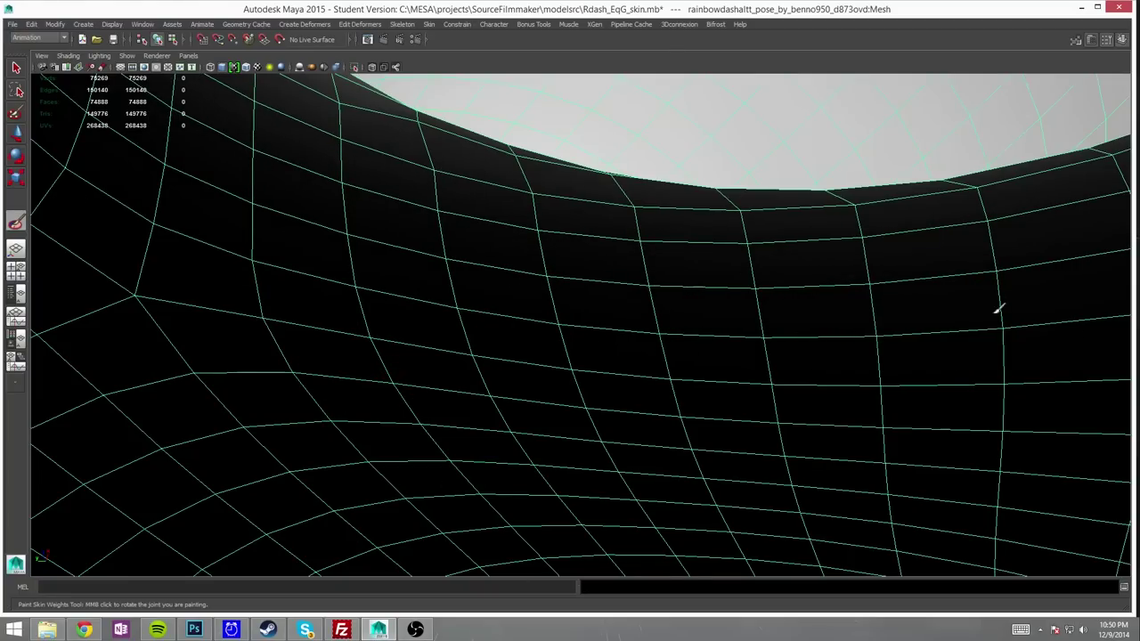
{"action": "mouse_move", "coordinate": [998, 308]}
{"action": "left_mouse_down", "text": "alt"}
{"action": "mouse_move", "coordinate": [602, 161]}
{"action": "mouse_move", "coordinate": [880, 377]}
{"action": "mouse_move", "coordinate": [921, 163]}
{"action": "mouse_move", "coordinate": [933, 243]}
{"action": "mouse_move", "coordinate": [921, 315]}
{"action": "mouse_move", "coordinate": [878, 94]}
{"action": "mouse_move", "coordinate": [828, 229]}
{"action": "mouse_move", "coordinate": [576, 246]}
{"action": "left_mouse_up", "text": "alt"}
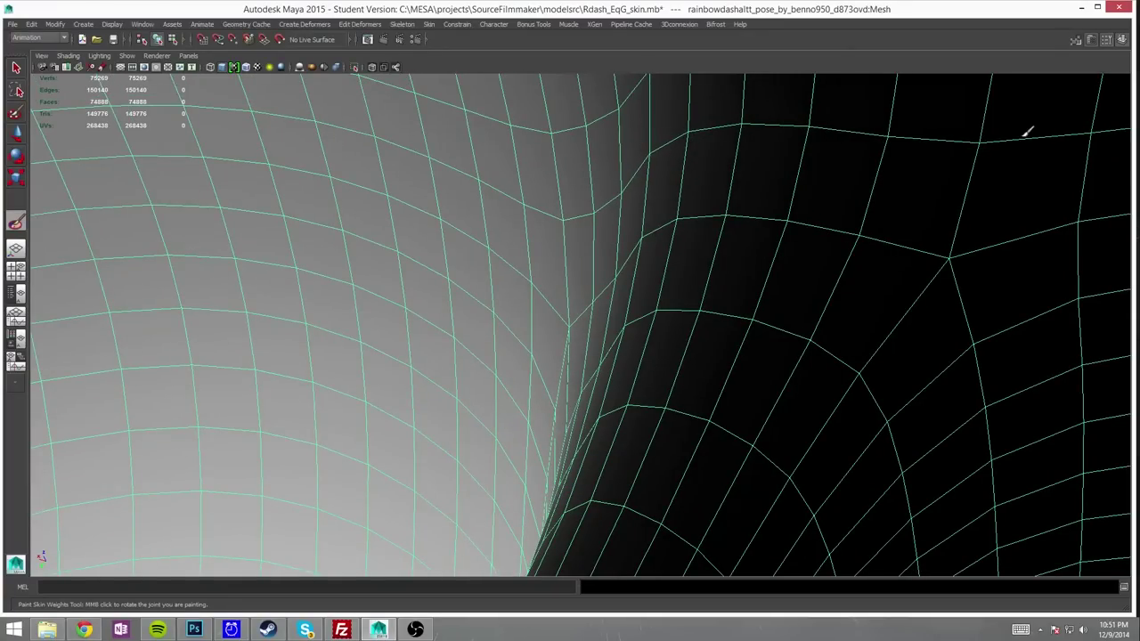
Step: Orbit around the crotch crease to inspect its grey-to-dark weight transition
{"action": "mouse_move", "coordinate": [1027, 132]}
{"action": "left_mouse_down", "text": "alt"}
{"action": "mouse_move", "coordinate": [881, 214]}
{"action": "mouse_move", "coordinate": [798, 208]}
{"action": "mouse_move", "coordinate": [651, 275]}
{"action": "mouse_move", "coordinate": [693, 316]}
{"action": "left_mouse_up", "text": "alt"}
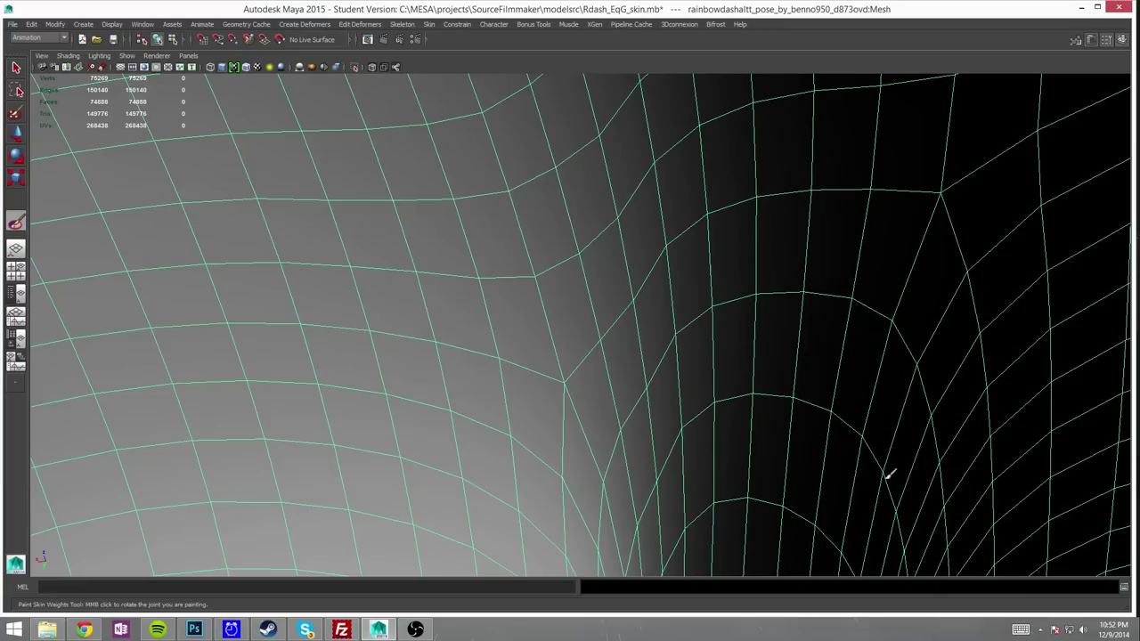
{"action": "mouse_move", "coordinate": [619, 484]}
{"action": "left_mouse_down", "text": "alt"}
{"action": "mouse_move", "coordinate": [636, 377]}
{"action": "mouse_move", "coordinate": [524, 293]}
{"action": "mouse_move", "coordinate": [840, 494]}
{"action": "mouse_move", "coordinate": [425, 301]}
{"action": "left_mouse_up", "text": "alt"}
{"action": "mouse_move", "coordinate": [464, 225]}
{"action": "left_mouse_down", "text": "alt"}
{"action": "mouse_move", "coordinate": [357, 267]}
{"action": "mouse_move", "coordinate": [903, 440]}
{"action": "mouse_move", "coordinate": [831, 320]}
{"action": "mouse_move", "coordinate": [927, 402]}
{"action": "mouse_move", "coordinate": [572, 323]}
{"action": "mouse_move", "coordinate": [864, 330]}
{"action": "mouse_move", "coordinate": [651, 299]}
{"action": "mouse_move", "coordinate": [407, 344]}
{"action": "mouse_move", "coordinate": [952, 235]}
{"action": "mouse_move", "coordinate": [825, 448]}
{"action": "left_mouse_up", "text": "alt"}
{"action": "mouse_move", "coordinate": [577, 306]}
{"action": "left_mouse_down", "text": "alt"}
{"action": "mouse_move", "coordinate": [771, 262]}
{"action": "mouse_move", "coordinate": [769, 194]}
{"action": "mouse_move", "coordinate": [633, 223]}
{"action": "mouse_move", "coordinate": [796, 308]}
{"action": "mouse_move", "coordinate": [640, 125]}
{"action": "left_mouse_up", "text": "alt"}
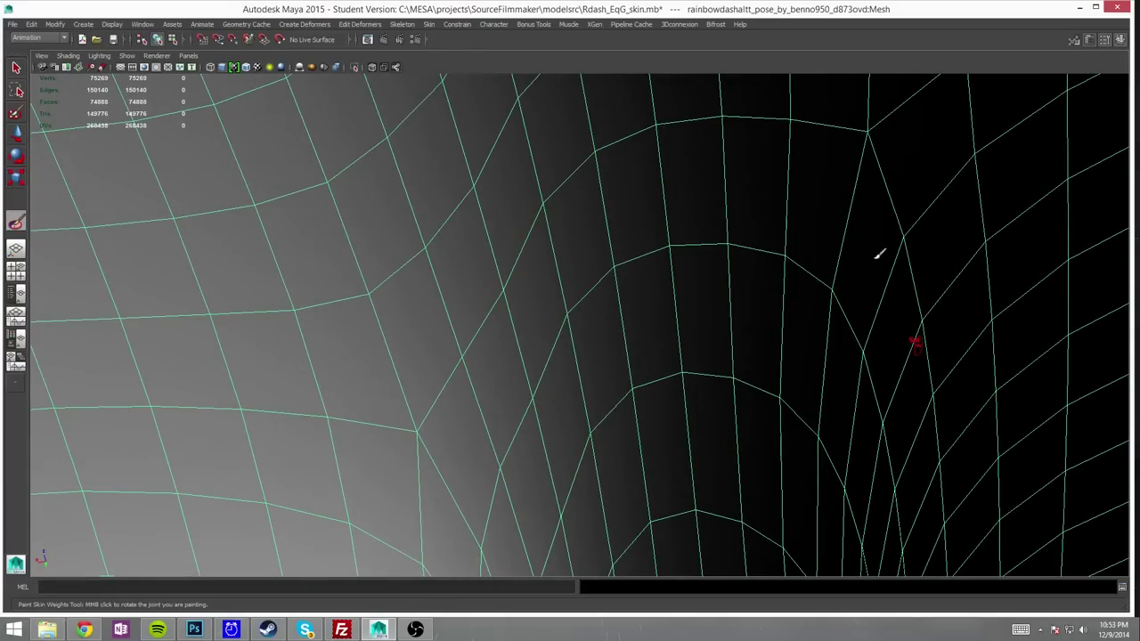
{"action": "mouse_move", "coordinate": [880, 254]}
{"action": "left_mouse_down", "text": "alt"}
{"action": "mouse_move", "coordinate": [623, 247]}
{"action": "mouse_move", "coordinate": [604, 132]}
{"action": "left_mouse_up", "text": "alt"}
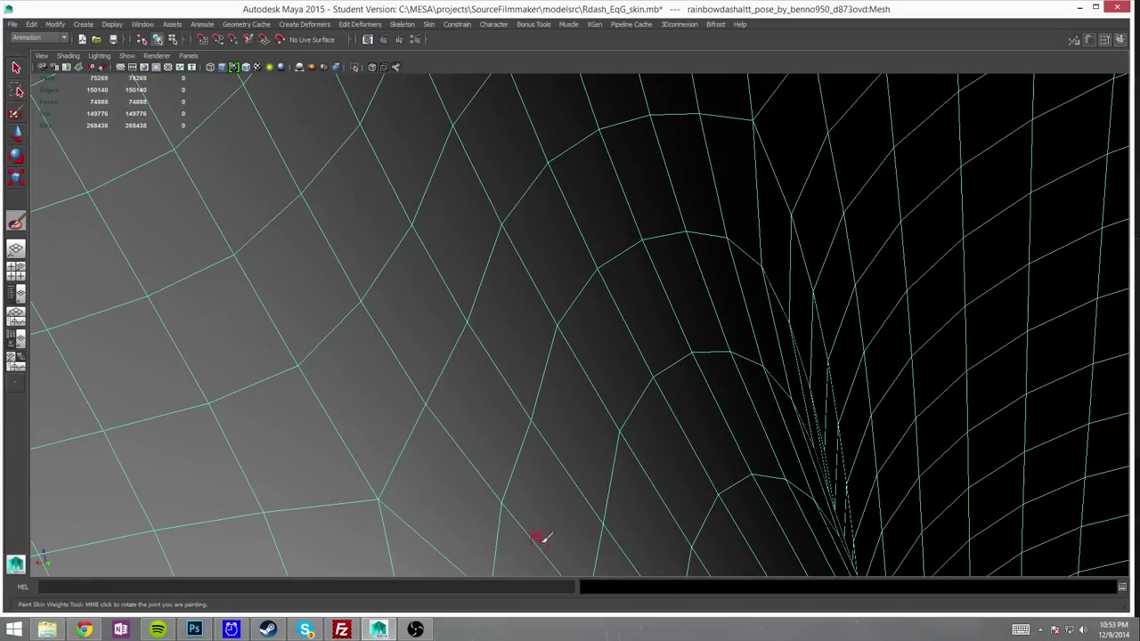
{"action": "left_click_drag", "start_coordinate": [537, 539], "coordinate": [738, 279], "text": "alt"}
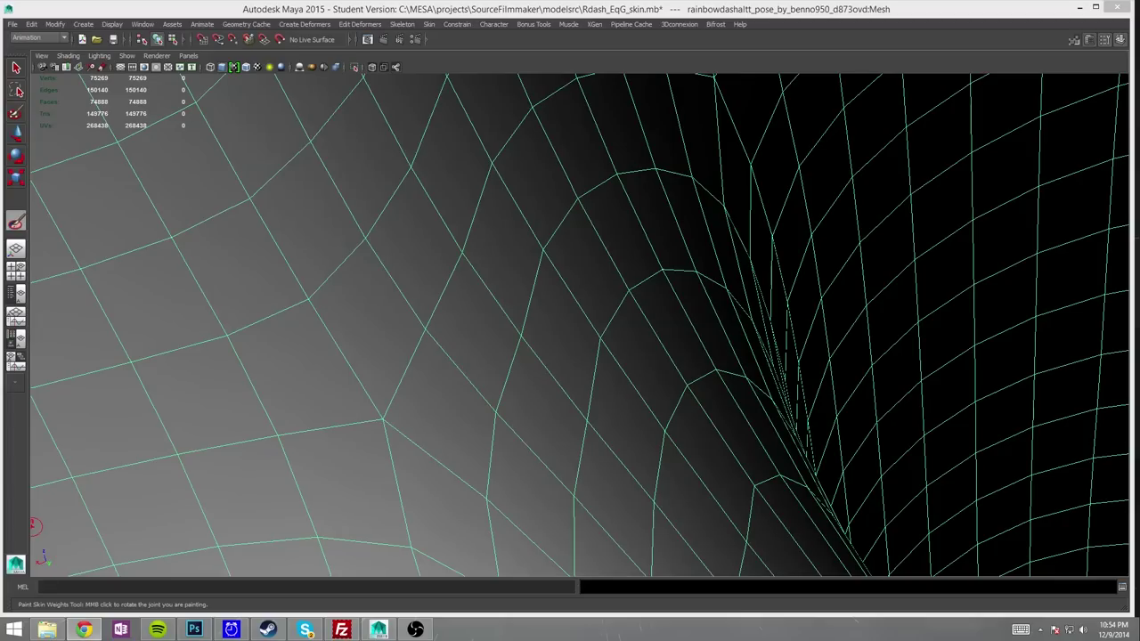
Step: Orbit under the fold and around the hip side toward the ring-shaped leg opening
{"action": "mouse_move", "coordinate": [382, 374]}
{"action": "left_mouse_down", "text": "alt"}
{"action": "mouse_move", "coordinate": [656, 351]}
{"action": "mouse_move", "coordinate": [861, 288]}
{"action": "mouse_move", "coordinate": [529, 339]}
{"action": "mouse_move", "coordinate": [491, 433]}
{"action": "mouse_move", "coordinate": [517, 311]}
{"action": "left_mouse_up", "text": "alt"}
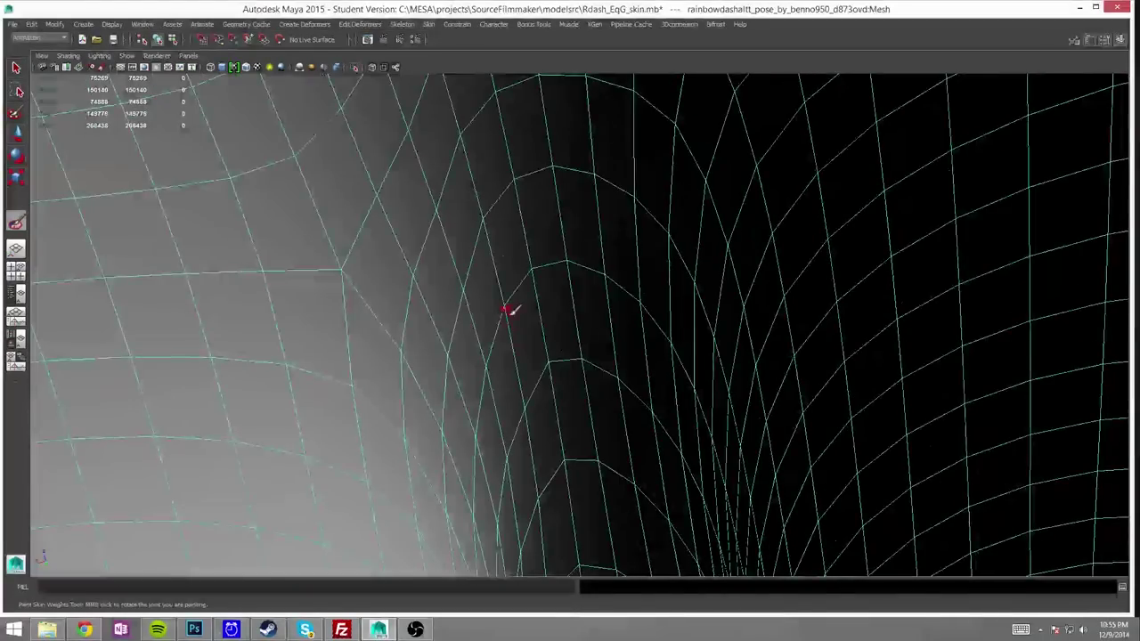
{"action": "mouse_move", "coordinate": [568, 356]}
{"action": "left_mouse_down", "text": "alt"}
{"action": "mouse_move", "coordinate": [720, 515]}
{"action": "mouse_move", "coordinate": [753, 117]}
{"action": "mouse_move", "coordinate": [713, 214]}
{"action": "mouse_move", "coordinate": [570, 371]}
{"action": "mouse_move", "coordinate": [629, 360]}
{"action": "mouse_move", "coordinate": [702, 178]}
{"action": "mouse_move", "coordinate": [1023, 325]}
{"action": "mouse_move", "coordinate": [749, 223]}
{"action": "mouse_move", "coordinate": [698, 318]}
{"action": "mouse_move", "coordinate": [740, 354]}
{"action": "mouse_move", "coordinate": [635, 418]}
{"action": "left_mouse_up", "text": "alt"}
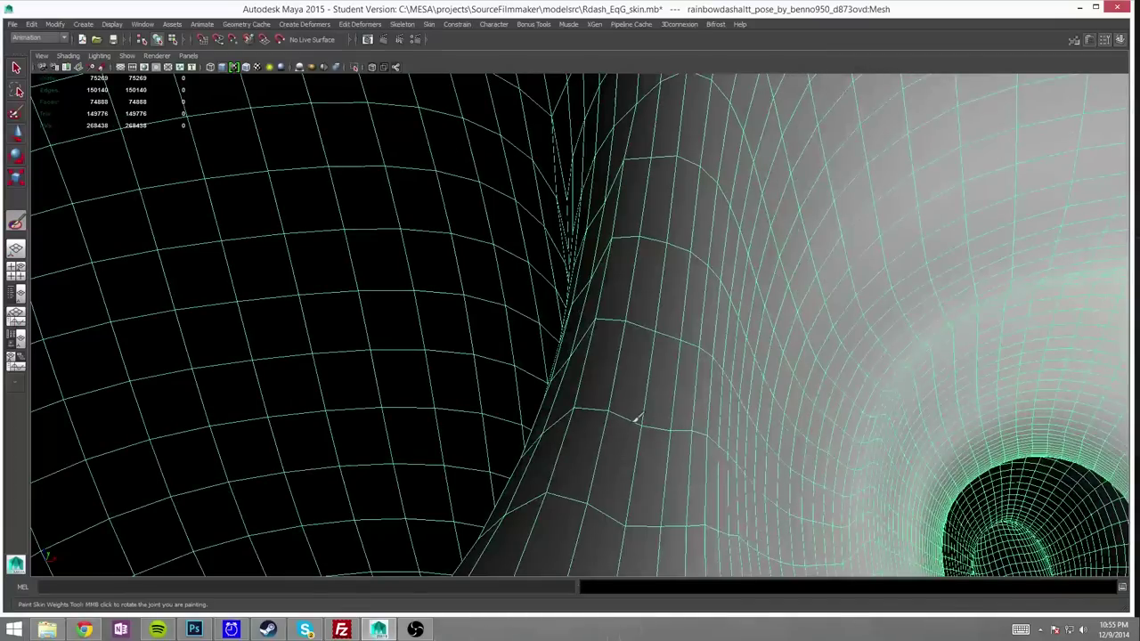
{"action": "left_click_drag", "start_coordinate": [702, 532], "coordinate": [964, 496], "text": "alt"}
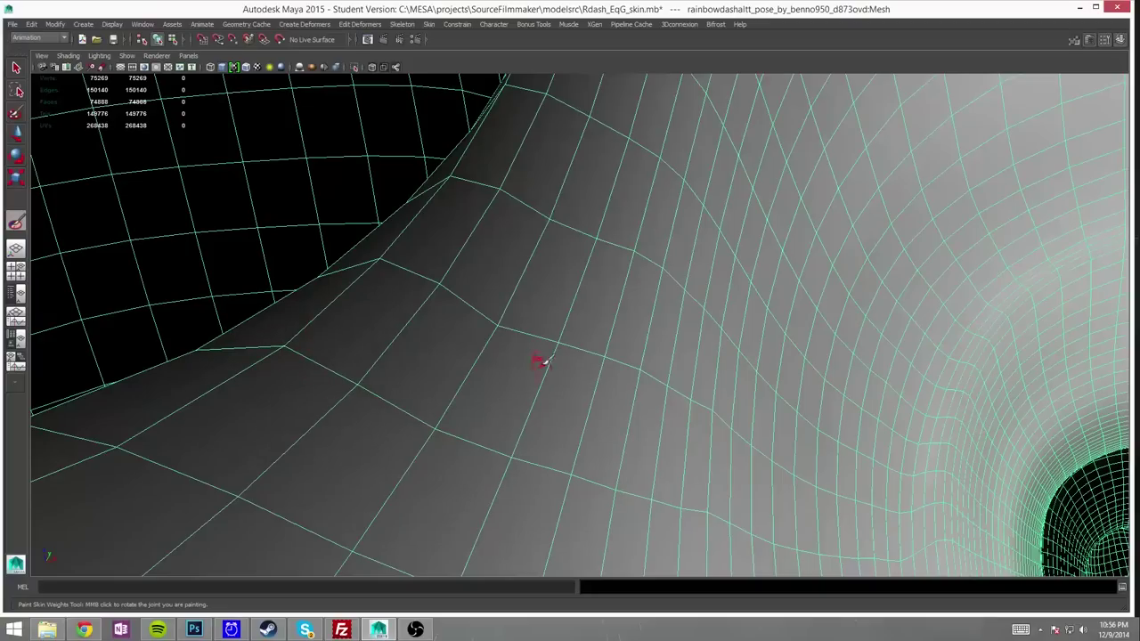
{"action": "mouse_move", "coordinate": [585, 337]}
{"action": "left_mouse_down", "text": "alt"}
{"action": "mouse_move", "coordinate": [437, 305]}
{"action": "mouse_move", "coordinate": [641, 357]}
{"action": "mouse_move", "coordinate": [491, 311]}
{"action": "mouse_move", "coordinate": [561, 361]}
{"action": "mouse_move", "coordinate": [552, 484]}
{"action": "mouse_move", "coordinate": [934, 306]}
{"action": "mouse_move", "coordinate": [942, 451]}
{"action": "mouse_move", "coordinate": [875, 501]}
{"action": "left_mouse_up", "text": "alt"}
{"action": "left_click_drag", "start_coordinate": [738, 439], "coordinate": [748, 317], "text": "alt"}
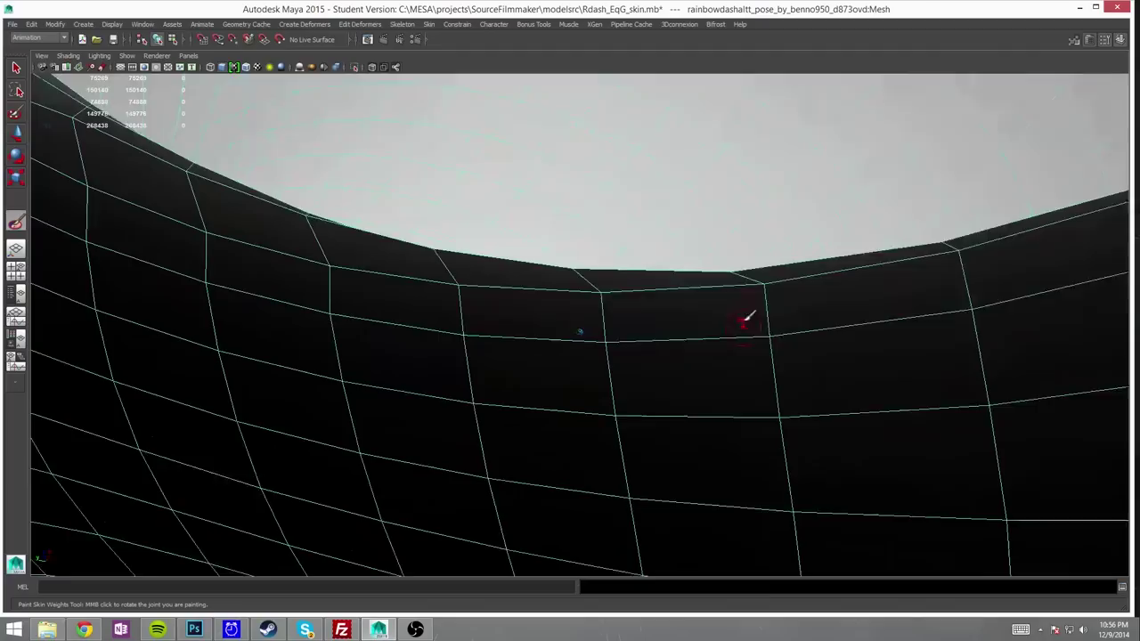
{"action": "mouse_move", "coordinate": [591, 285]}
{"action": "left_mouse_down", "text": "alt"}
{"action": "mouse_move", "coordinate": [315, 290]}
{"action": "mouse_move", "coordinate": [344, 262]}
{"action": "mouse_move", "coordinate": [704, 338]}
{"action": "mouse_move", "coordinate": [782, 492]}
{"action": "mouse_move", "coordinate": [804, 285]}
{"action": "mouse_move", "coordinate": [739, 270]}
{"action": "mouse_move", "coordinate": [705, 306]}
{"action": "mouse_move", "coordinate": [860, 423]}
{"action": "mouse_move", "coordinate": [1000, 217]}
{"action": "mouse_move", "coordinate": [822, 390]}
{"action": "mouse_move", "coordinate": [873, 389]}
{"action": "mouse_move", "coordinate": [726, 370]}
{"action": "mouse_move", "coordinate": [731, 425]}
{"action": "mouse_move", "coordinate": [827, 419]}
{"action": "mouse_move", "coordinate": [952, 247]}
{"action": "mouse_move", "coordinate": [950, 296]}
{"action": "mouse_move", "coordinate": [844, 462]}
{"action": "left_mouse_up", "text": "alt"}
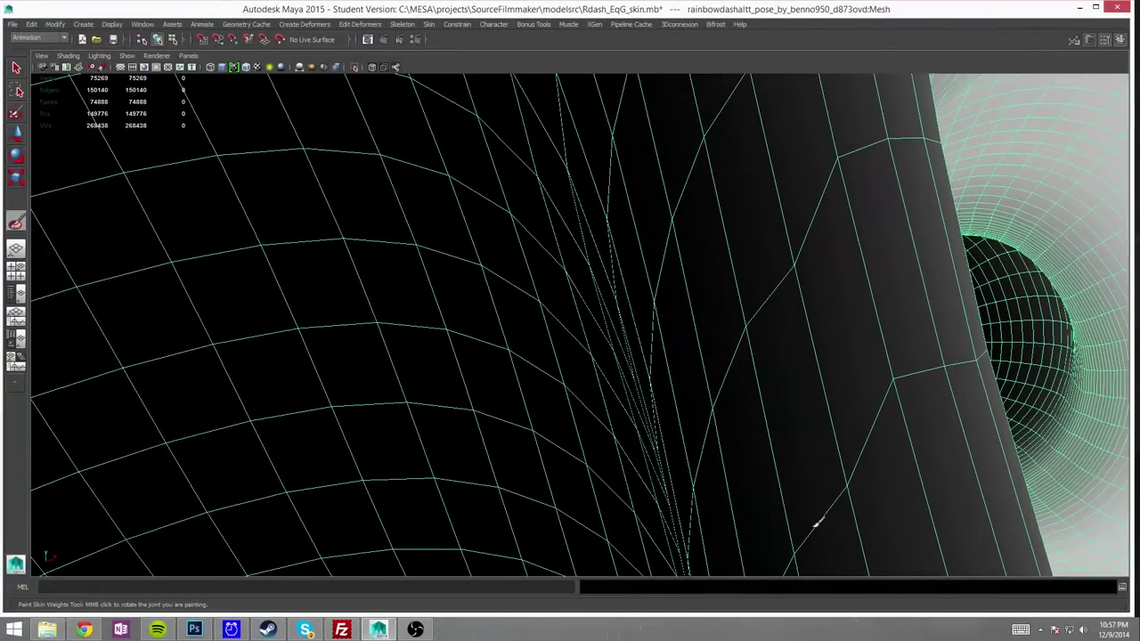
{"action": "left_click_drag", "start_coordinate": [817, 524], "coordinate": [842, 290], "text": "alt"}
{"action": "mouse_move", "coordinate": [950, 386]}
{"action": "left_mouse_down", "text": "alt"}
{"action": "mouse_move", "coordinate": [580, 324]}
{"action": "mouse_move", "coordinate": [471, 433]}
{"action": "mouse_move", "coordinate": [476, 470]}
{"action": "mouse_move", "coordinate": [528, 228]}
{"action": "left_mouse_up", "text": "alt"}
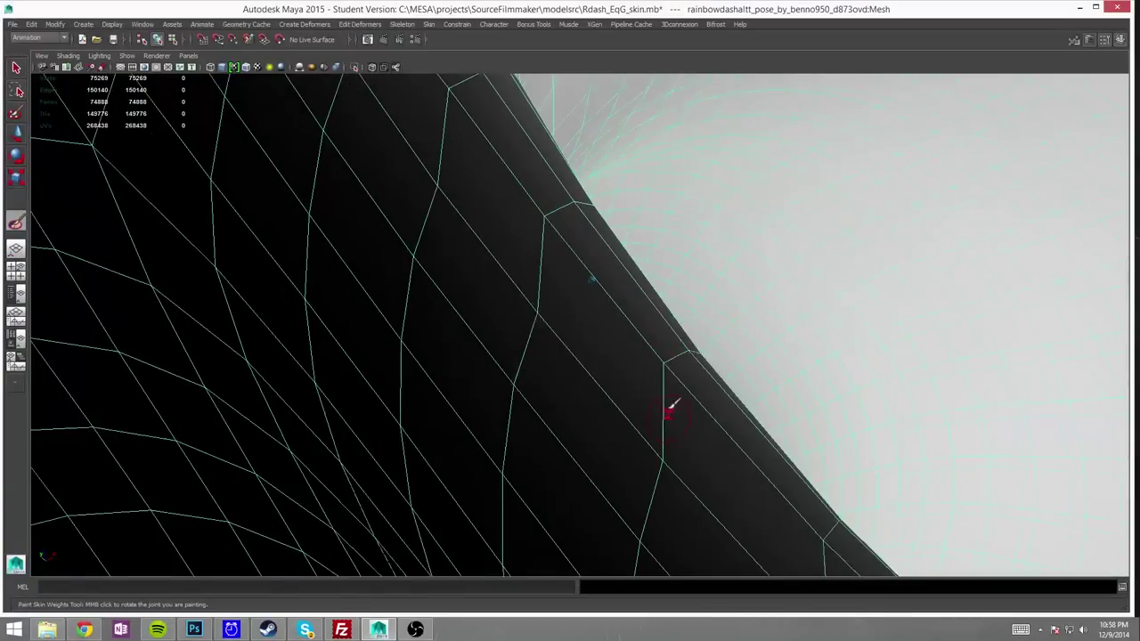
{"action": "left_click_drag", "start_coordinate": [625, 429], "coordinate": [718, 483], "text": "alt"}
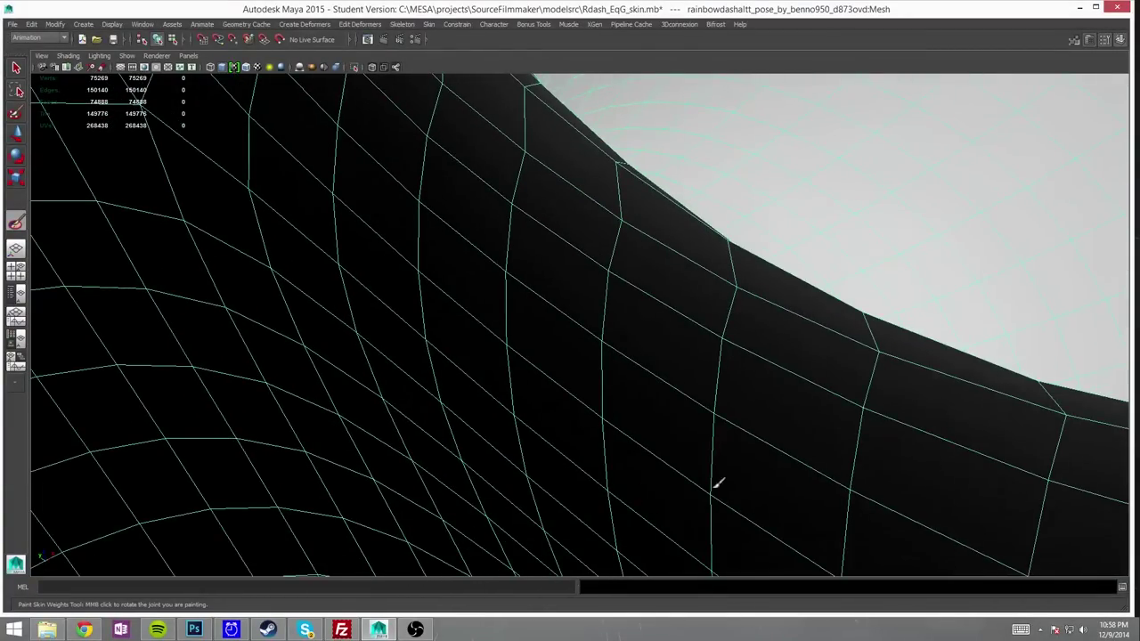
{"action": "left_click_drag", "start_coordinate": [728, 360], "coordinate": [766, 522], "text": "alt"}
{"action": "left_click_drag", "start_coordinate": [667, 380], "coordinate": [599, 460], "text": "alt"}
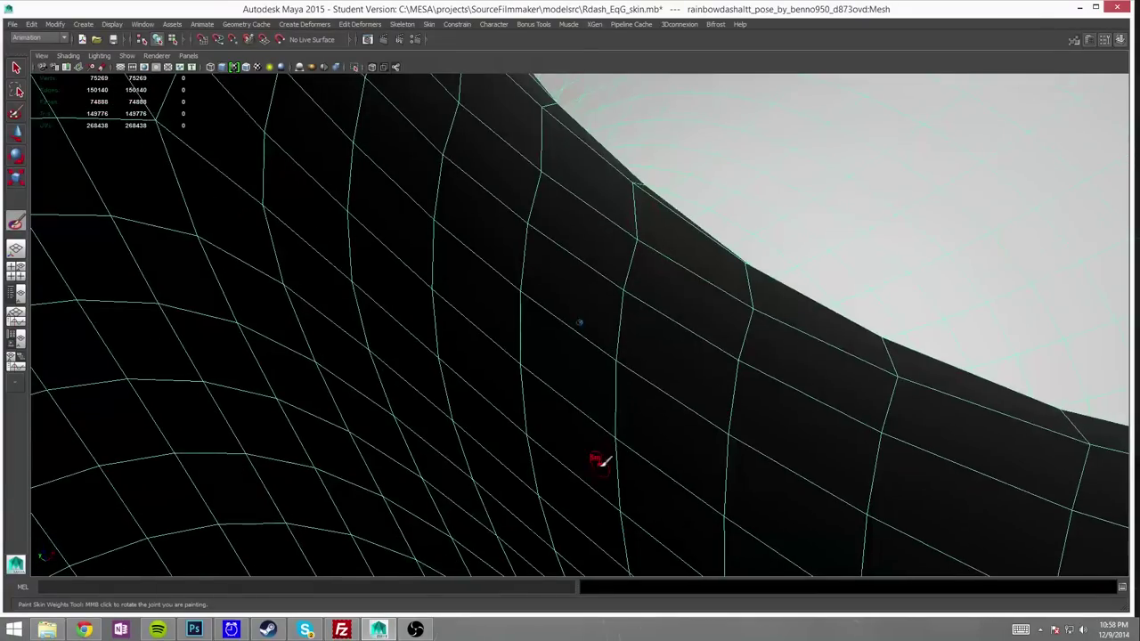
{"action": "left_click_drag", "start_coordinate": [592, 191], "coordinate": [670, 436], "text": "alt"}
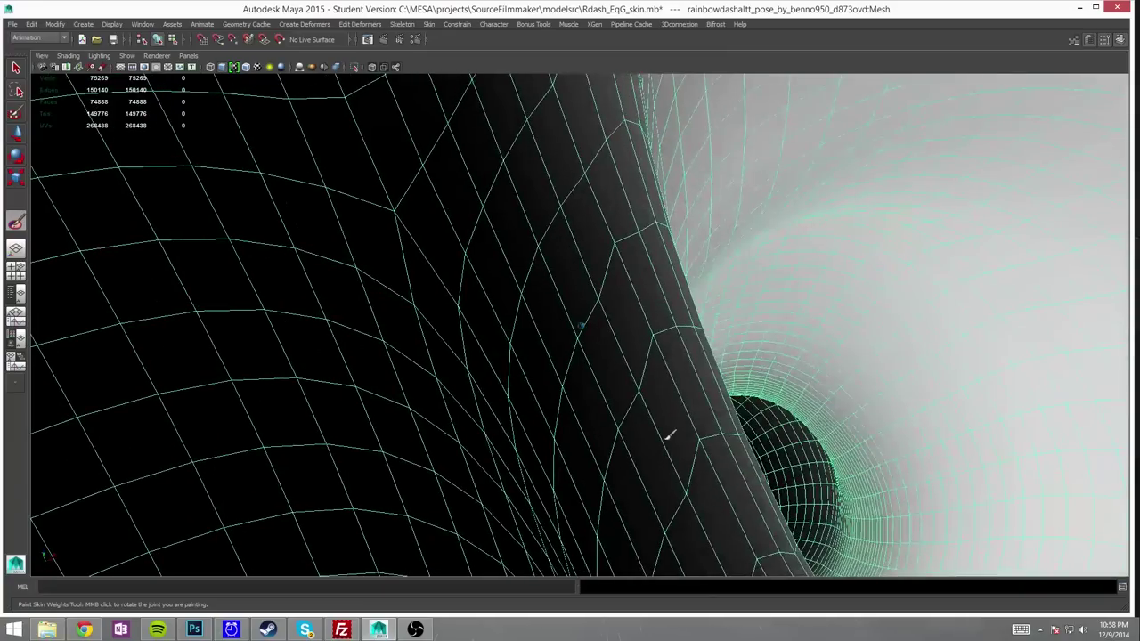
{"action": "mouse_move", "coordinate": [584, 254]}
{"action": "left_mouse_down", "text": "alt"}
{"action": "mouse_move", "coordinate": [644, 424]}
{"action": "mouse_move", "coordinate": [756, 305]}
{"action": "mouse_move", "coordinate": [555, 543]}
{"action": "mouse_move", "coordinate": [376, 239]}
{"action": "mouse_move", "coordinate": [522, 173]}
{"action": "mouse_move", "coordinate": [659, 196]}
{"action": "mouse_move", "coordinate": [979, 348]}
{"action": "mouse_move", "coordinate": [778, 140]}
{"action": "mouse_move", "coordinate": [611, 232]}
{"action": "mouse_move", "coordinate": [610, 245]}
{"action": "left_mouse_up", "text": "alt"}
{"action": "mouse_move", "coordinate": [641, 159]}
{"action": "left_mouse_down", "text": "alt"}
{"action": "mouse_move", "coordinate": [807, 229]}
{"action": "mouse_move", "coordinate": [621, 258]}
{"action": "mouse_move", "coordinate": [532, 229]}
{"action": "mouse_move", "coordinate": [584, 187]}
{"action": "mouse_move", "coordinate": [511, 219]}
{"action": "mouse_move", "coordinate": [588, 242]}
{"action": "mouse_move", "coordinate": [618, 214]}
{"action": "mouse_move", "coordinate": [564, 169]}
{"action": "mouse_move", "coordinate": [333, 216]}
{"action": "mouse_move", "coordinate": [516, 222]}
{"action": "mouse_move", "coordinate": [175, 160]}
{"action": "mouse_move", "coordinate": [643, 165]}
{"action": "mouse_move", "coordinate": [587, 314]}
{"action": "left_mouse_up", "text": "alt"}
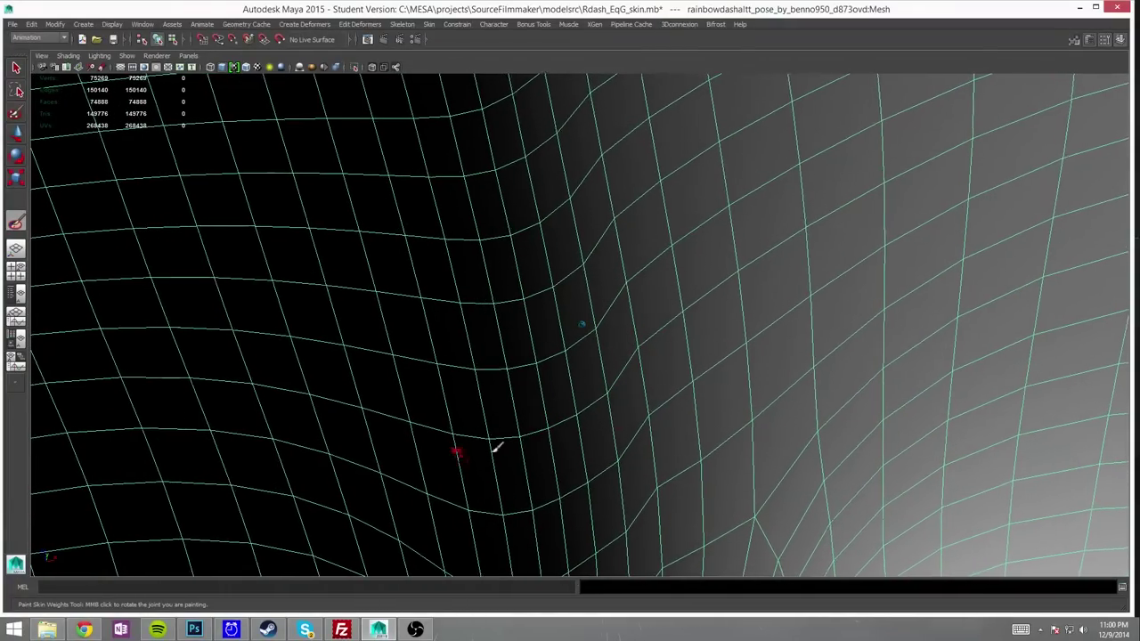
{"action": "mouse_move", "coordinate": [617, 318]}
{"action": "left_mouse_down", "text": "alt"}
{"action": "mouse_move", "coordinate": [437, 354]}
{"action": "mouse_move", "coordinate": [632, 339]}
{"action": "mouse_move", "coordinate": [280, 382]}
{"action": "mouse_move", "coordinate": [583, 434]}
{"action": "mouse_move", "coordinate": [592, 413]}
{"action": "left_mouse_up", "text": "alt"}
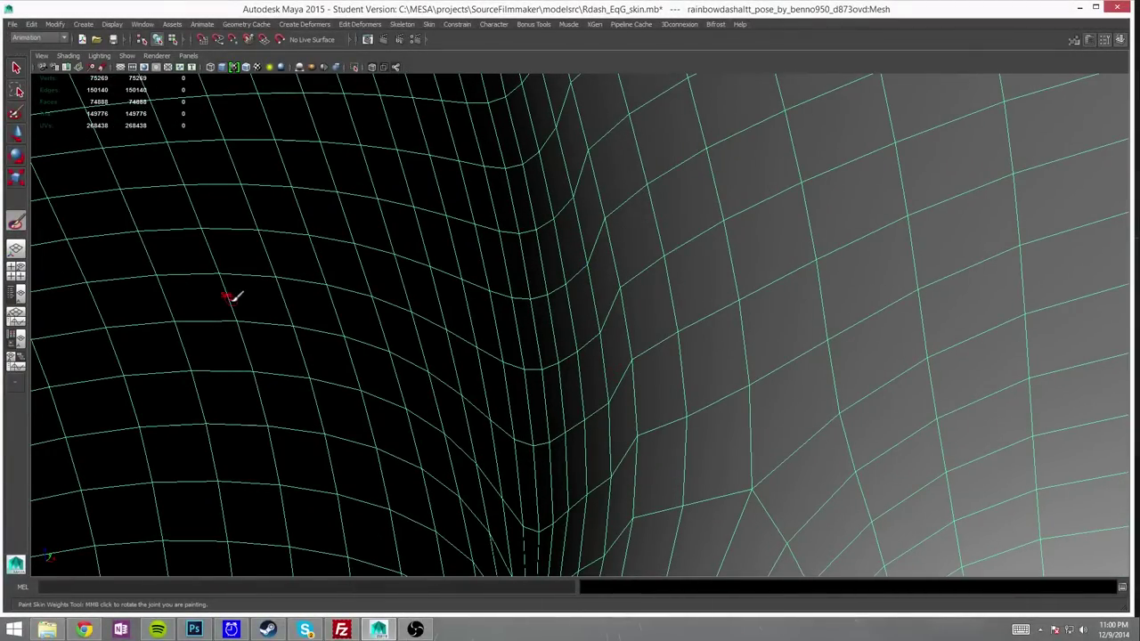
{"action": "mouse_move", "coordinate": [230, 296]}
{"action": "left_mouse_down", "text": "alt"}
{"action": "mouse_move", "coordinate": [590, 382]}
{"action": "mouse_move", "coordinate": [642, 460]}
{"action": "mouse_move", "coordinate": [579, 361]}
{"action": "mouse_move", "coordinate": [598, 316]}
{"action": "mouse_move", "coordinate": [571, 383]}
{"action": "left_mouse_up", "text": "alt"}
{"action": "mouse_move", "coordinate": [428, 449]}
{"action": "left_mouse_down", "text": "alt"}
{"action": "mouse_move", "coordinate": [306, 413]}
{"action": "mouse_move", "coordinate": [650, 362]}
{"action": "mouse_move", "coordinate": [400, 407]}
{"action": "mouse_move", "coordinate": [178, 385]}
{"action": "mouse_move", "coordinate": [662, 361]}
{"action": "left_mouse_up", "text": "alt"}
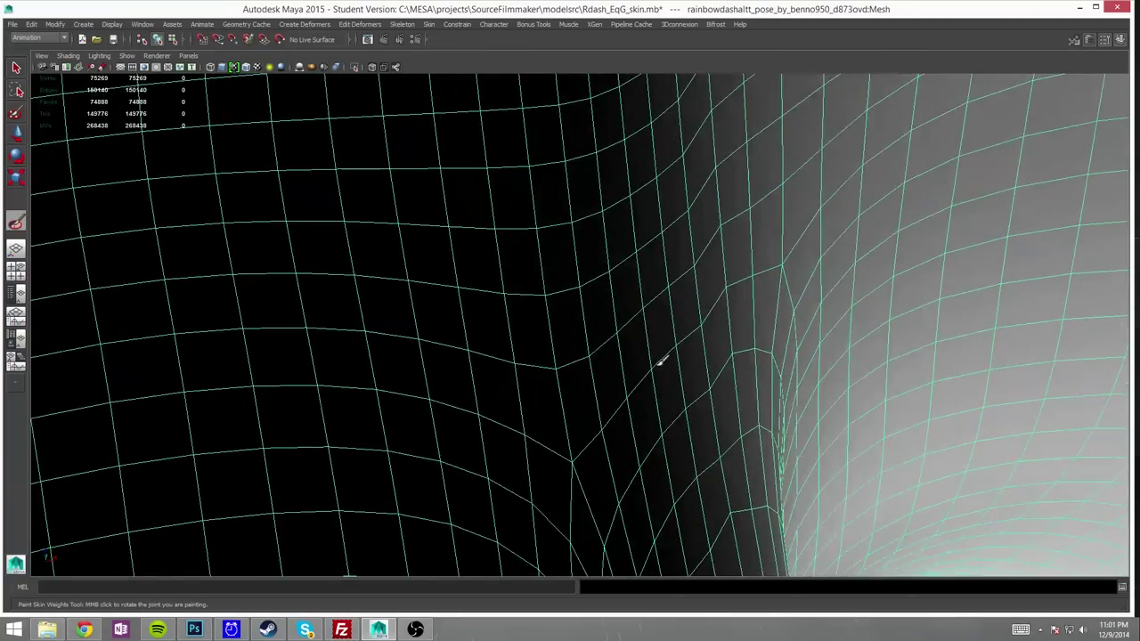
{"action": "mouse_move", "coordinate": [631, 460]}
{"action": "left_mouse_down", "text": "alt"}
{"action": "mouse_move", "coordinate": [649, 458]}
{"action": "mouse_move", "coordinate": [687, 356]}
{"action": "mouse_move", "coordinate": [725, 425]}
{"action": "mouse_move", "coordinate": [864, 326]}
{"action": "mouse_move", "coordinate": [787, 275]}
{"action": "mouse_move", "coordinate": [941, 262]}
{"action": "mouse_move", "coordinate": [881, 395]}
{"action": "mouse_move", "coordinate": [664, 330]}
{"action": "mouse_move", "coordinate": [478, 249]}
{"action": "mouse_move", "coordinate": [279, 306]}
{"action": "mouse_move", "coordinate": [929, 476]}
{"action": "mouse_move", "coordinate": [681, 284]}
{"action": "left_mouse_up", "text": "alt"}
{"action": "left_click_drag", "start_coordinate": [797, 120], "coordinate": [899, 230], "text": "alt"}
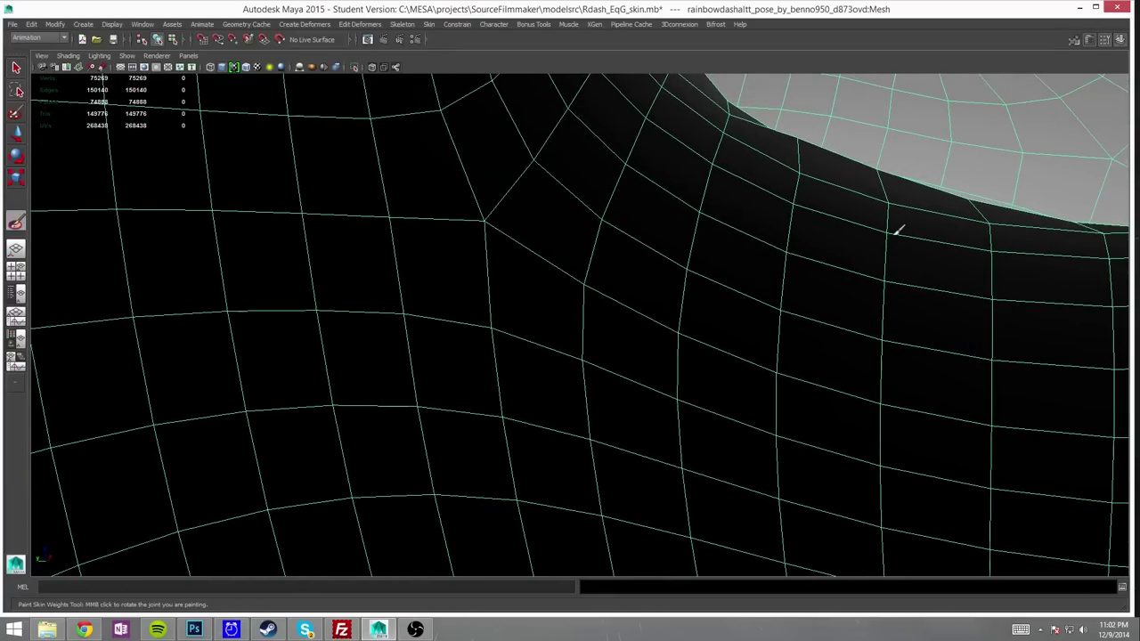
{"action": "mouse_move", "coordinate": [989, 235]}
{"action": "left_mouse_down", "text": "alt"}
{"action": "mouse_move", "coordinate": [804, 143]}
{"action": "mouse_move", "coordinate": [781, 526]}
{"action": "mouse_move", "coordinate": [661, 145]}
{"action": "mouse_move", "coordinate": [781, 211]}
{"action": "mouse_move", "coordinate": [834, 217]}
{"action": "mouse_move", "coordinate": [871, 331]}
{"action": "mouse_move", "coordinate": [773, 125]}
{"action": "left_mouse_up", "text": "alt"}
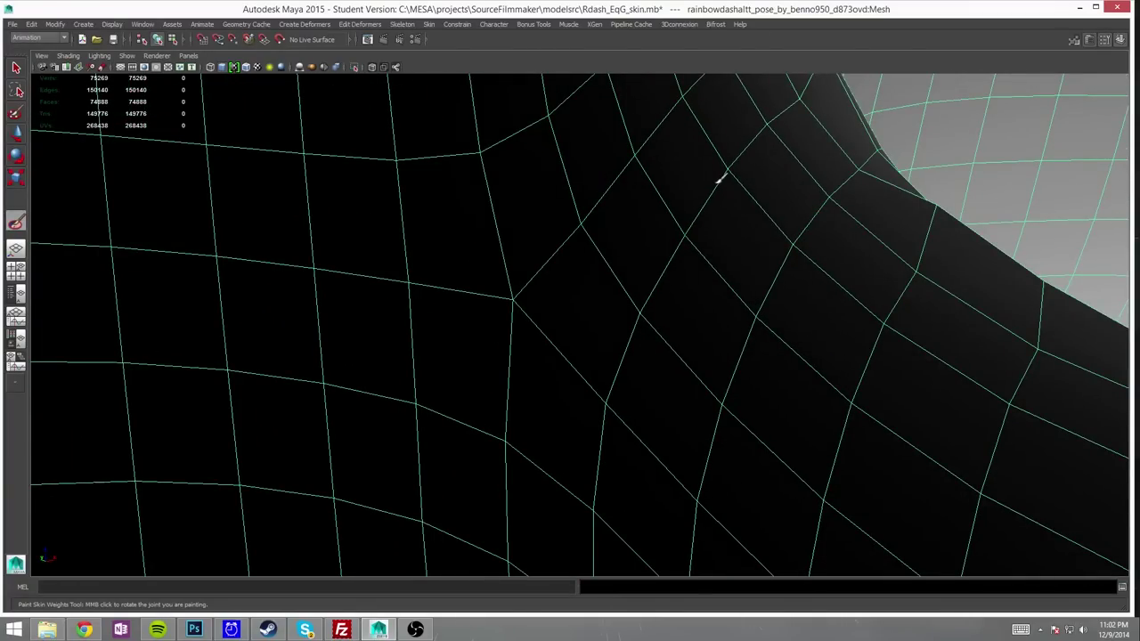
{"action": "mouse_move", "coordinate": [720, 178]}
{"action": "left_mouse_down", "text": "alt"}
{"action": "mouse_move", "coordinate": [864, 101]}
{"action": "mouse_move", "coordinate": [863, 211]}
{"action": "left_mouse_up", "text": "alt"}
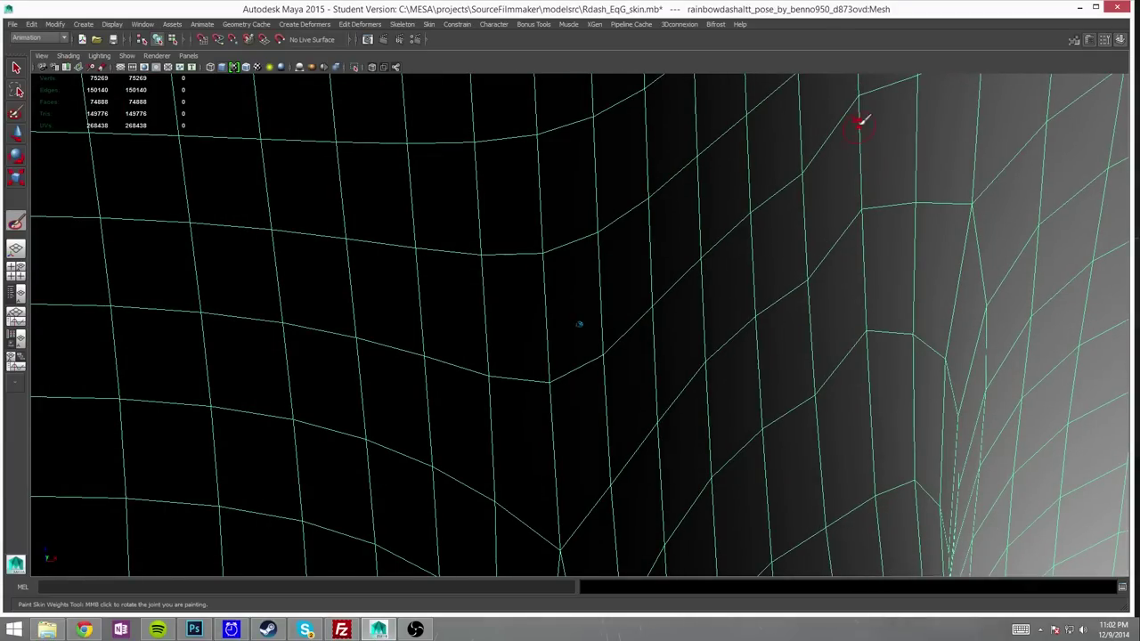
{"action": "left_click_drag", "start_coordinate": [862, 120], "coordinate": [875, 158], "text": "alt"}
{"action": "left_click_drag", "start_coordinate": [956, 119], "coordinate": [980, 92], "text": "alt"}
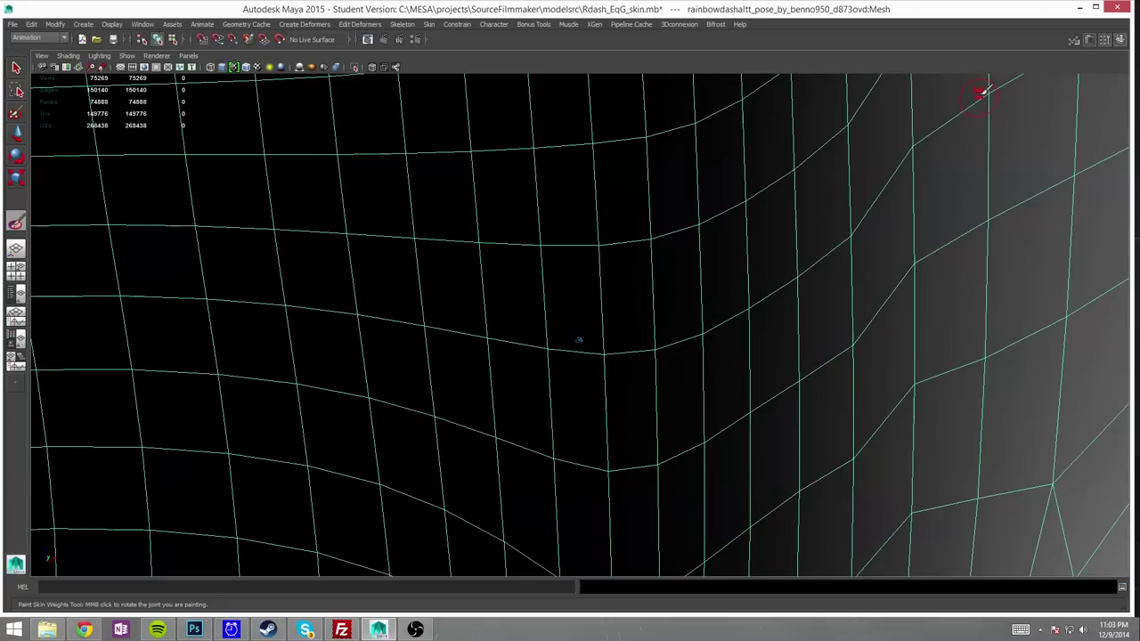
{"action": "mouse_move", "coordinate": [849, 140]}
{"action": "left_mouse_down", "text": "alt"}
{"action": "mouse_move", "coordinate": [789, 283]}
{"action": "mouse_move", "coordinate": [552, 344]}
{"action": "mouse_move", "coordinate": [810, 122]}
{"action": "mouse_move", "coordinate": [438, 212]}
{"action": "mouse_move", "coordinate": [885, 148]}
{"action": "left_mouse_up", "text": "alt"}
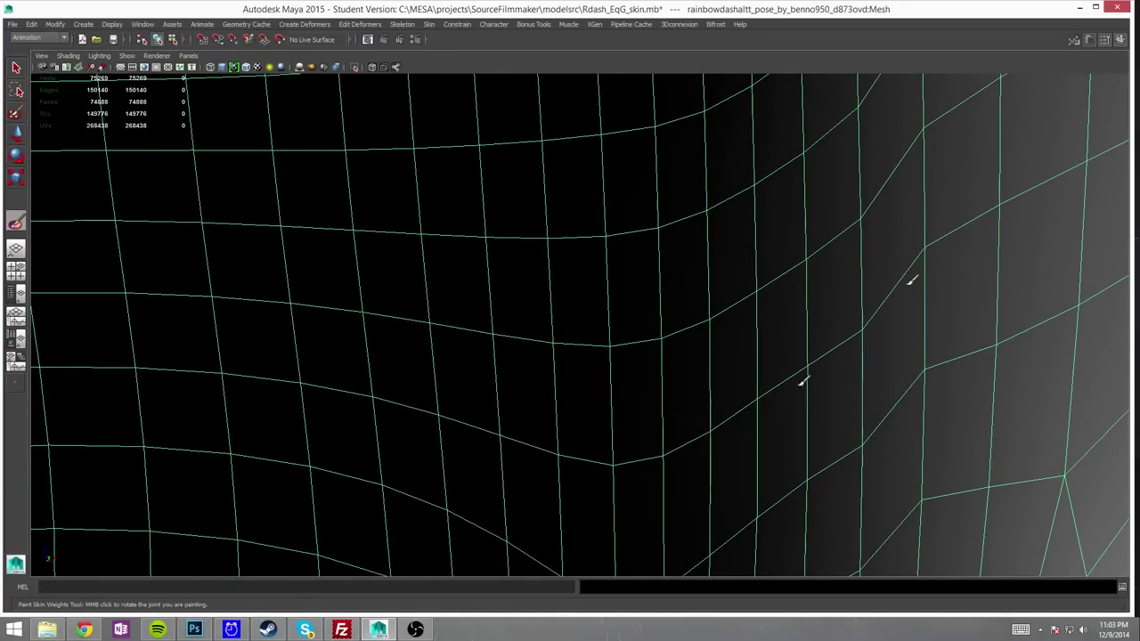
{"action": "mouse_move", "coordinate": [840, 275]}
{"action": "left_mouse_down", "text": "alt"}
{"action": "mouse_move", "coordinate": [703, 543]}
{"action": "mouse_move", "coordinate": [849, 430]}
{"action": "left_mouse_up", "text": "alt"}
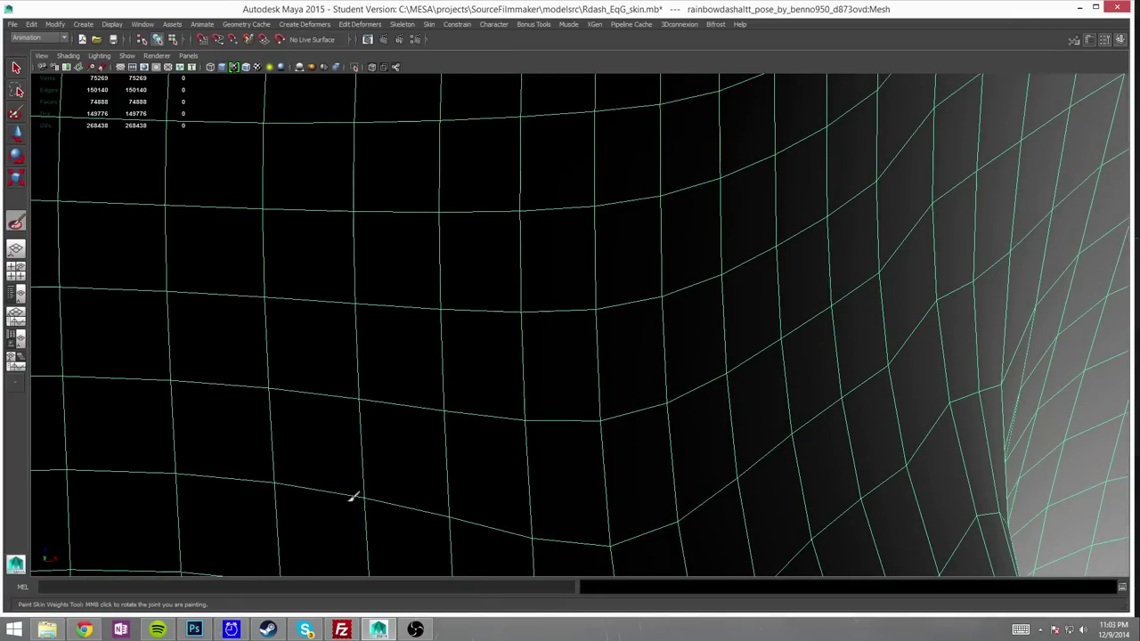
{"action": "left_click_drag", "start_coordinate": [354, 496], "coordinate": [771, 336], "text": "alt"}
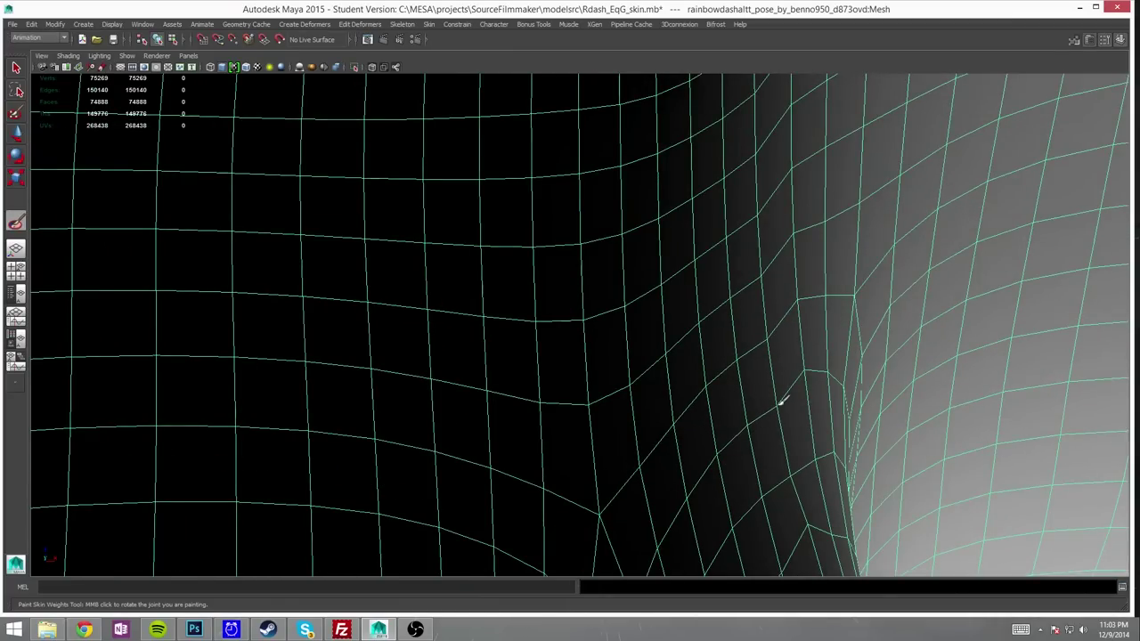
{"action": "mouse_move", "coordinate": [781, 403]}
{"action": "left_mouse_down", "text": "alt"}
{"action": "mouse_move", "coordinate": [654, 413]}
{"action": "mouse_move", "coordinate": [768, 529]}
{"action": "left_mouse_up", "text": "alt"}
{"action": "mouse_move", "coordinate": [932, 570]}
{"action": "left_mouse_down", "text": "alt"}
{"action": "mouse_move", "coordinate": [833, 447]}
{"action": "mouse_move", "coordinate": [926, 424]}
{"action": "mouse_move", "coordinate": [453, 326]}
{"action": "mouse_move", "coordinate": [247, 262]}
{"action": "mouse_move", "coordinate": [923, 377]}
{"action": "mouse_move", "coordinate": [710, 288]}
{"action": "left_mouse_up", "text": "alt"}
{"action": "mouse_move", "coordinate": [1003, 257]}
{"action": "left_mouse_down", "text": "alt"}
{"action": "mouse_move", "coordinate": [278, 311]}
{"action": "mouse_move", "coordinate": [89, 254]}
{"action": "mouse_move", "coordinate": [819, 198]}
{"action": "mouse_move", "coordinate": [143, 234]}
{"action": "mouse_move", "coordinate": [124, 245]}
{"action": "mouse_move", "coordinate": [433, 471]}
{"action": "mouse_move", "coordinate": [1046, 349]}
{"action": "mouse_move", "coordinate": [656, 491]}
{"action": "left_mouse_up", "text": "alt"}
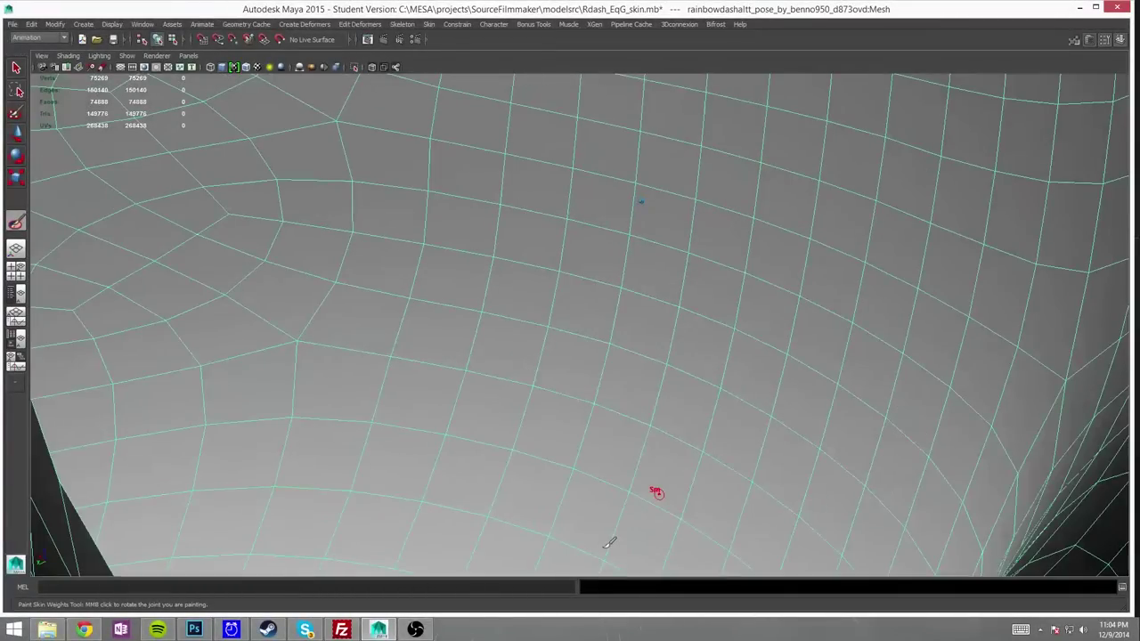
{"action": "mouse_move", "coordinate": [657, 490]}
{"action": "right_mouse_down", "text": "alt"}
{"action": "mouse_move", "coordinate": [798, 515]}
{"action": "mouse_move", "coordinate": [766, 496]}
{"action": "mouse_move", "coordinate": [376, 398]}
{"action": "right_mouse_up", "text": "alt"}
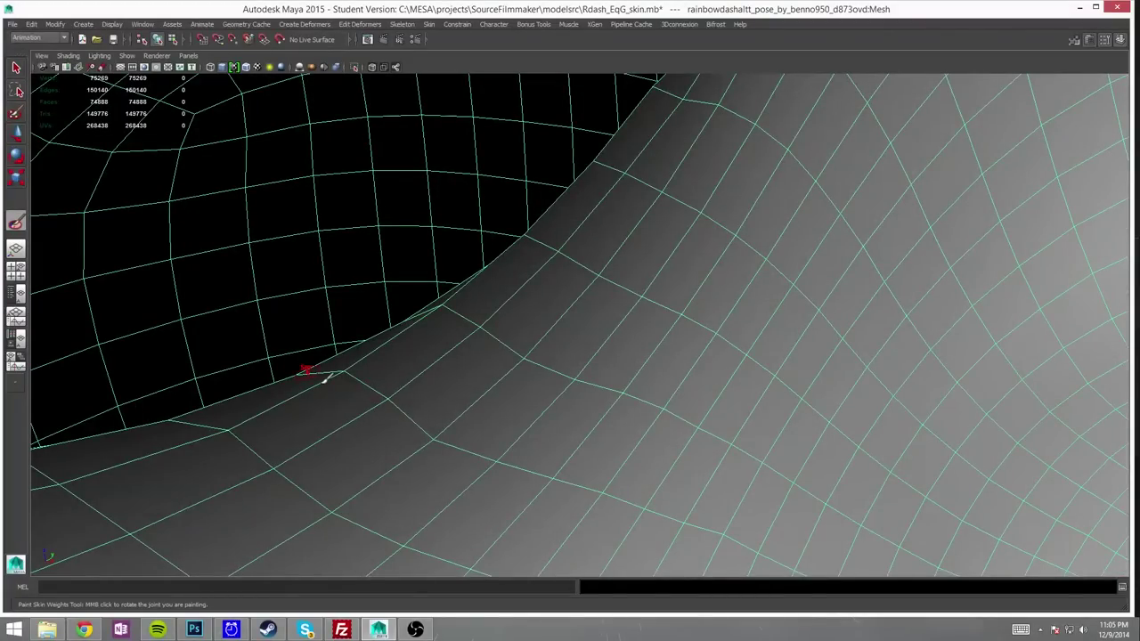
{"action": "mouse_move", "coordinate": [324, 380]}
{"action": "left_mouse_down", "text": "alt"}
{"action": "mouse_move", "coordinate": [199, 445]}
{"action": "mouse_move", "coordinate": [677, 577]}
{"action": "left_mouse_up", "text": "alt"}
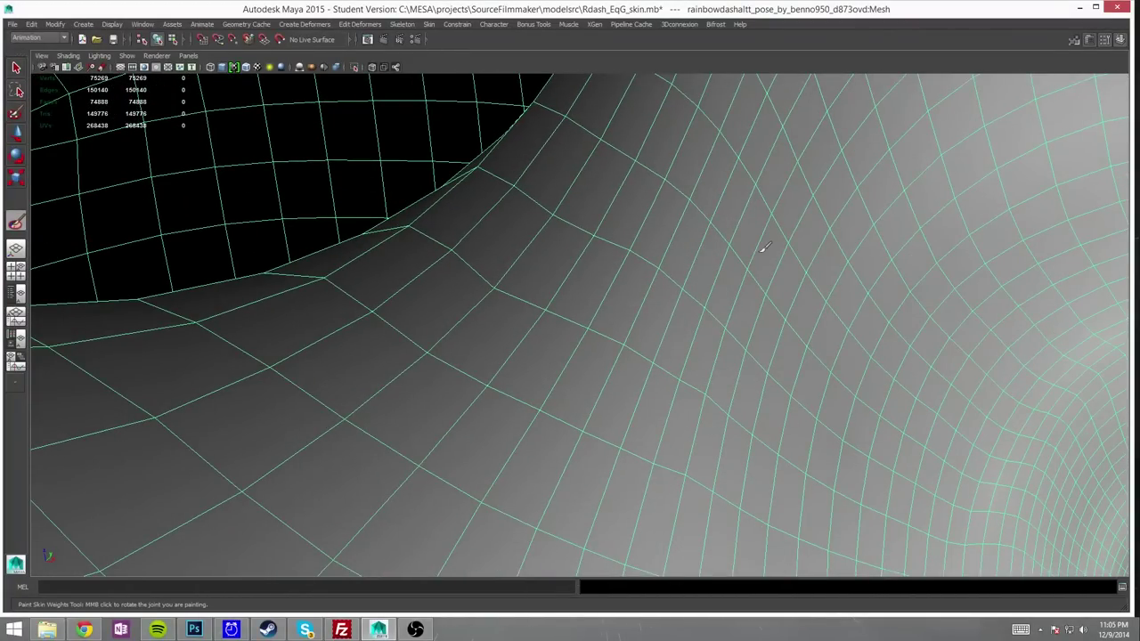
{"action": "left_click_drag", "start_coordinate": [763, 248], "coordinate": [619, 155], "text": "alt"}
{"action": "left_click_drag", "start_coordinate": [857, 430], "coordinate": [724, 196], "text": "alt"}
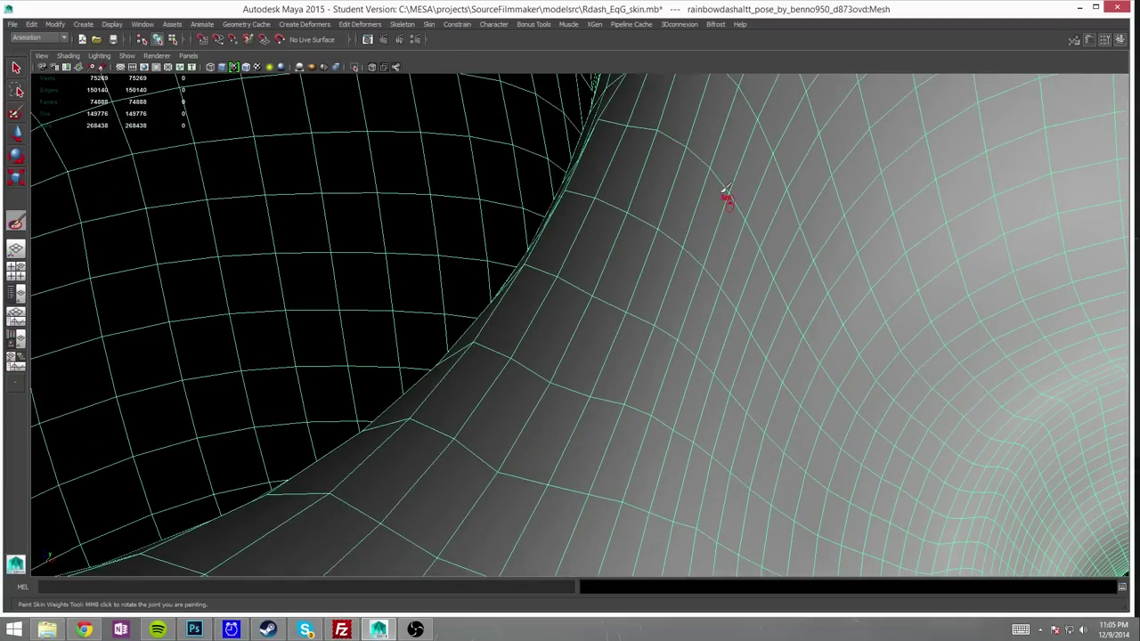
{"action": "mouse_move", "coordinate": [649, 112]}
{"action": "left_mouse_down", "text": "alt"}
{"action": "mouse_move", "coordinate": [615, 170]}
{"action": "mouse_move", "coordinate": [645, 468]}
{"action": "mouse_move", "coordinate": [581, 377]}
{"action": "mouse_move", "coordinate": [364, 280]}
{"action": "mouse_move", "coordinate": [529, 382]}
{"action": "mouse_move", "coordinate": [428, 254]}
{"action": "mouse_move", "coordinate": [527, 377]}
{"action": "mouse_move", "coordinate": [565, 363]}
{"action": "mouse_move", "coordinate": [534, 331]}
{"action": "mouse_move", "coordinate": [415, 351]}
{"action": "mouse_move", "coordinate": [735, 236]}
{"action": "mouse_move", "coordinate": [608, 261]}
{"action": "mouse_move", "coordinate": [843, 333]}
{"action": "mouse_move", "coordinate": [733, 280]}
{"action": "mouse_move", "coordinate": [951, 307]}
{"action": "mouse_move", "coordinate": [789, 401]}
{"action": "mouse_move", "coordinate": [609, 330]}
{"action": "mouse_move", "coordinate": [778, 366]}
{"action": "mouse_move", "coordinate": [769, 356]}
{"action": "mouse_move", "coordinate": [656, 386]}
{"action": "left_mouse_up", "text": "alt"}
{"action": "key", "text": "q"}
{"action": "key", "text": "y"}
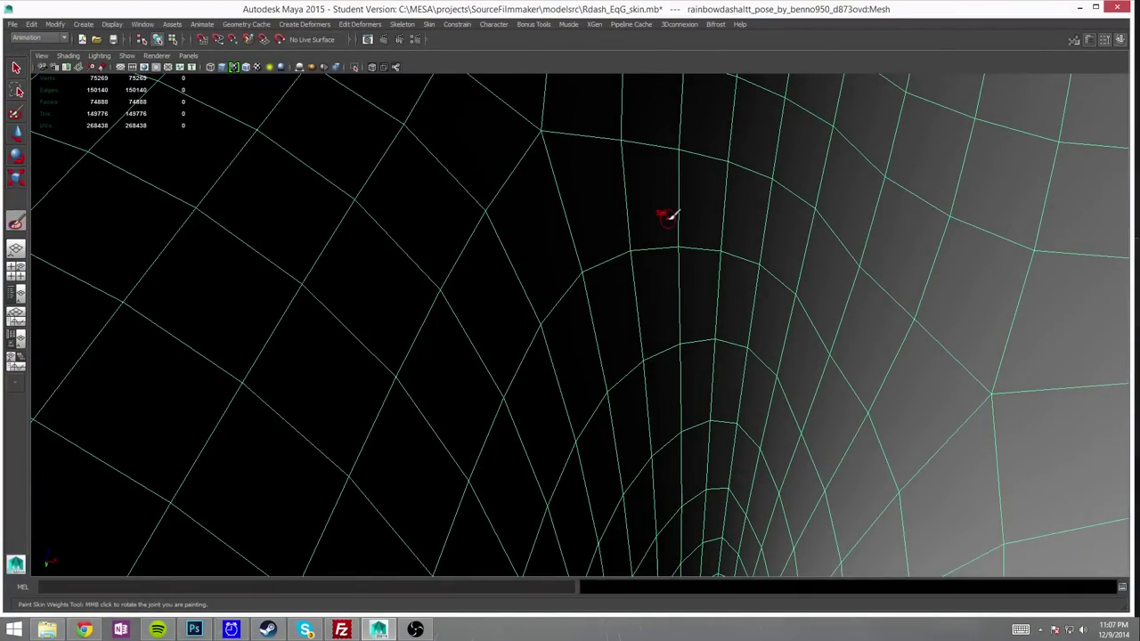
{"action": "left_click_drag", "start_coordinate": [669, 219], "coordinate": [745, 153], "text": "alt"}
{"action": "mouse_move", "coordinate": [809, 178]}
{"action": "left_mouse_down", "text": "alt"}
{"action": "mouse_move", "coordinate": [460, 416]}
{"action": "mouse_move", "coordinate": [768, 237]}
{"action": "left_mouse_up", "text": "alt"}
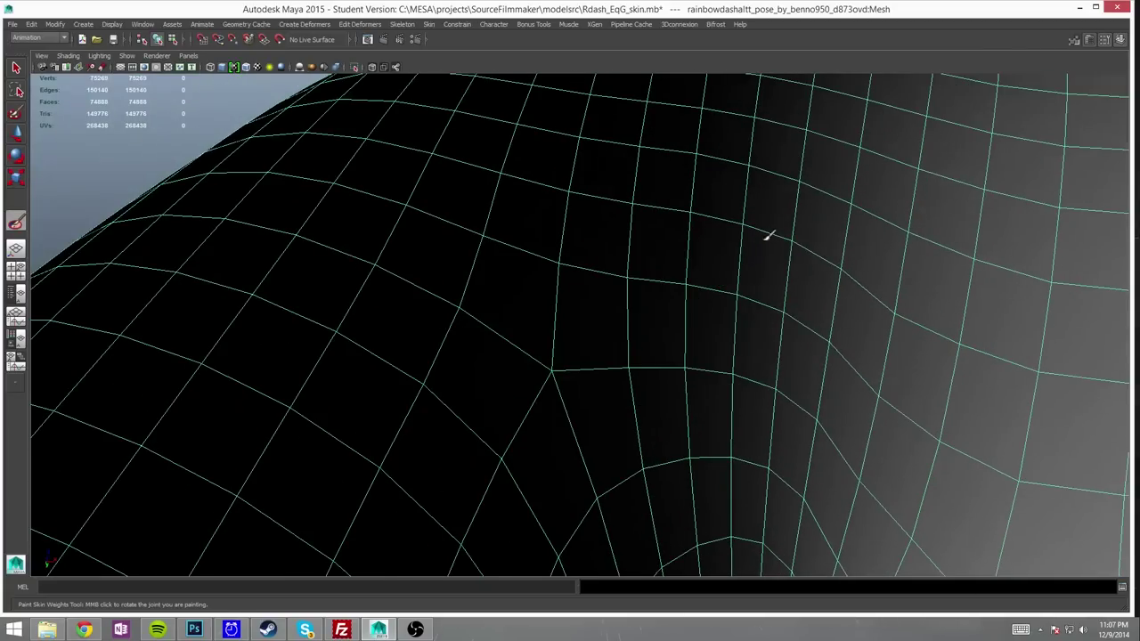
{"action": "mouse_move", "coordinate": [797, 184]}
{"action": "left_mouse_down", "text": "alt"}
{"action": "mouse_move", "coordinate": [781, 174]}
{"action": "mouse_move", "coordinate": [824, 214]}
{"action": "mouse_move", "coordinate": [686, 282]}
{"action": "left_mouse_up", "text": "alt"}
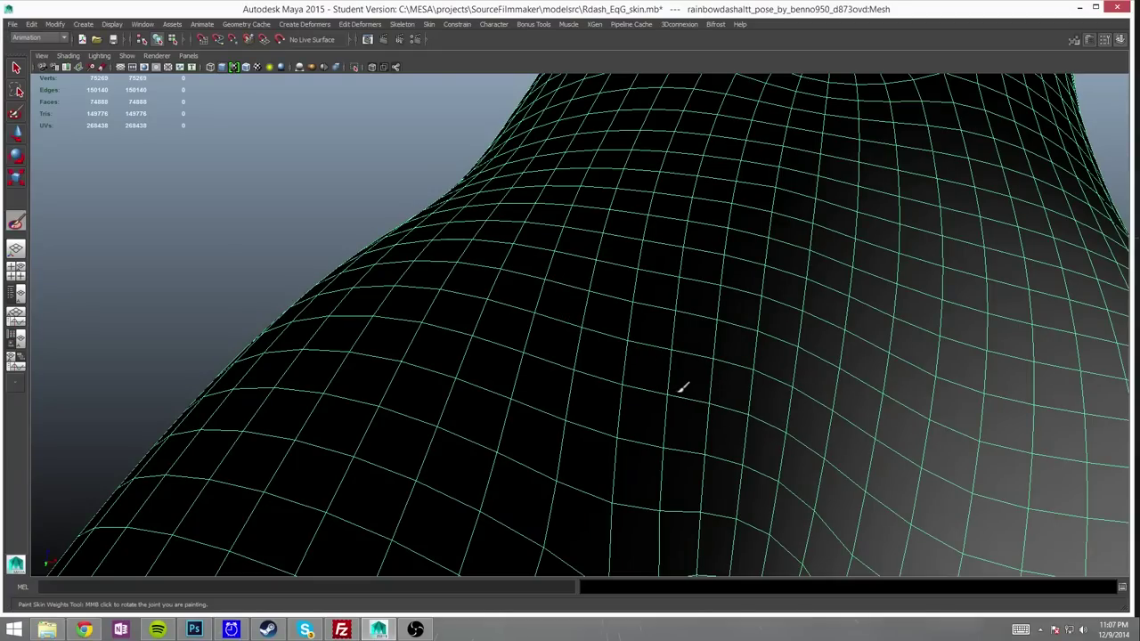
{"action": "mouse_move", "coordinate": [763, 433]}
{"action": "left_mouse_down", "text": "alt"}
{"action": "mouse_move", "coordinate": [847, 466]}
{"action": "mouse_move", "coordinate": [851, 553]}
{"action": "mouse_move", "coordinate": [796, 473]}
{"action": "mouse_move", "coordinate": [334, 191]}
{"action": "left_mouse_up", "text": "alt"}
{"action": "mouse_move", "coordinate": [427, 297]}
{"action": "left_mouse_down", "text": "alt"}
{"action": "mouse_move", "coordinate": [646, 390]}
{"action": "mouse_move", "coordinate": [616, 402]}
{"action": "mouse_move", "coordinate": [722, 250]}
{"action": "mouse_move", "coordinate": [595, 504]}
{"action": "mouse_move", "coordinate": [508, 445]}
{"action": "left_mouse_up", "text": "alt"}
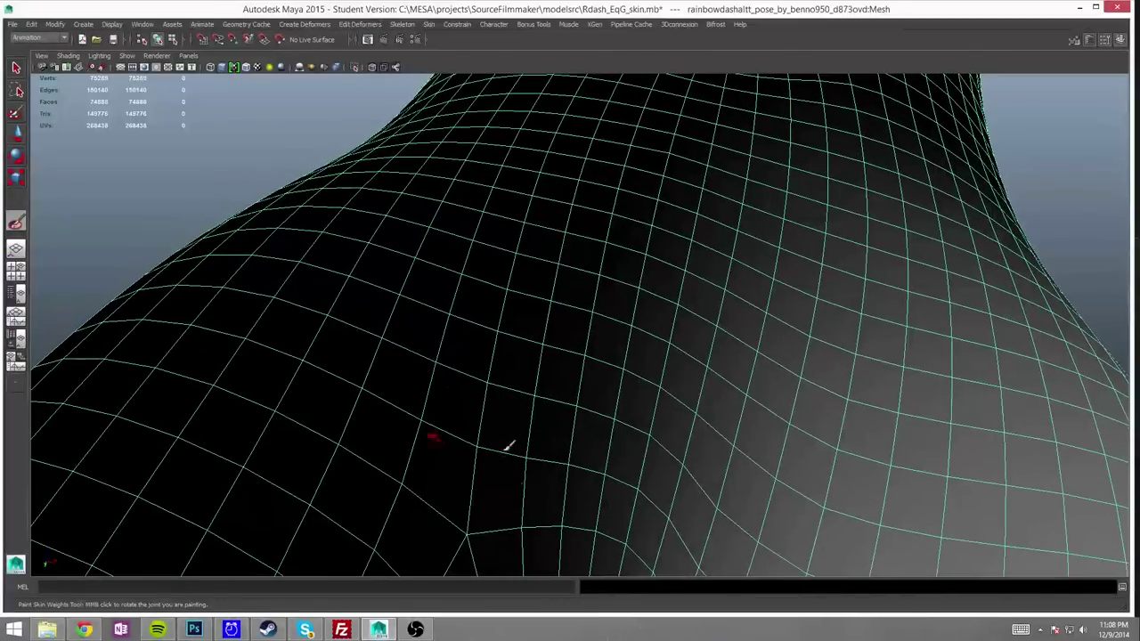
{"action": "mouse_move", "coordinate": [422, 348]}
{"action": "left_mouse_down", "text": "alt"}
{"action": "mouse_move", "coordinate": [739, 442]}
{"action": "mouse_move", "coordinate": [463, 268]}
{"action": "mouse_move", "coordinate": [351, 211]}
{"action": "mouse_move", "coordinate": [401, 198]}
{"action": "left_mouse_up", "text": "alt"}
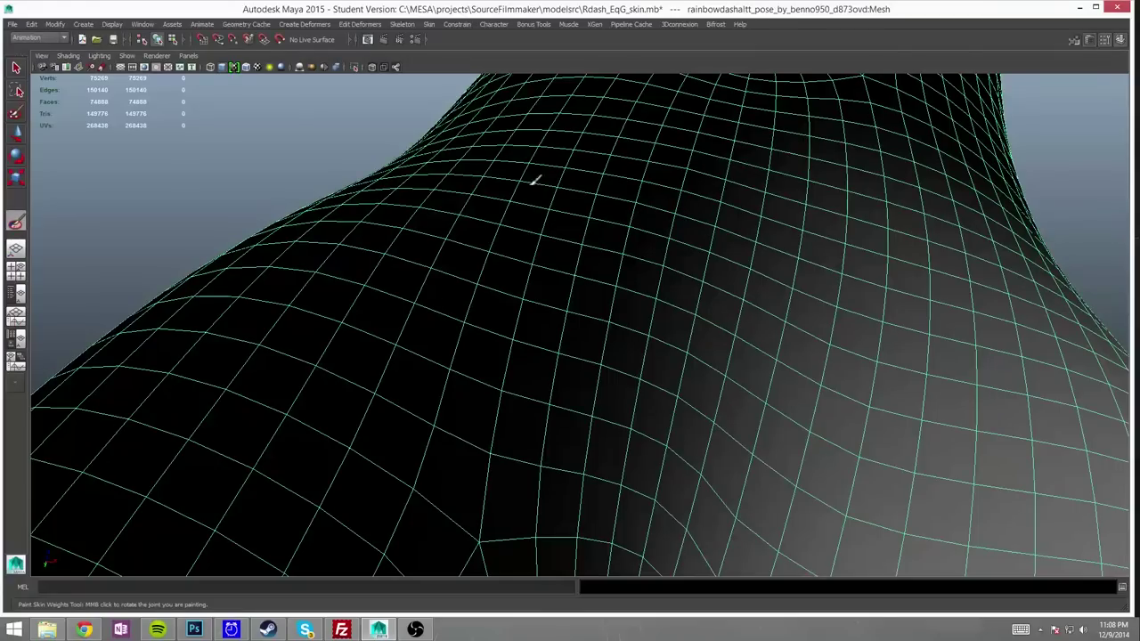
{"action": "mouse_move", "coordinate": [534, 178]}
{"action": "left_mouse_down", "text": "alt"}
{"action": "mouse_move", "coordinate": [908, 254]}
{"action": "mouse_move", "coordinate": [628, 173]}
{"action": "mouse_move", "coordinate": [698, 257]}
{"action": "mouse_move", "coordinate": [794, 305]}
{"action": "mouse_move", "coordinate": [756, 368]}
{"action": "mouse_move", "coordinate": [393, 261]}
{"action": "mouse_move", "coordinate": [585, 326]}
{"action": "mouse_move", "coordinate": [445, 339]}
{"action": "mouse_move", "coordinate": [267, 284]}
{"action": "mouse_move", "coordinate": [641, 383]}
{"action": "mouse_move", "coordinate": [341, 259]}
{"action": "mouse_move", "coordinate": [676, 466]}
{"action": "mouse_move", "coordinate": [438, 261]}
{"action": "mouse_move", "coordinate": [657, 415]}
{"action": "mouse_move", "coordinate": [564, 450]}
{"action": "mouse_move", "coordinate": [599, 512]}
{"action": "mouse_move", "coordinate": [570, 437]}
{"action": "mouse_move", "coordinate": [437, 282]}
{"action": "mouse_move", "coordinate": [297, 272]}
{"action": "left_mouse_up", "text": "alt"}
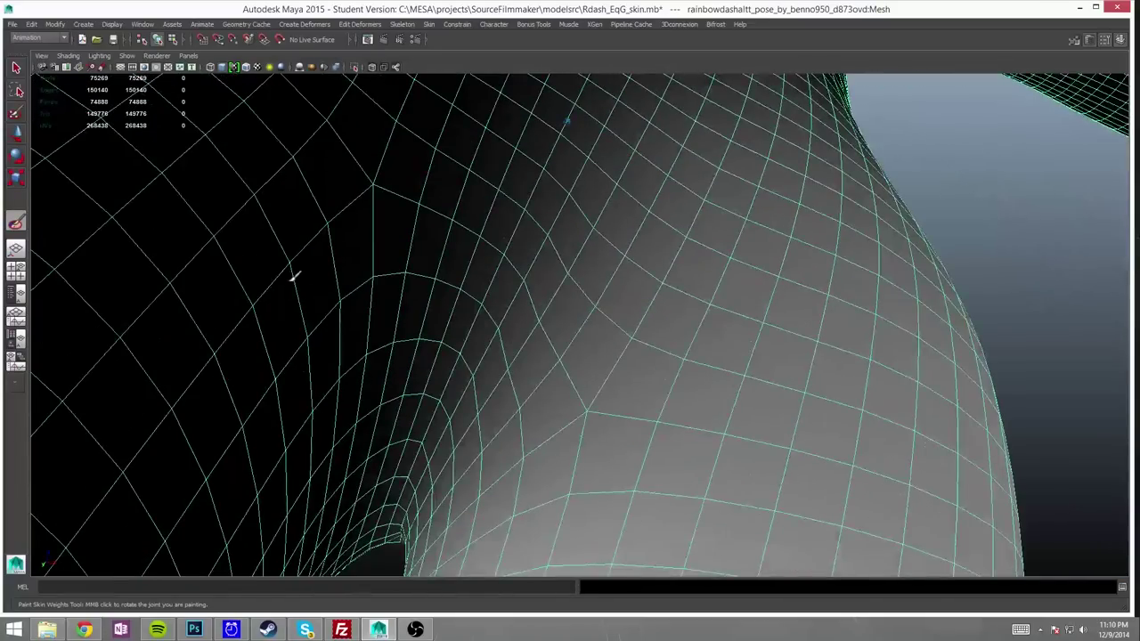
{"action": "right_click_drag", "start_coordinate": [297, 273], "coordinate": [400, 441], "text": "alt"}
{"action": "left_click_drag", "start_coordinate": [400, 440], "coordinate": [349, 186], "text": "alt"}
{"action": "right_click_drag", "start_coordinate": [348, 186], "coordinate": [433, 196], "text": "alt"}
{"action": "mouse_move", "coordinate": [432, 196]}
{"action": "left_mouse_down", "text": "alt"}
{"action": "mouse_move", "coordinate": [621, 240]}
{"action": "mouse_move", "coordinate": [682, 451]}
{"action": "mouse_move", "coordinate": [751, 439]}
{"action": "left_mouse_up", "text": "alt"}
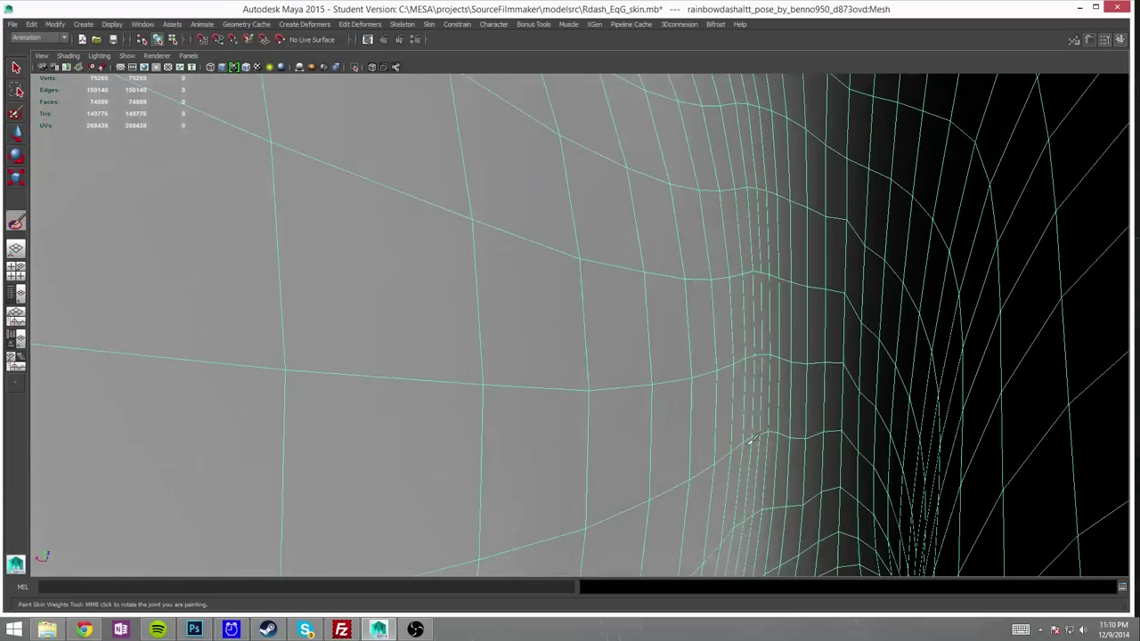
{"action": "mouse_move", "coordinate": [776, 500]}
{"action": "left_mouse_down", "text": "alt"}
{"action": "mouse_move", "coordinate": [763, 476]}
{"action": "mouse_move", "coordinate": [878, 471]}
{"action": "mouse_move", "coordinate": [807, 313]}
{"action": "mouse_move", "coordinate": [603, 338]}
{"action": "mouse_move", "coordinate": [496, 310]}
{"action": "mouse_move", "coordinate": [682, 320]}
{"action": "mouse_move", "coordinate": [662, 209]}
{"action": "mouse_move", "coordinate": [728, 209]}
{"action": "mouse_move", "coordinate": [819, 301]}
{"action": "mouse_move", "coordinate": [781, 206]}
{"action": "mouse_move", "coordinate": [736, 206]}
{"action": "mouse_move", "coordinate": [942, 275]}
{"action": "mouse_move", "coordinate": [738, 189]}
{"action": "left_mouse_up", "text": "alt"}
{"action": "mouse_move", "coordinate": [817, 354]}
{"action": "left_mouse_down", "text": "alt"}
{"action": "mouse_move", "coordinate": [796, 183]}
{"action": "mouse_move", "coordinate": [680, 382]}
{"action": "mouse_move", "coordinate": [812, 258]}
{"action": "mouse_move", "coordinate": [483, 339]}
{"action": "mouse_move", "coordinate": [496, 348]}
{"action": "mouse_move", "coordinate": [267, 316]}
{"action": "mouse_move", "coordinate": [707, 333]}
{"action": "mouse_move", "coordinate": [634, 205]}
{"action": "left_mouse_up", "text": "alt"}
{"action": "left_click_drag", "start_coordinate": [692, 122], "coordinate": [695, 247], "text": "alt"}
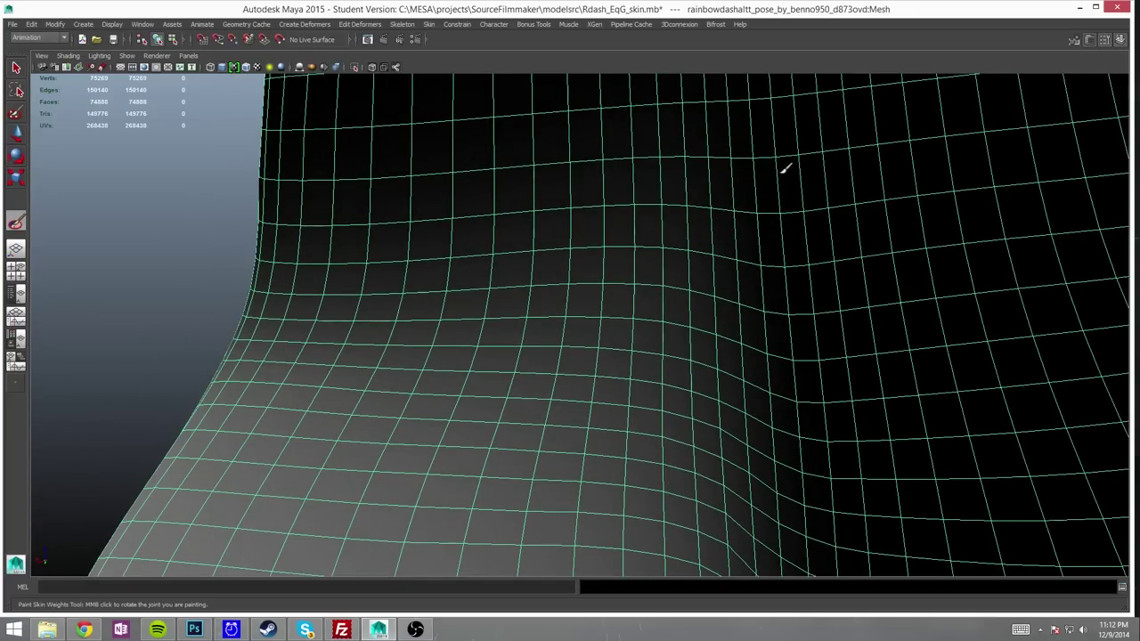
{"action": "mouse_move", "coordinate": [785, 168]}
{"action": "left_mouse_down", "text": "alt"}
{"action": "mouse_move", "coordinate": [738, 170]}
{"action": "mouse_move", "coordinate": [763, 181]}
{"action": "left_mouse_up", "text": "alt"}
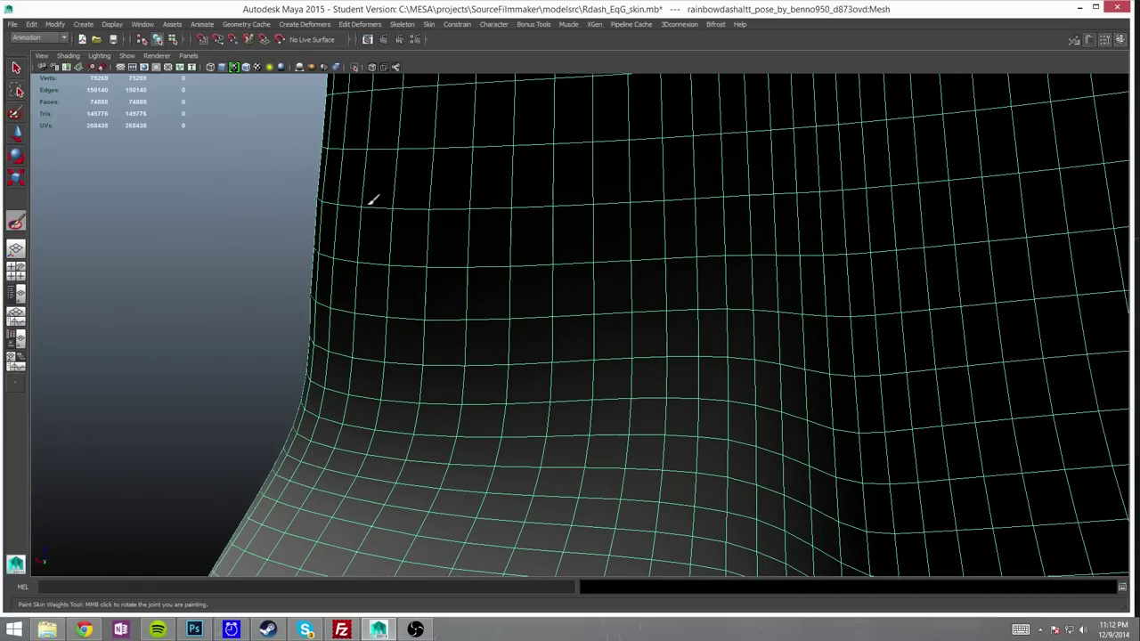
{"action": "mouse_move", "coordinate": [636, 354]}
{"action": "left_mouse_down", "text": "alt"}
{"action": "mouse_move", "coordinate": [714, 330]}
{"action": "mouse_move", "coordinate": [486, 363]}
{"action": "mouse_move", "coordinate": [636, 236]}
{"action": "mouse_move", "coordinate": [645, 254]}
{"action": "mouse_move", "coordinate": [395, 415]}
{"action": "mouse_move", "coordinate": [649, 425]}
{"action": "mouse_move", "coordinate": [626, 378]}
{"action": "mouse_move", "coordinate": [908, 343]}
{"action": "mouse_move", "coordinate": [680, 325]}
{"action": "mouse_move", "coordinate": [549, 338]}
{"action": "mouse_move", "coordinate": [521, 326]}
{"action": "mouse_move", "coordinate": [466, 347]}
{"action": "mouse_move", "coordinate": [982, 291]}
{"action": "mouse_move", "coordinate": [664, 274]}
{"action": "mouse_move", "coordinate": [692, 275]}
{"action": "mouse_move", "coordinate": [799, 336]}
{"action": "mouse_move", "coordinate": [649, 400]}
{"action": "mouse_move", "coordinate": [585, 305]}
{"action": "mouse_move", "coordinate": [341, 390]}
{"action": "left_mouse_up", "text": "alt"}
Step: Zoom in and orbit around the waist, viewing its right side and the pole side
{"action": "scroll", "coordinate": [254, 467], "scroll_direction": "up", "scroll_amount": 2}
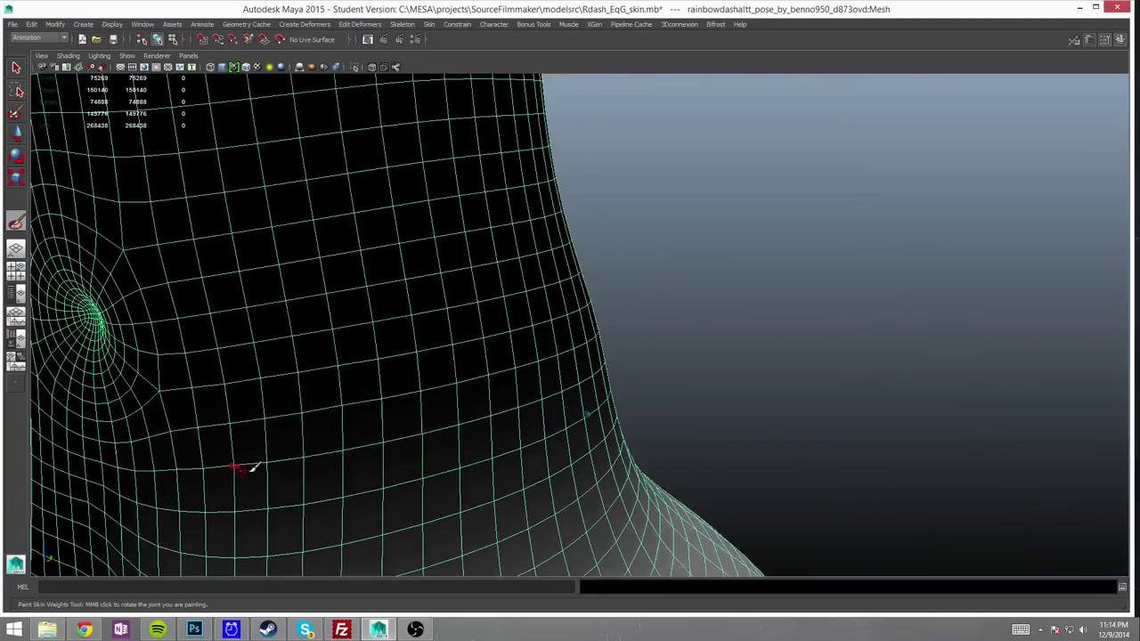
{"action": "mouse_move", "coordinate": [254, 467]}
{"action": "left_mouse_down", "text": "alt"}
{"action": "mouse_move", "coordinate": [255, 402]}
{"action": "mouse_move", "coordinate": [255, 427]}
{"action": "mouse_move", "coordinate": [435, 384]}
{"action": "mouse_move", "coordinate": [632, 394]}
{"action": "mouse_move", "coordinate": [467, 345]}
{"action": "mouse_move", "coordinate": [515, 289]}
{"action": "mouse_move", "coordinate": [783, 417]}
{"action": "mouse_move", "coordinate": [906, 294]}
{"action": "mouse_move", "coordinate": [962, 527]}
{"action": "mouse_move", "coordinate": [975, 380]}
{"action": "mouse_move", "coordinate": [445, 287]}
{"action": "mouse_move", "coordinate": [418, 227]}
{"action": "mouse_move", "coordinate": [516, 283]}
{"action": "mouse_move", "coordinate": [985, 217]}
{"action": "mouse_move", "coordinate": [897, 237]}
{"action": "mouse_move", "coordinate": [343, 257]}
{"action": "mouse_move", "coordinate": [704, 220]}
{"action": "mouse_move", "coordinate": [717, 238]}
{"action": "left_mouse_up", "text": "alt"}
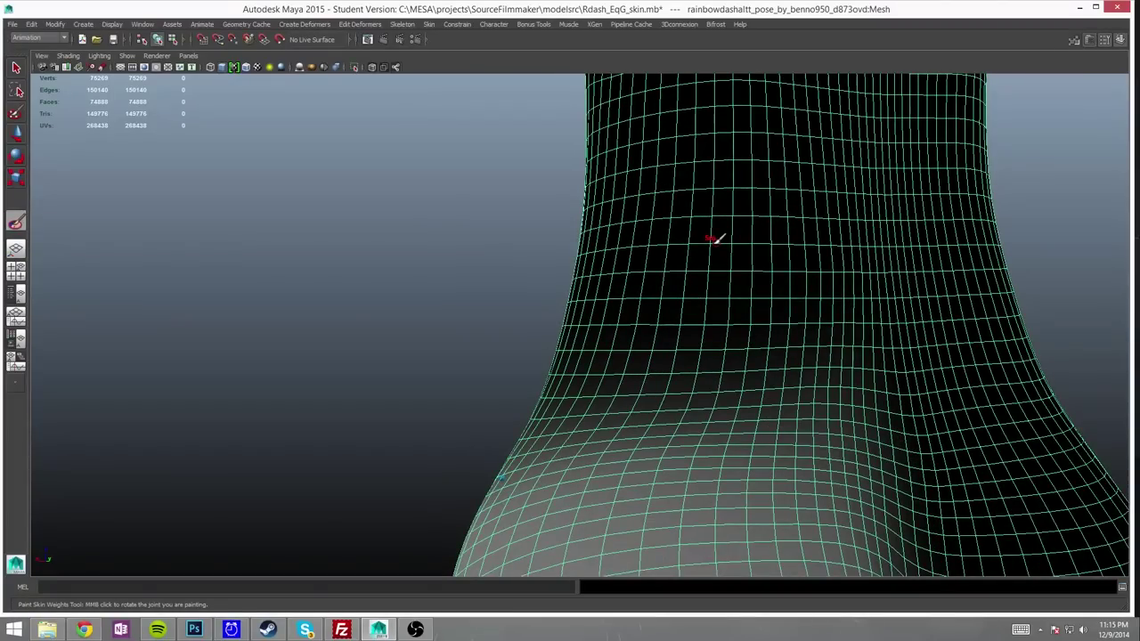
{"action": "right_click_drag", "start_coordinate": [717, 239], "coordinate": [745, 317], "text": "alt"}
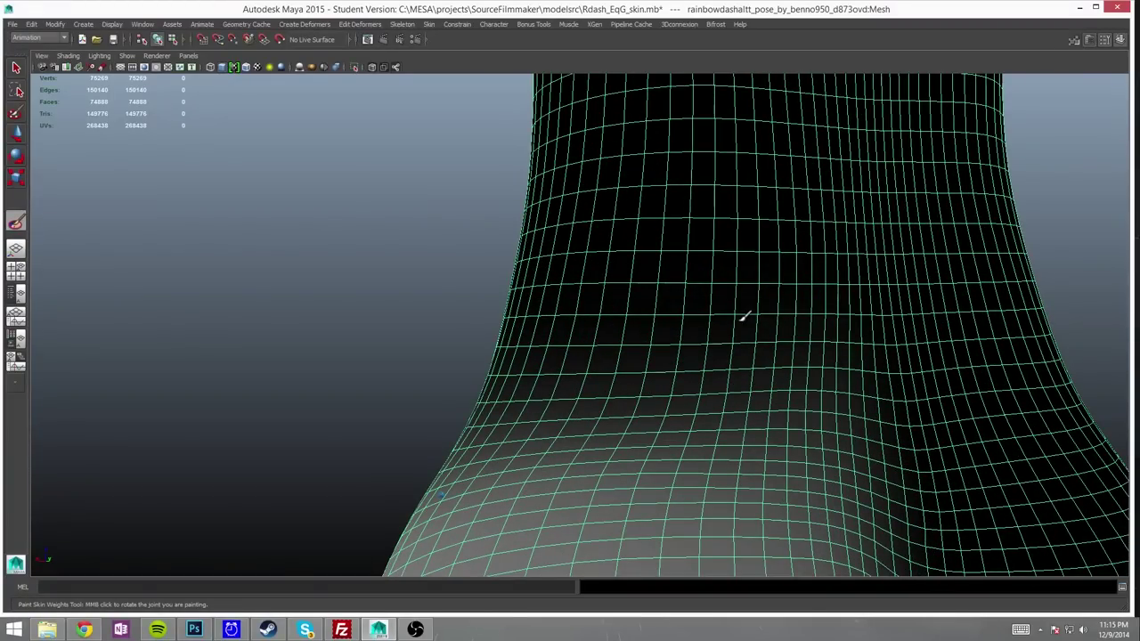
{"action": "mouse_move", "coordinate": [744, 317]}
{"action": "left_mouse_down", "text": "alt"}
{"action": "mouse_move", "coordinate": [477, 292]}
{"action": "mouse_move", "coordinate": [449, 236]}
{"action": "mouse_move", "coordinate": [959, 183]}
{"action": "left_mouse_up", "text": "alt"}
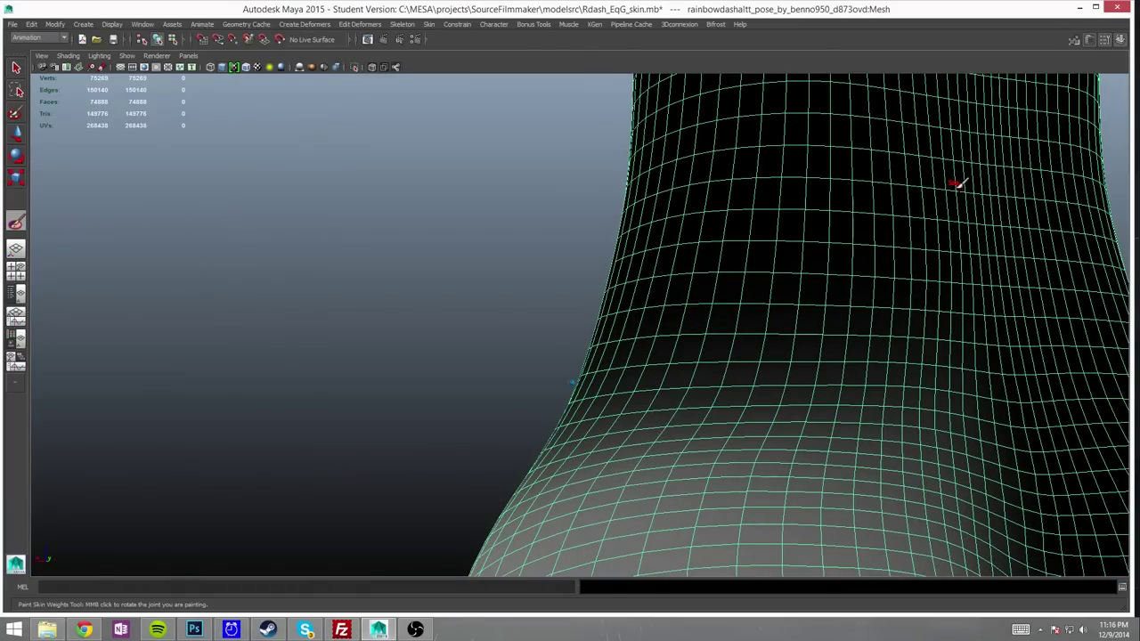
{"action": "left_click_drag", "start_coordinate": [959, 184], "coordinate": [654, 365], "text": "alt"}
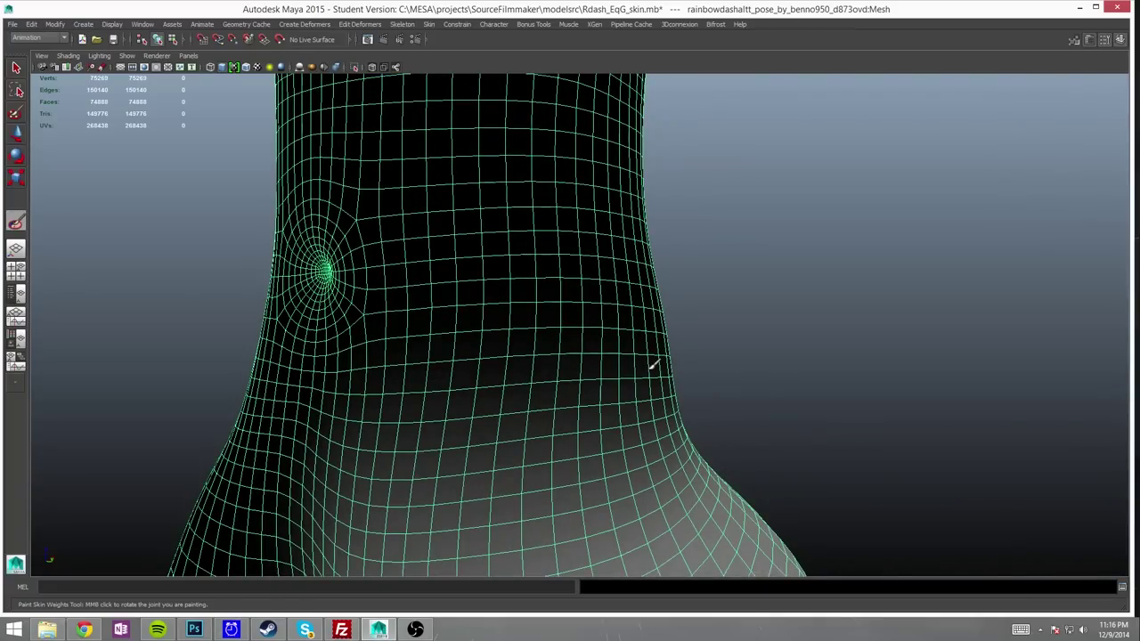
{"action": "left_click_drag", "start_coordinate": [653, 366], "coordinate": [888, 204], "text": "alt"}
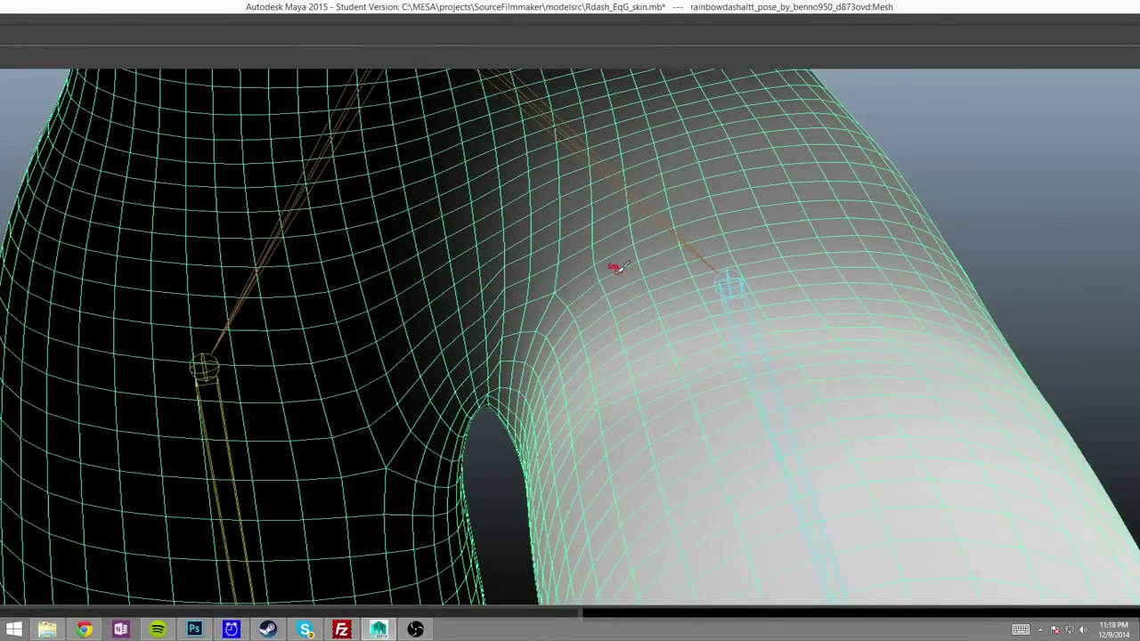
{"action": "left_click_drag", "start_coordinate": [617, 268], "coordinate": [519, 234], "text": "alt"}
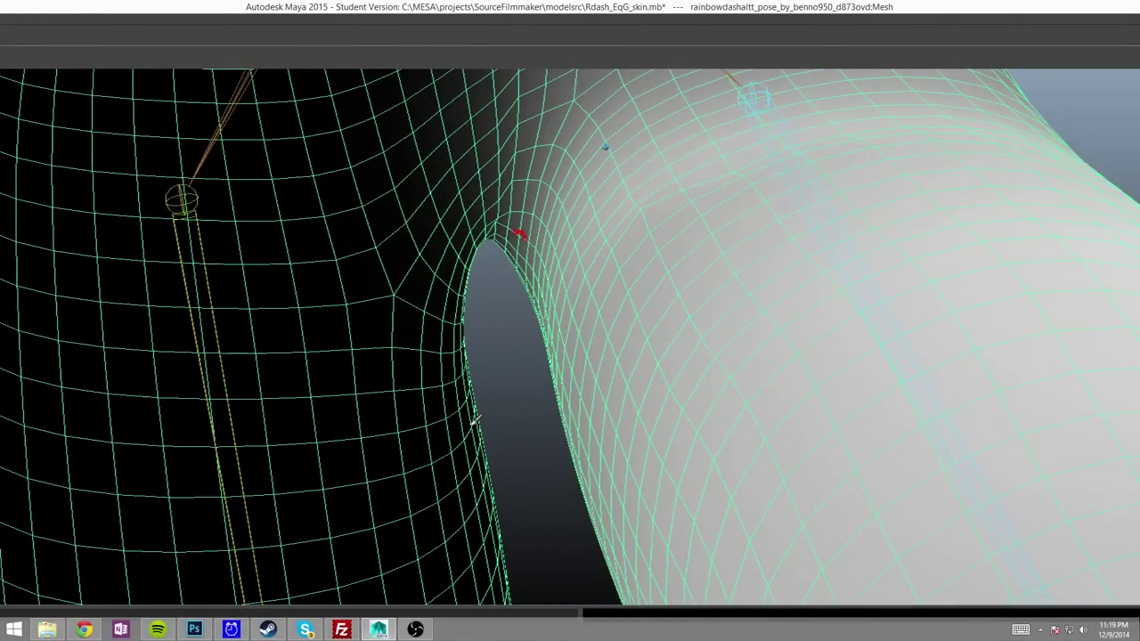